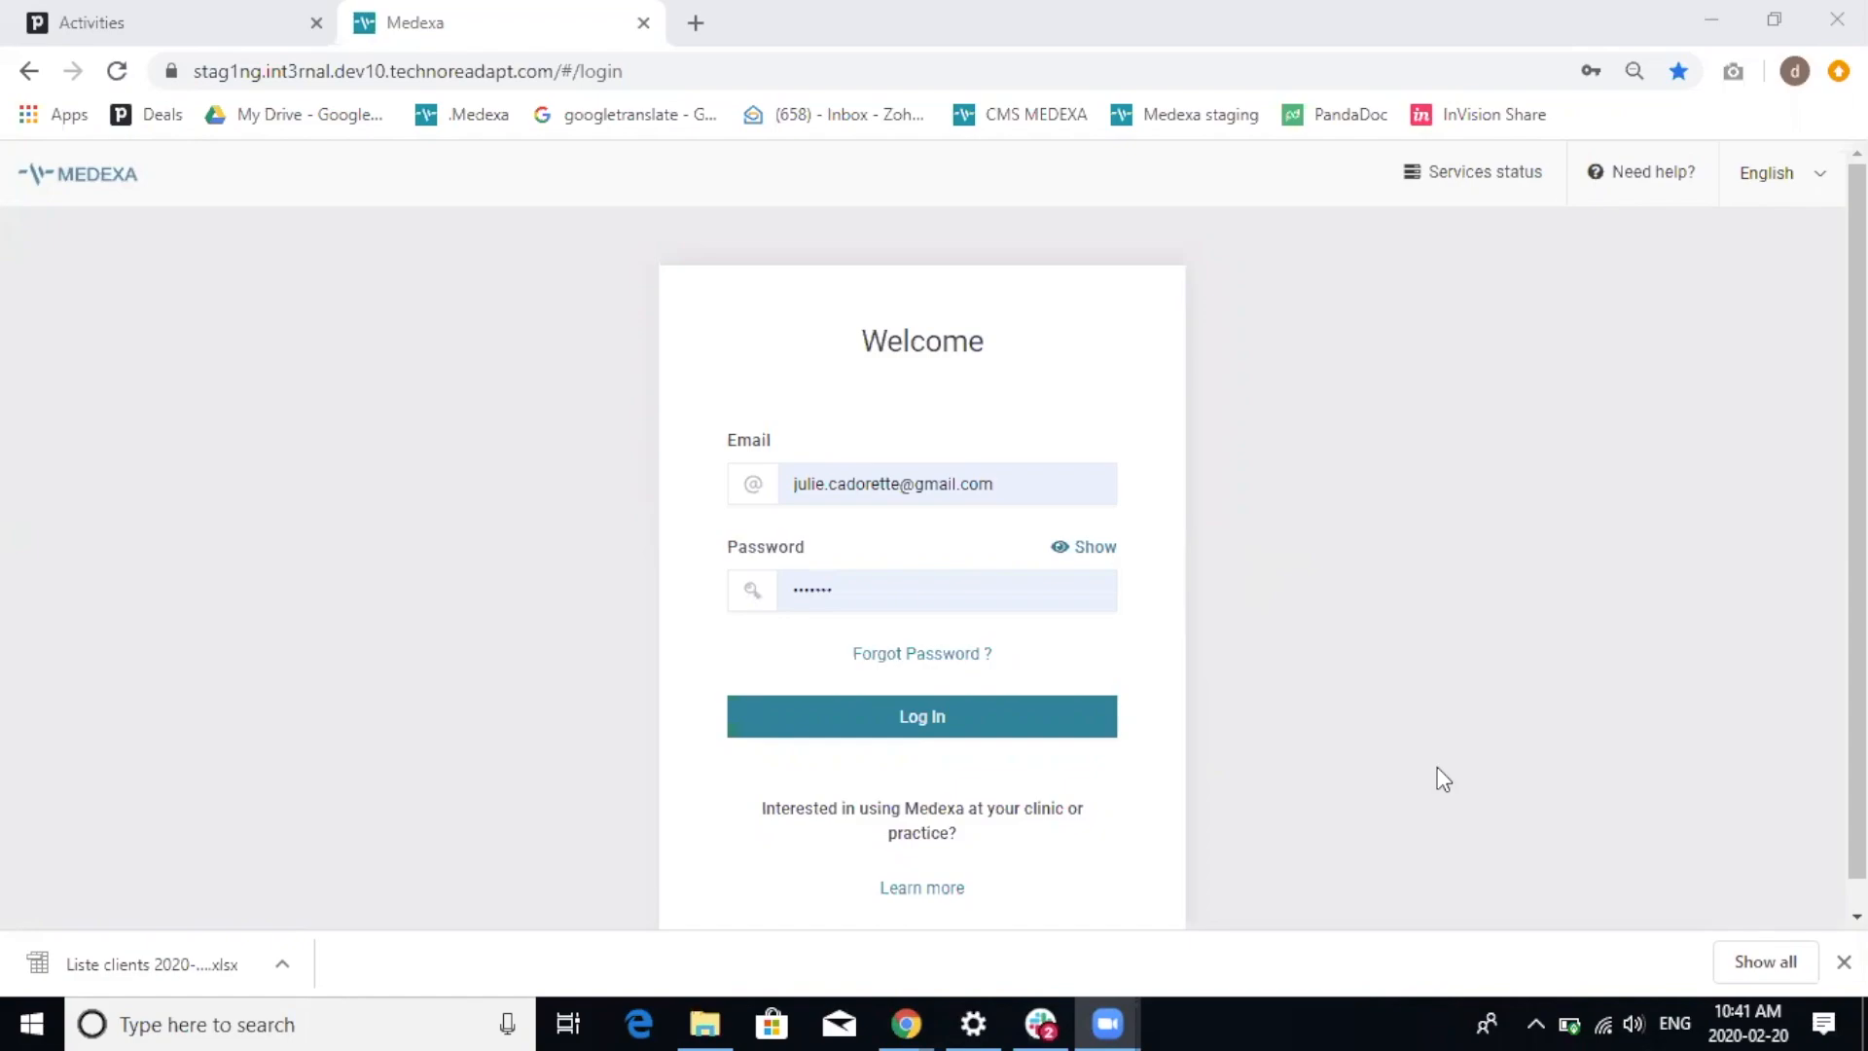
# - Log in with the prefilled credentials and look over the current week's appointments in the calendar
pyautogui.click(1375, 862)
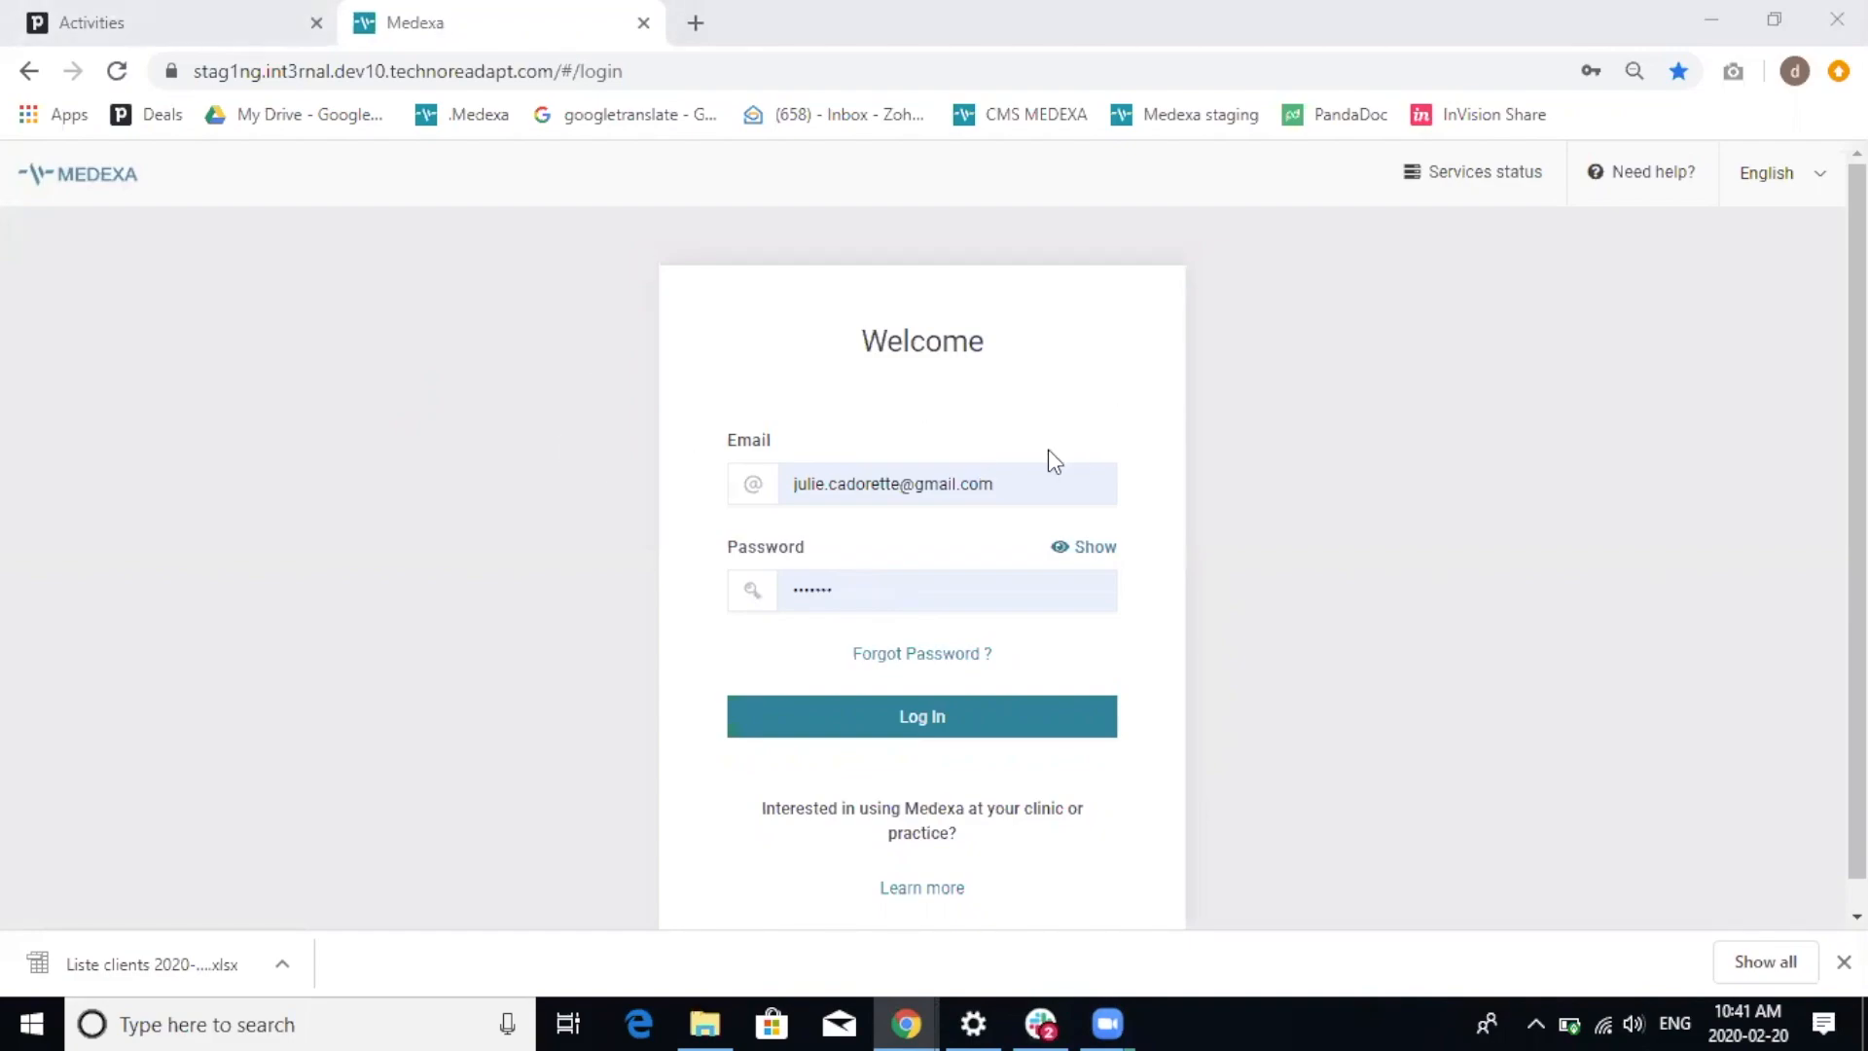
pyautogui.click(958, 718)
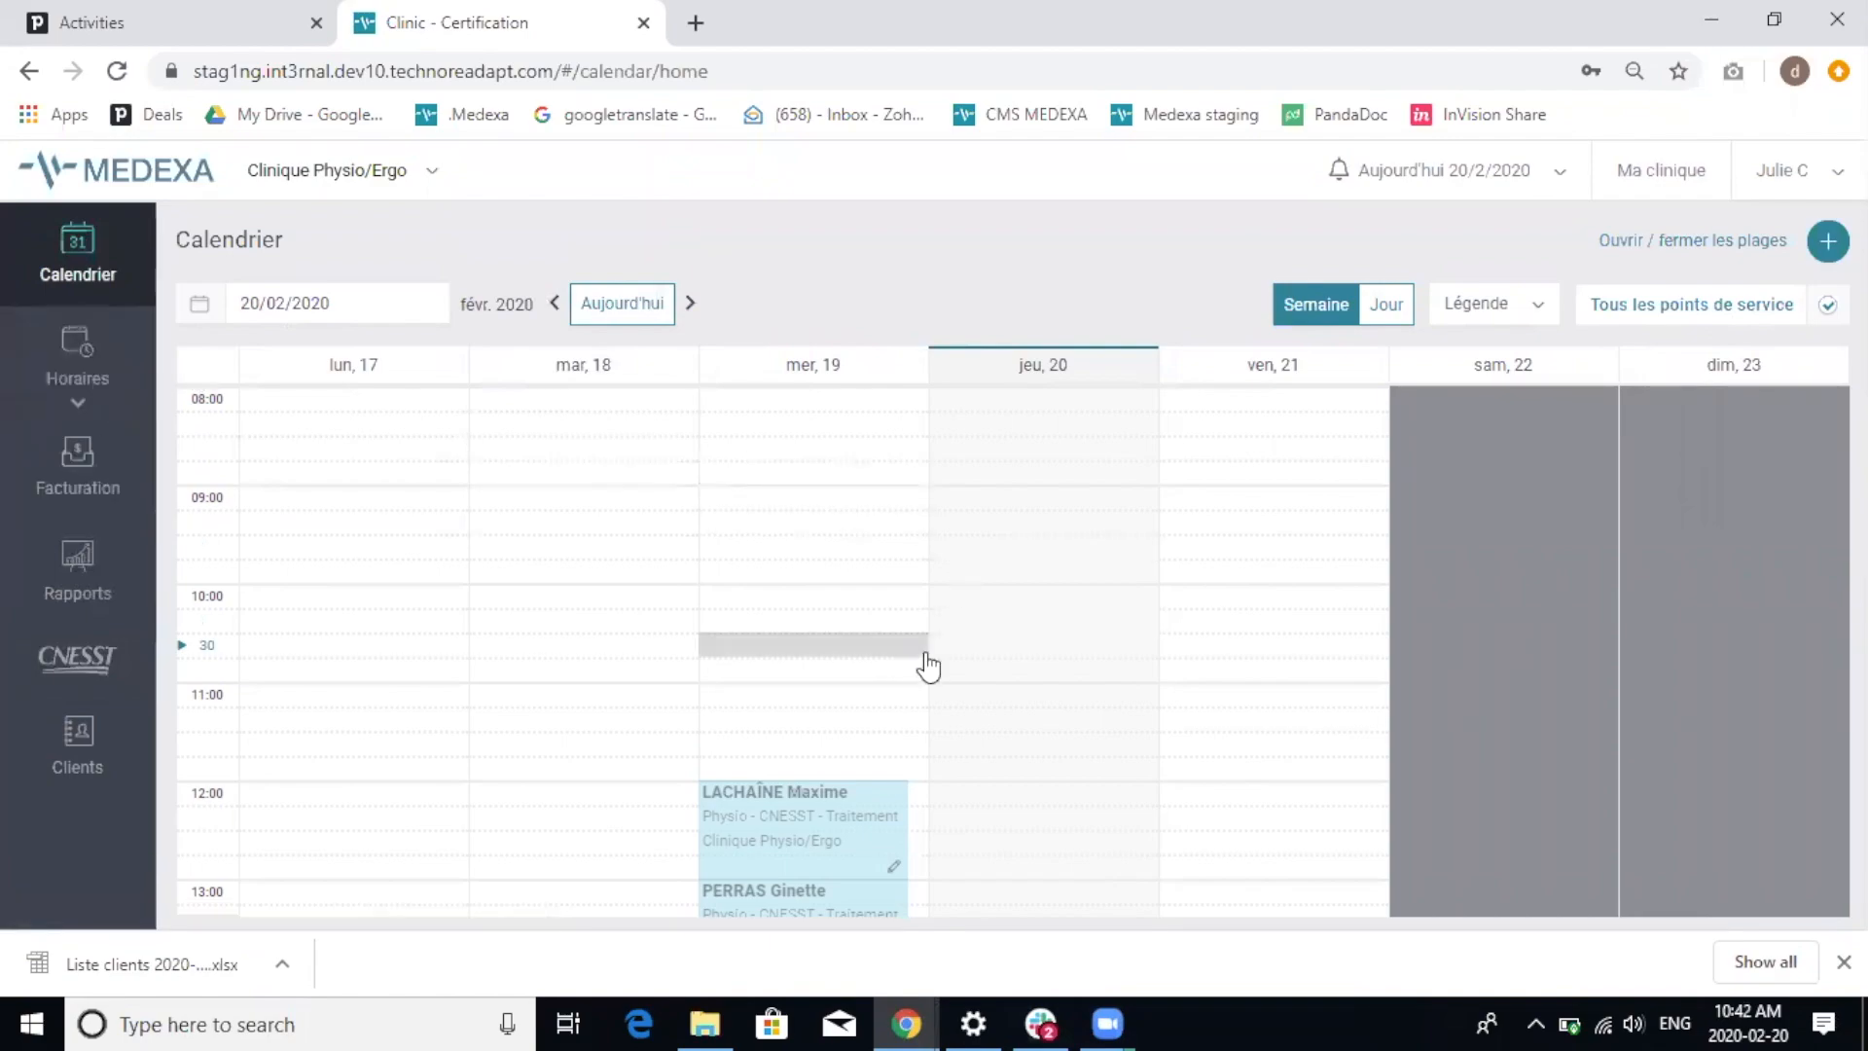
pyautogui.scroll(-1, 925, 664)
pyautogui.scroll(-2, 925, 665)
pyautogui.moveTo(821, 728)
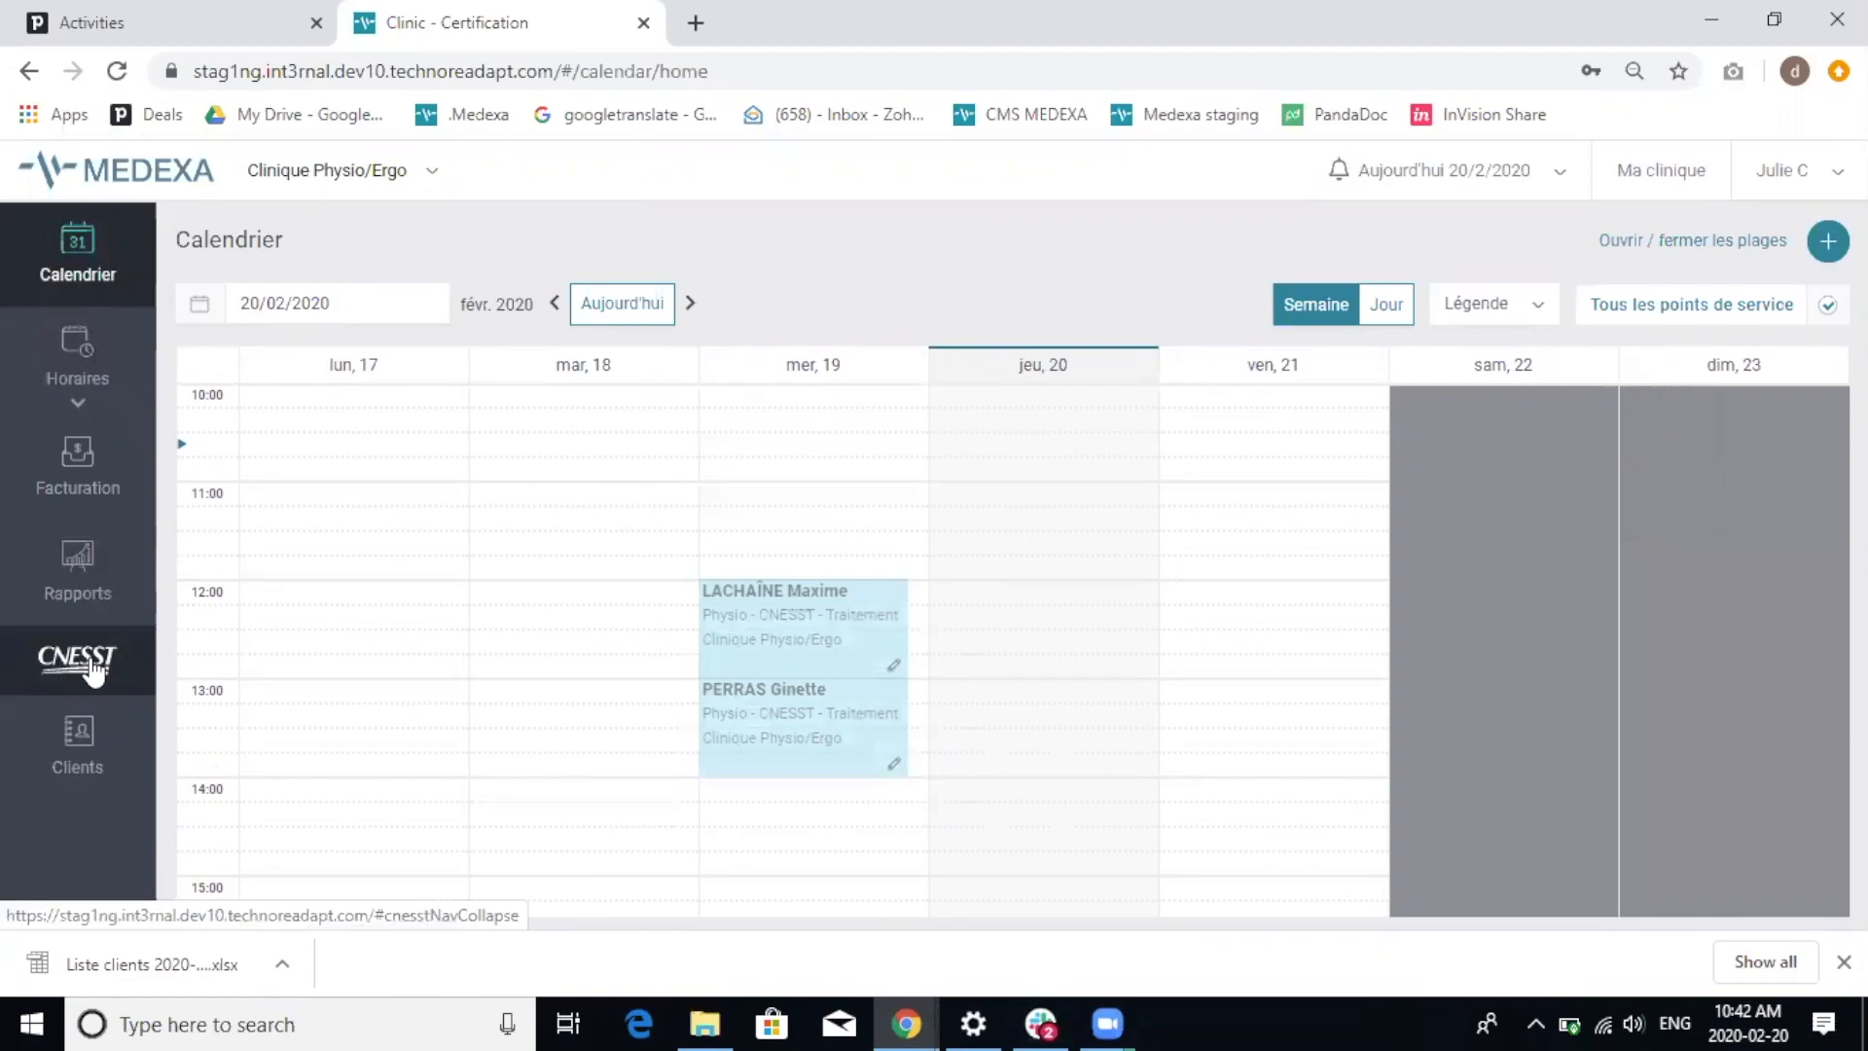
# - Open the attendance board (Tableau de présences) in the CNESST care accounts and look over the patients' February grids
pyautogui.click(44, 663)
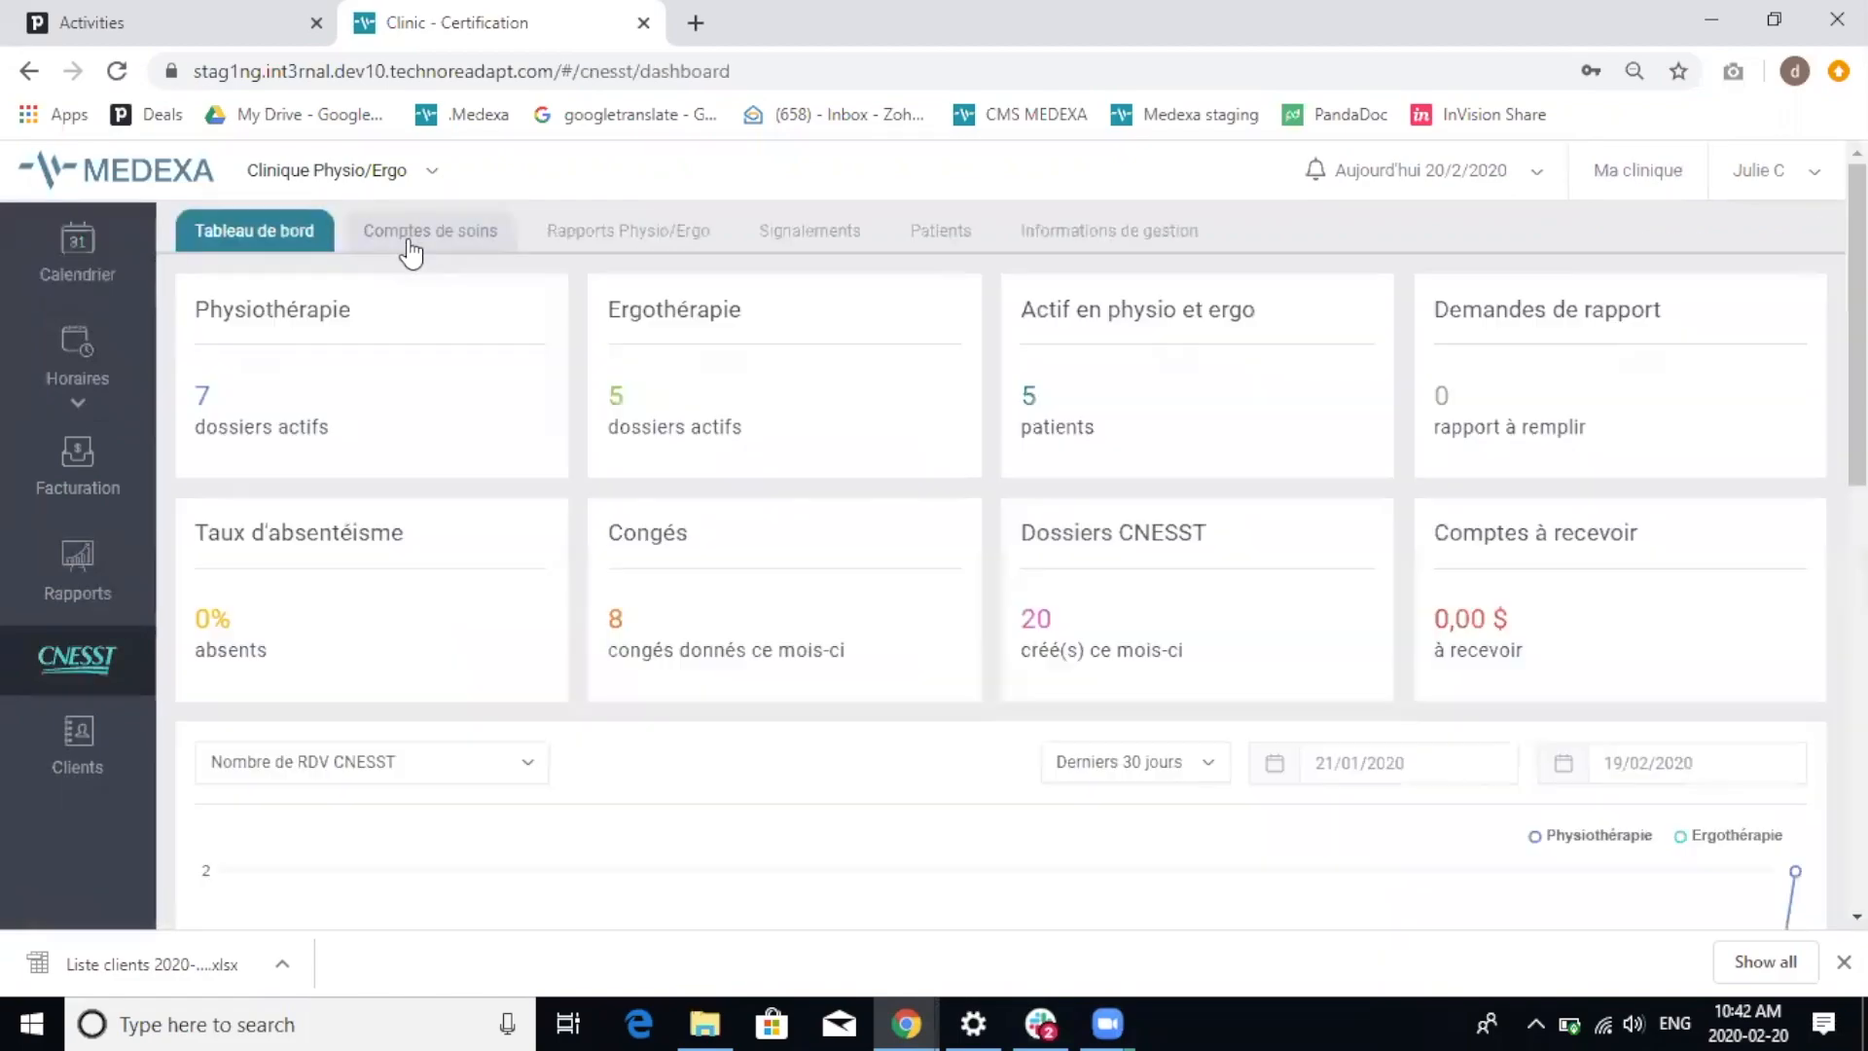
pyautogui.click(410, 246)
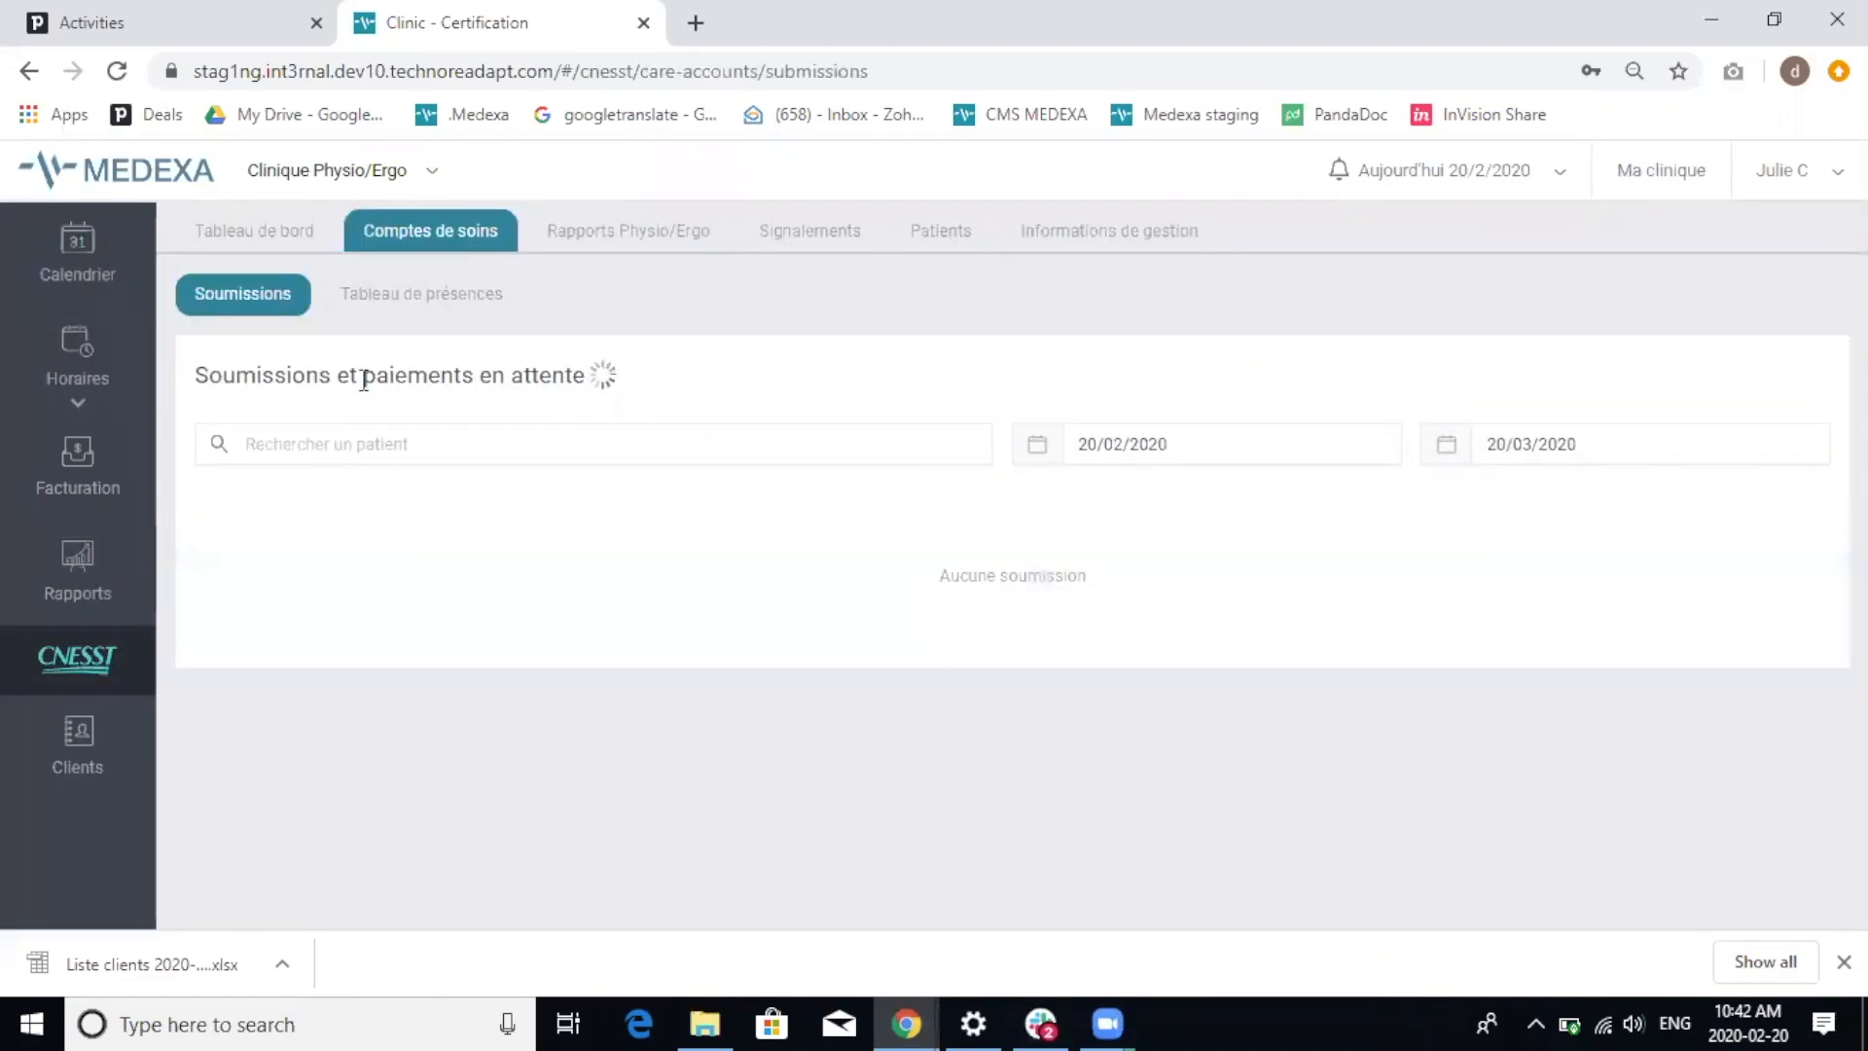
pyautogui.click(445, 310)
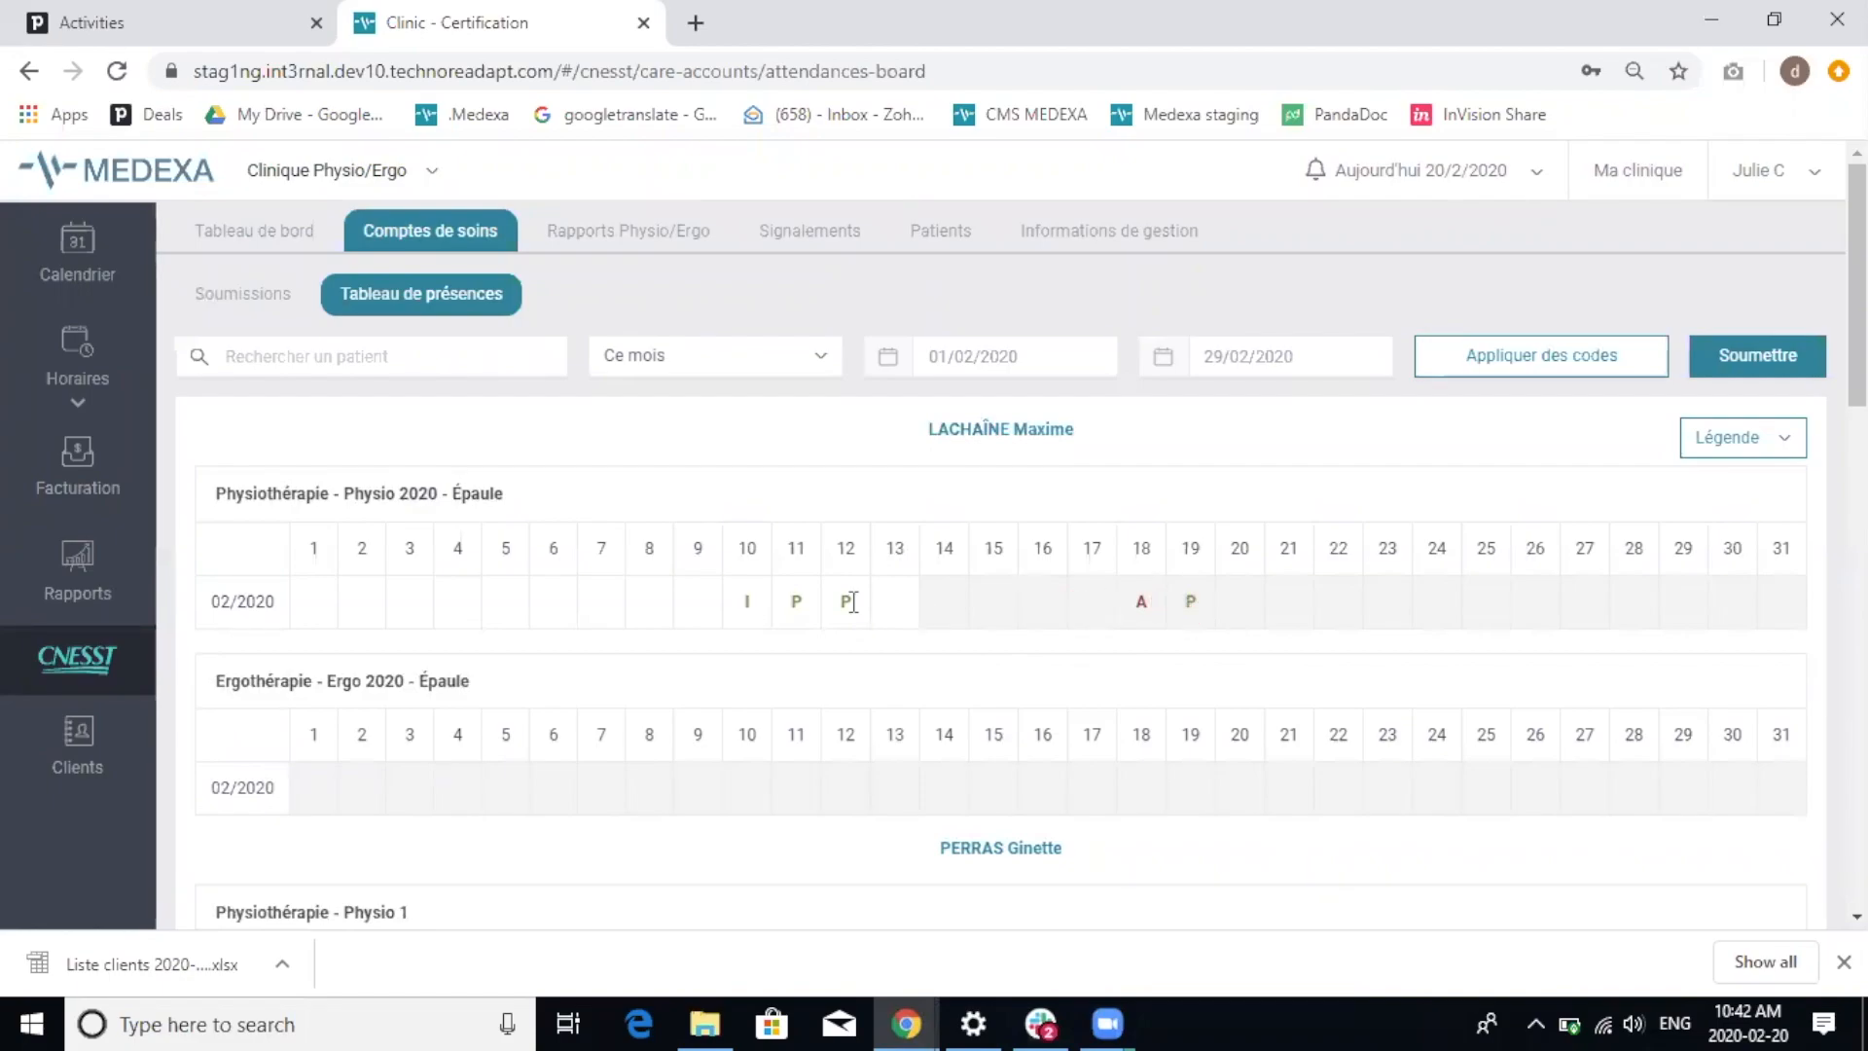
pyautogui.scroll(-3, 783, 662)
pyautogui.scroll(3, 783, 661)
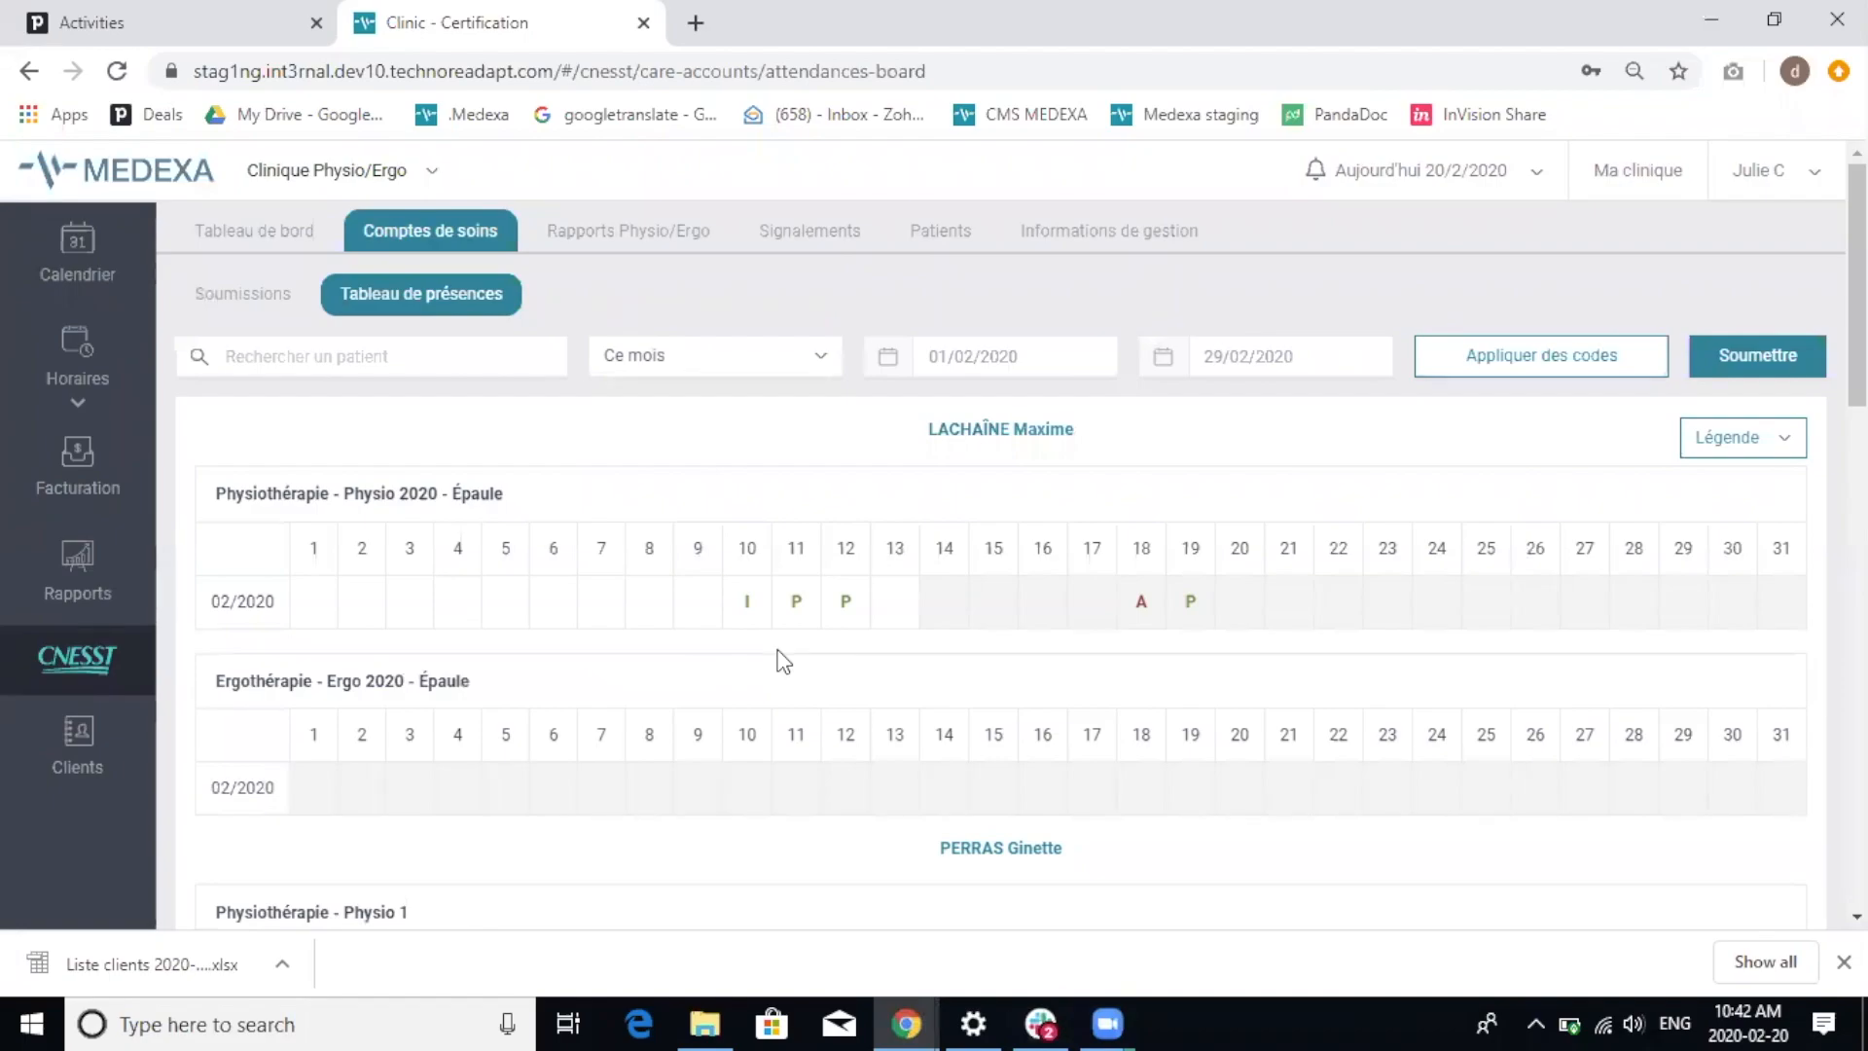
# - Start applying codes on the attendance board with the physiotherapy employee as the assigned practitioner
pyautogui.click(1523, 383)
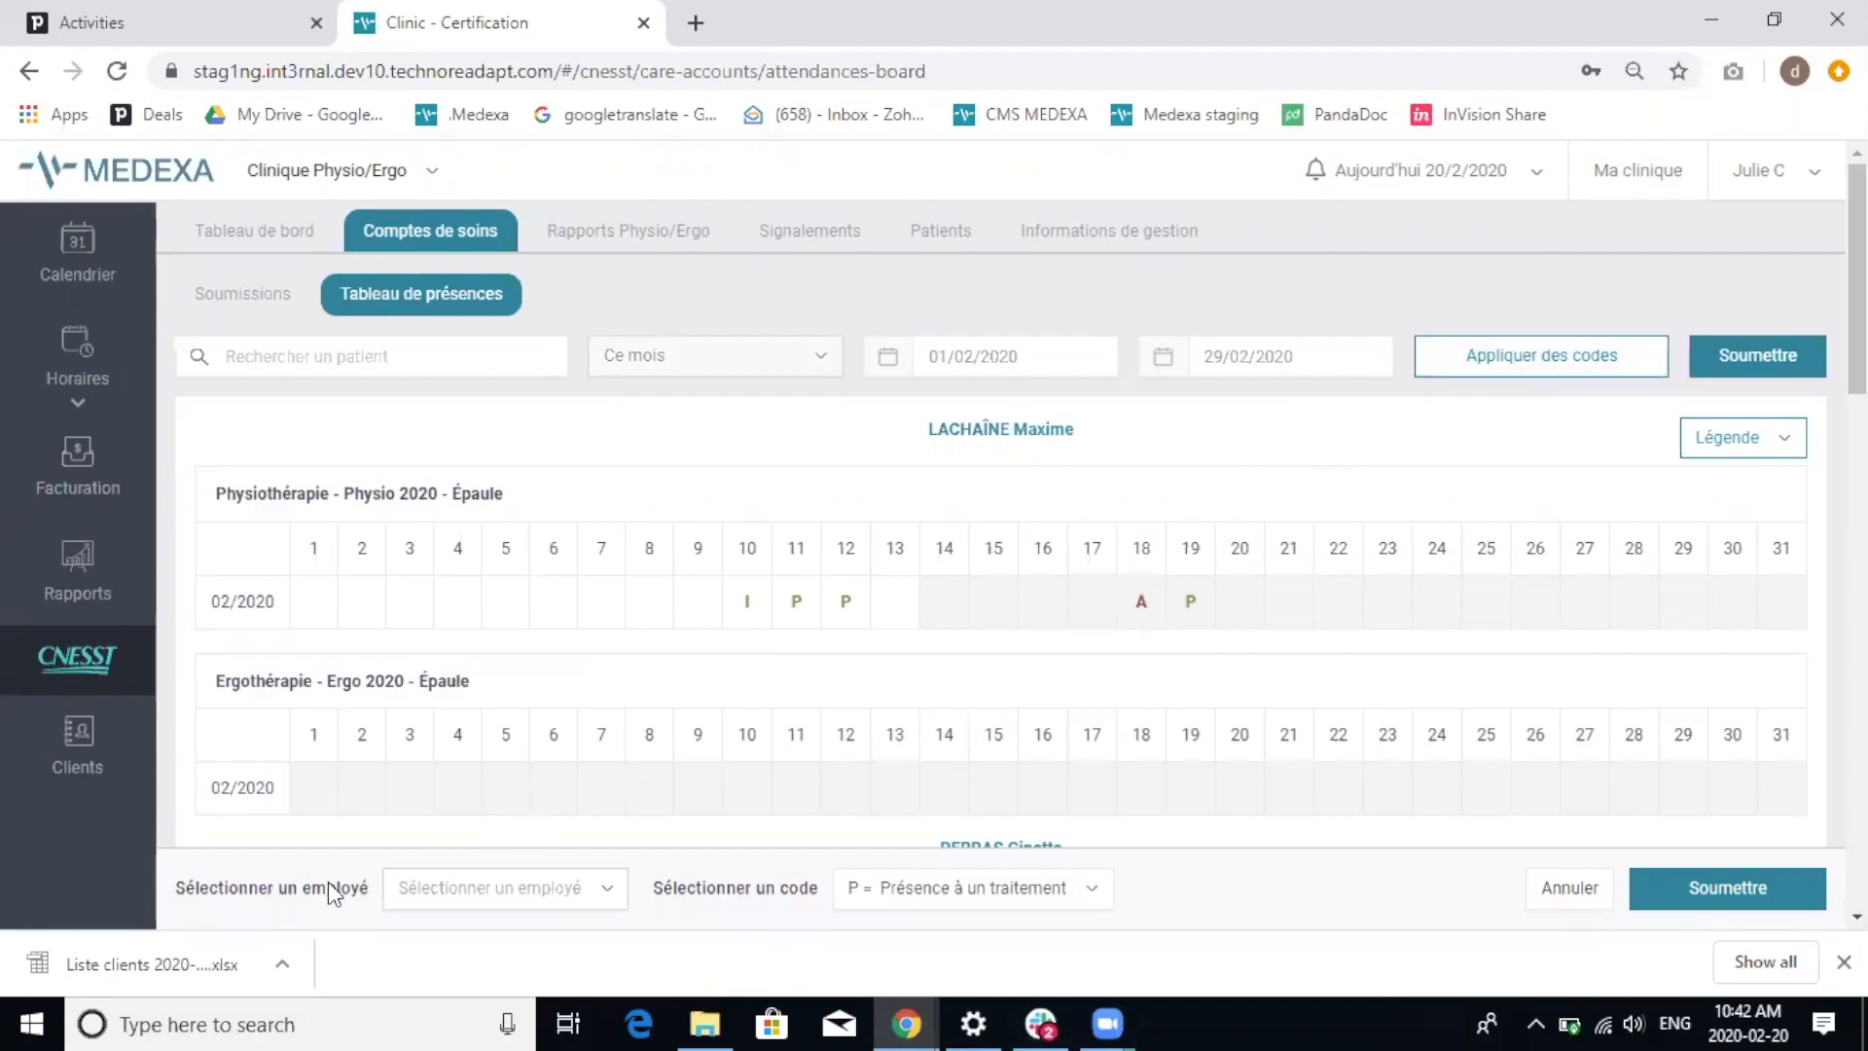
pyautogui.click(538, 895)
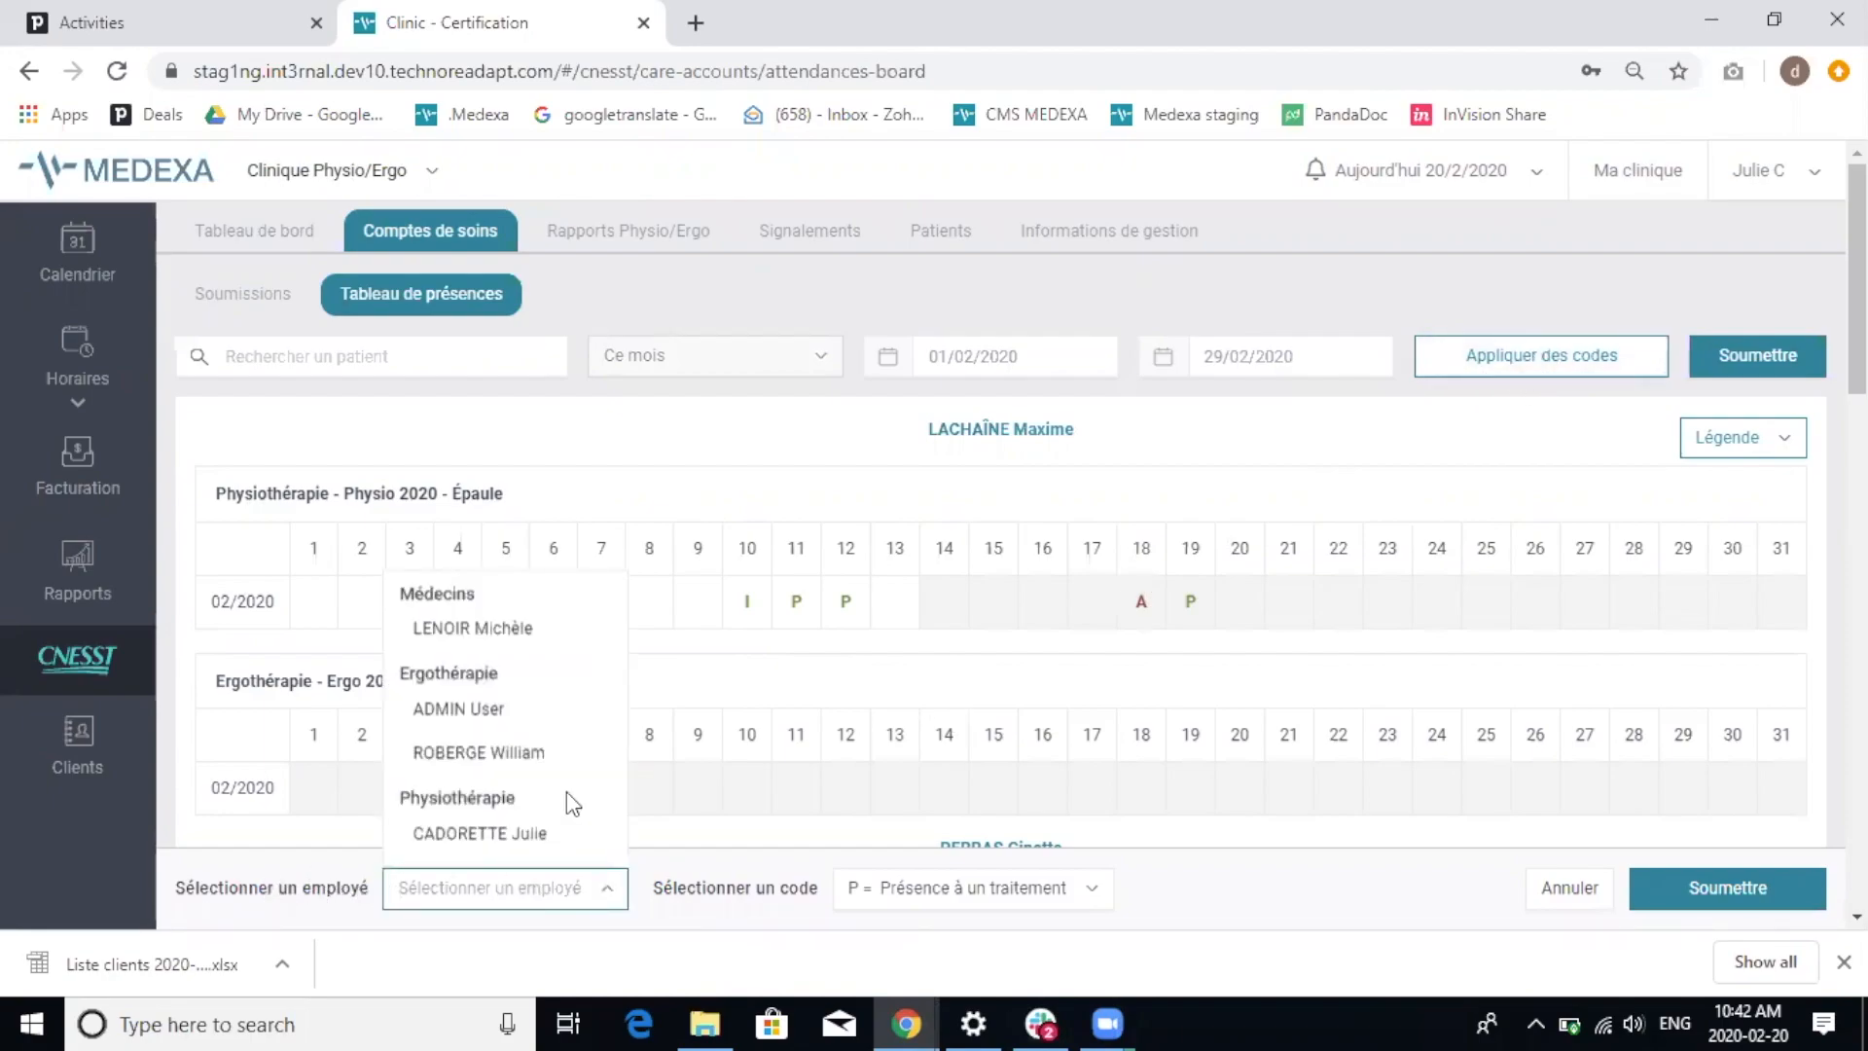
pyautogui.click(529, 834)
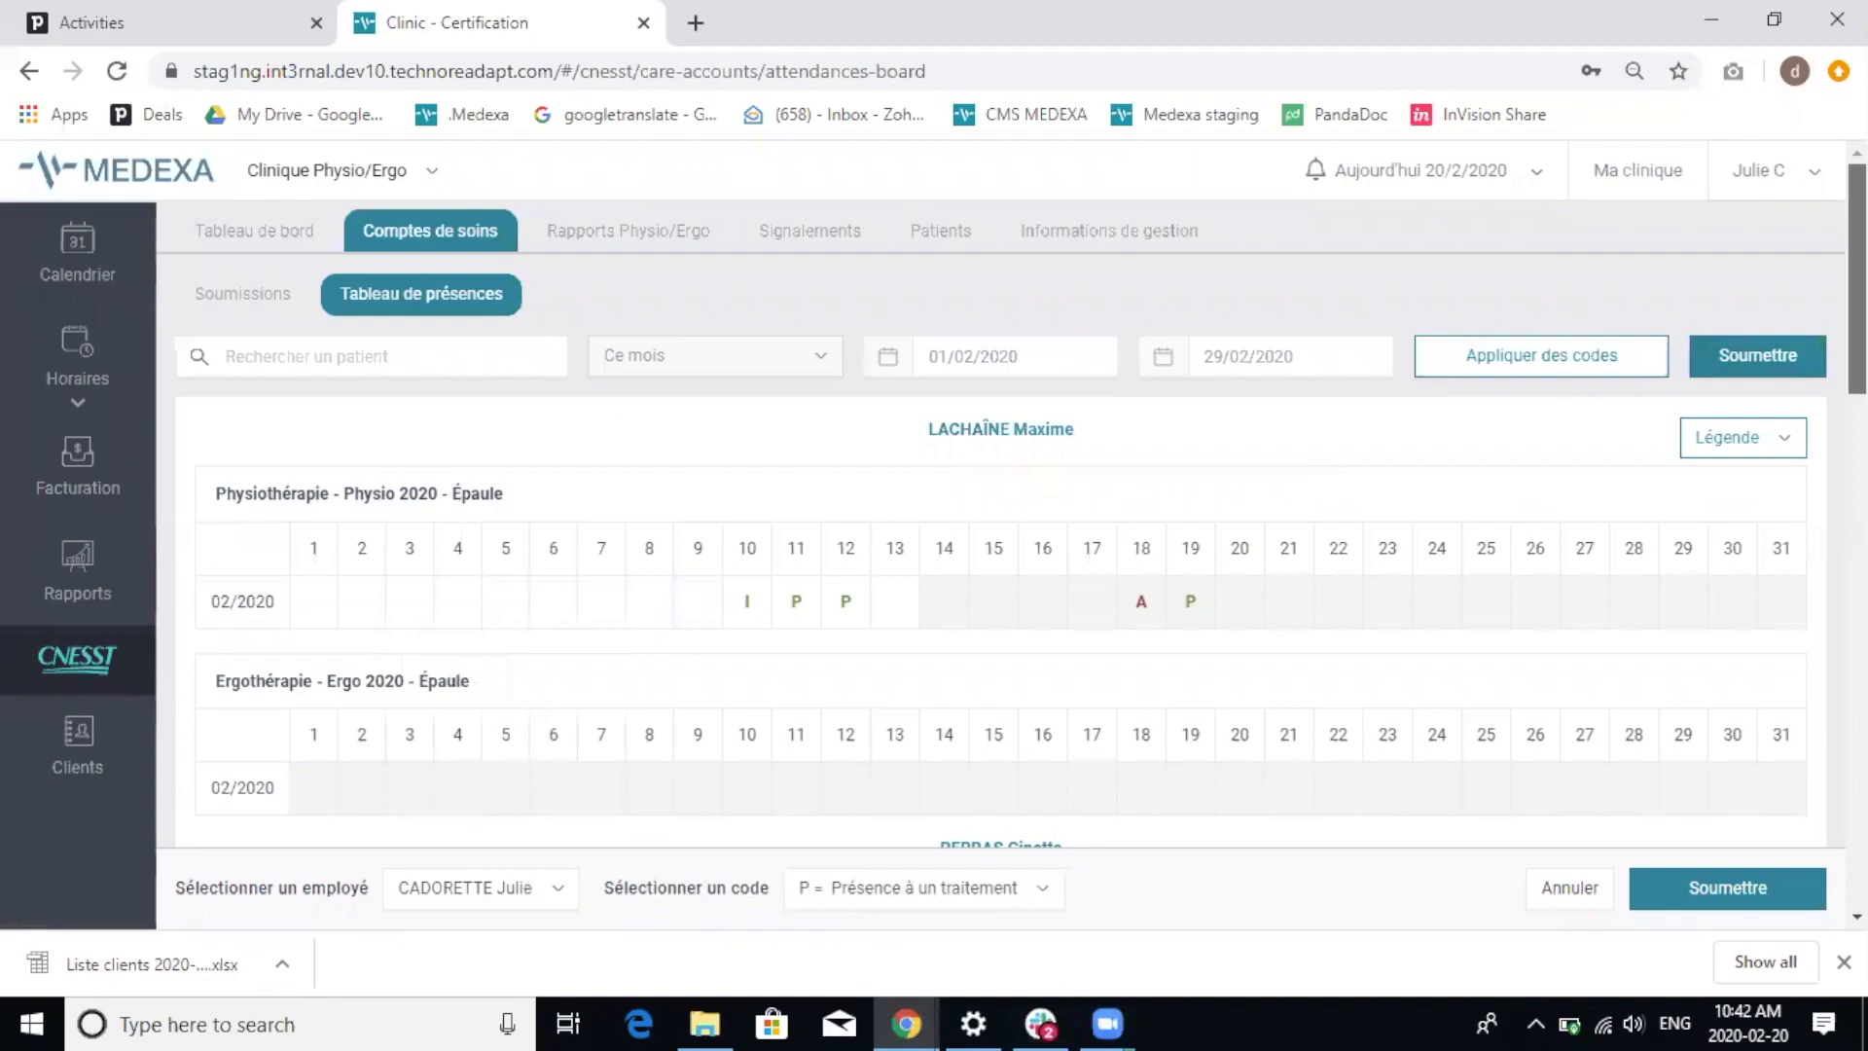
pyautogui.scroll(-5, 788, 560)
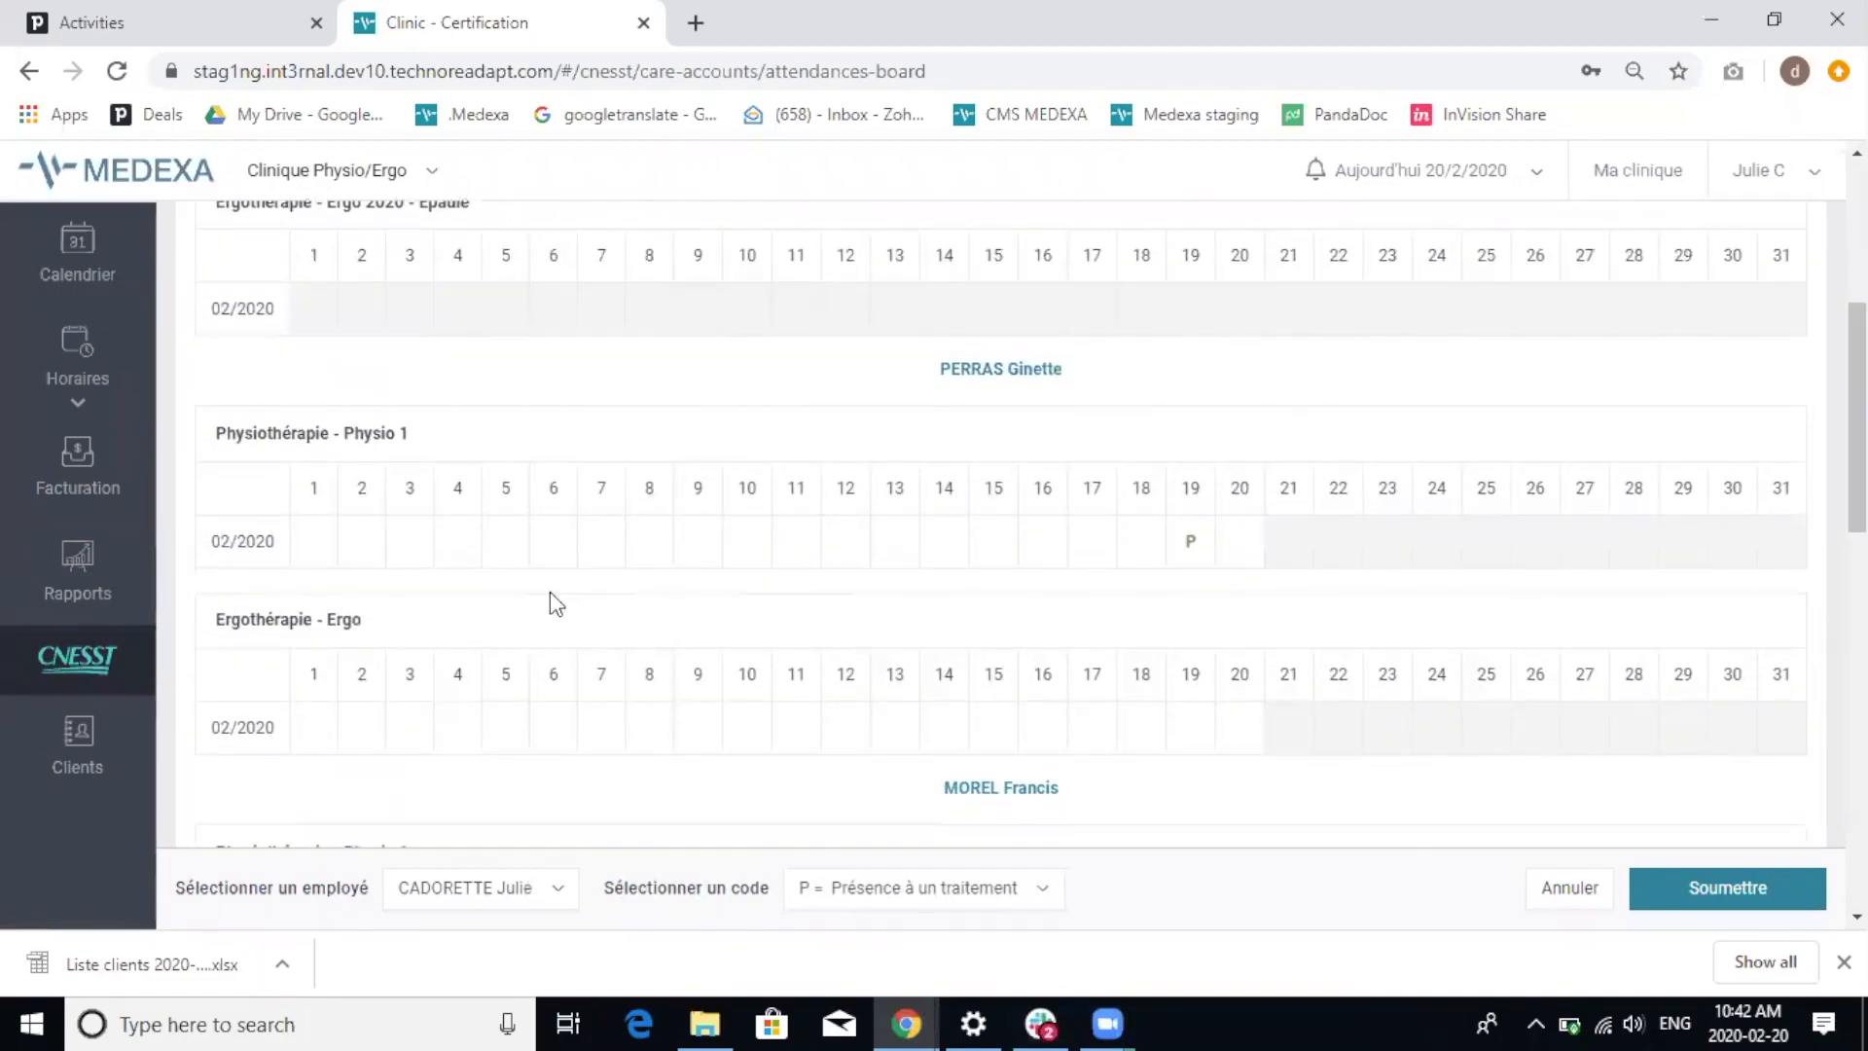
# - Enter code P (Présence à un traitement) for February 16 and 17 in the second patient's Physio 1 grid
pyautogui.click(999, 888)
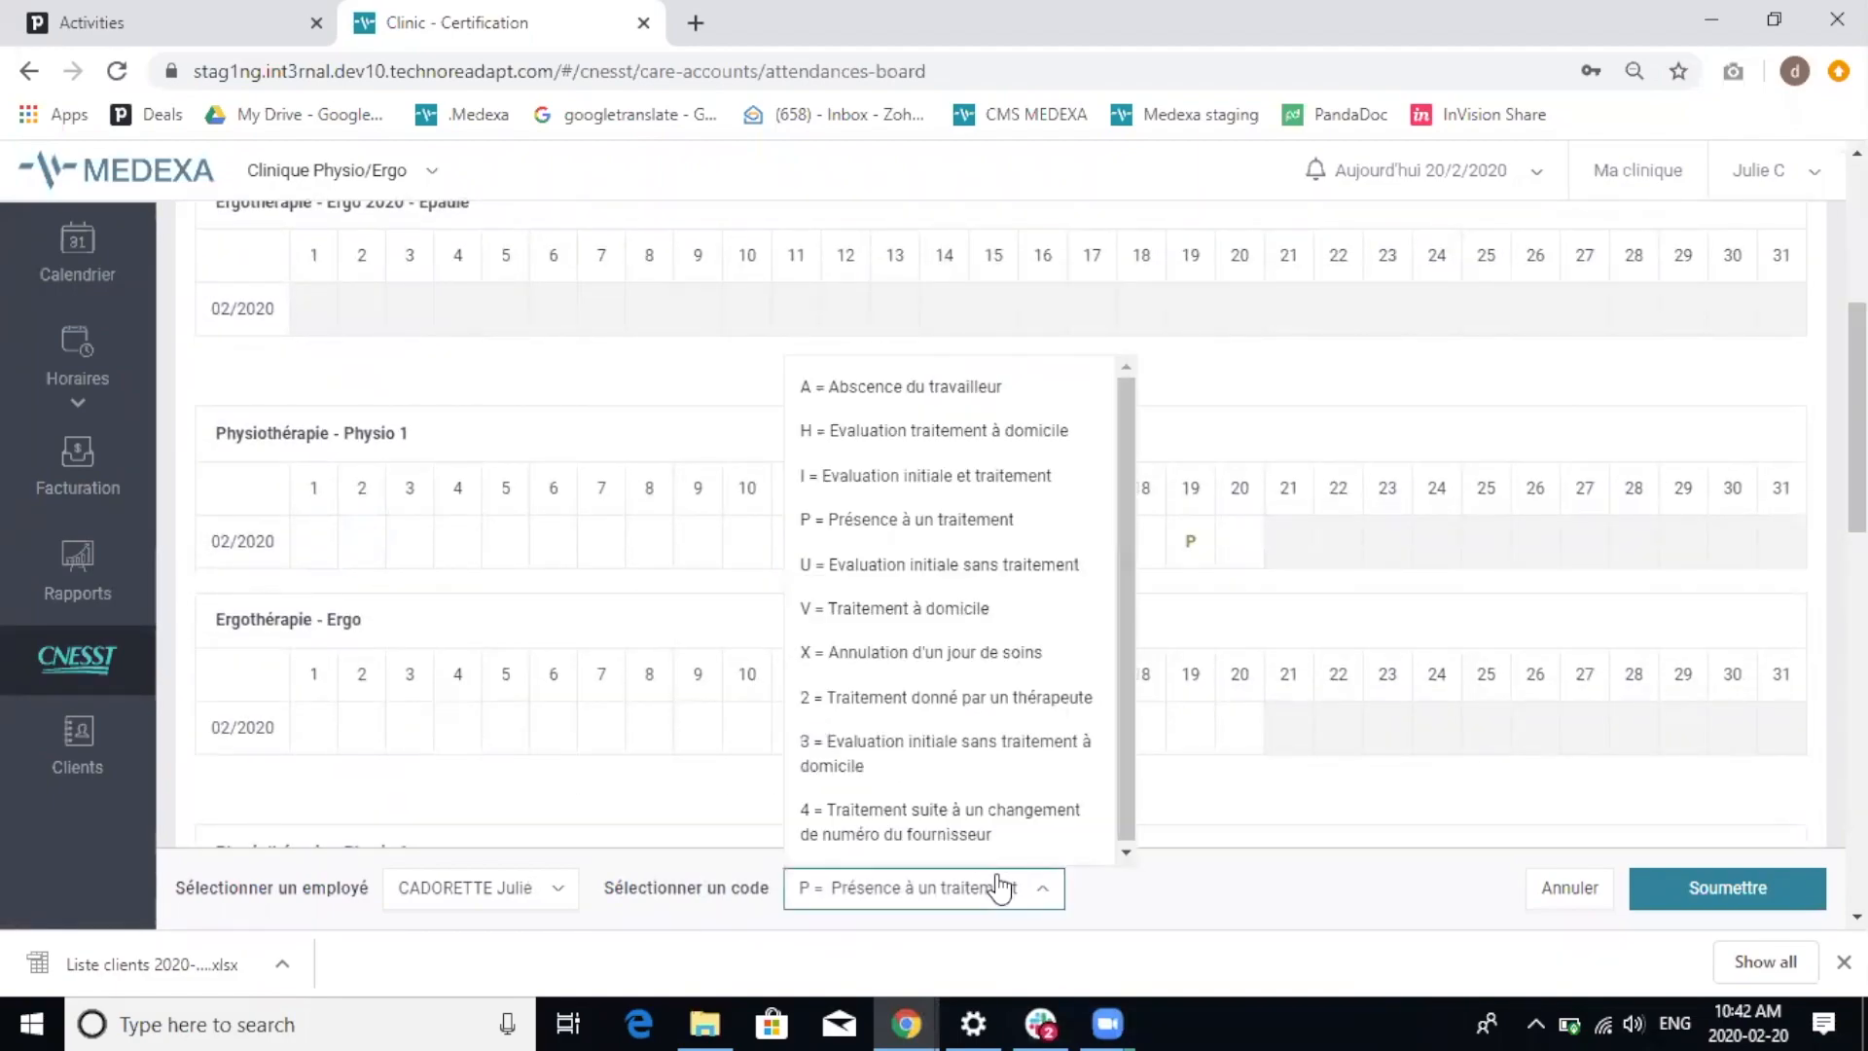
pyautogui.click(948, 496)
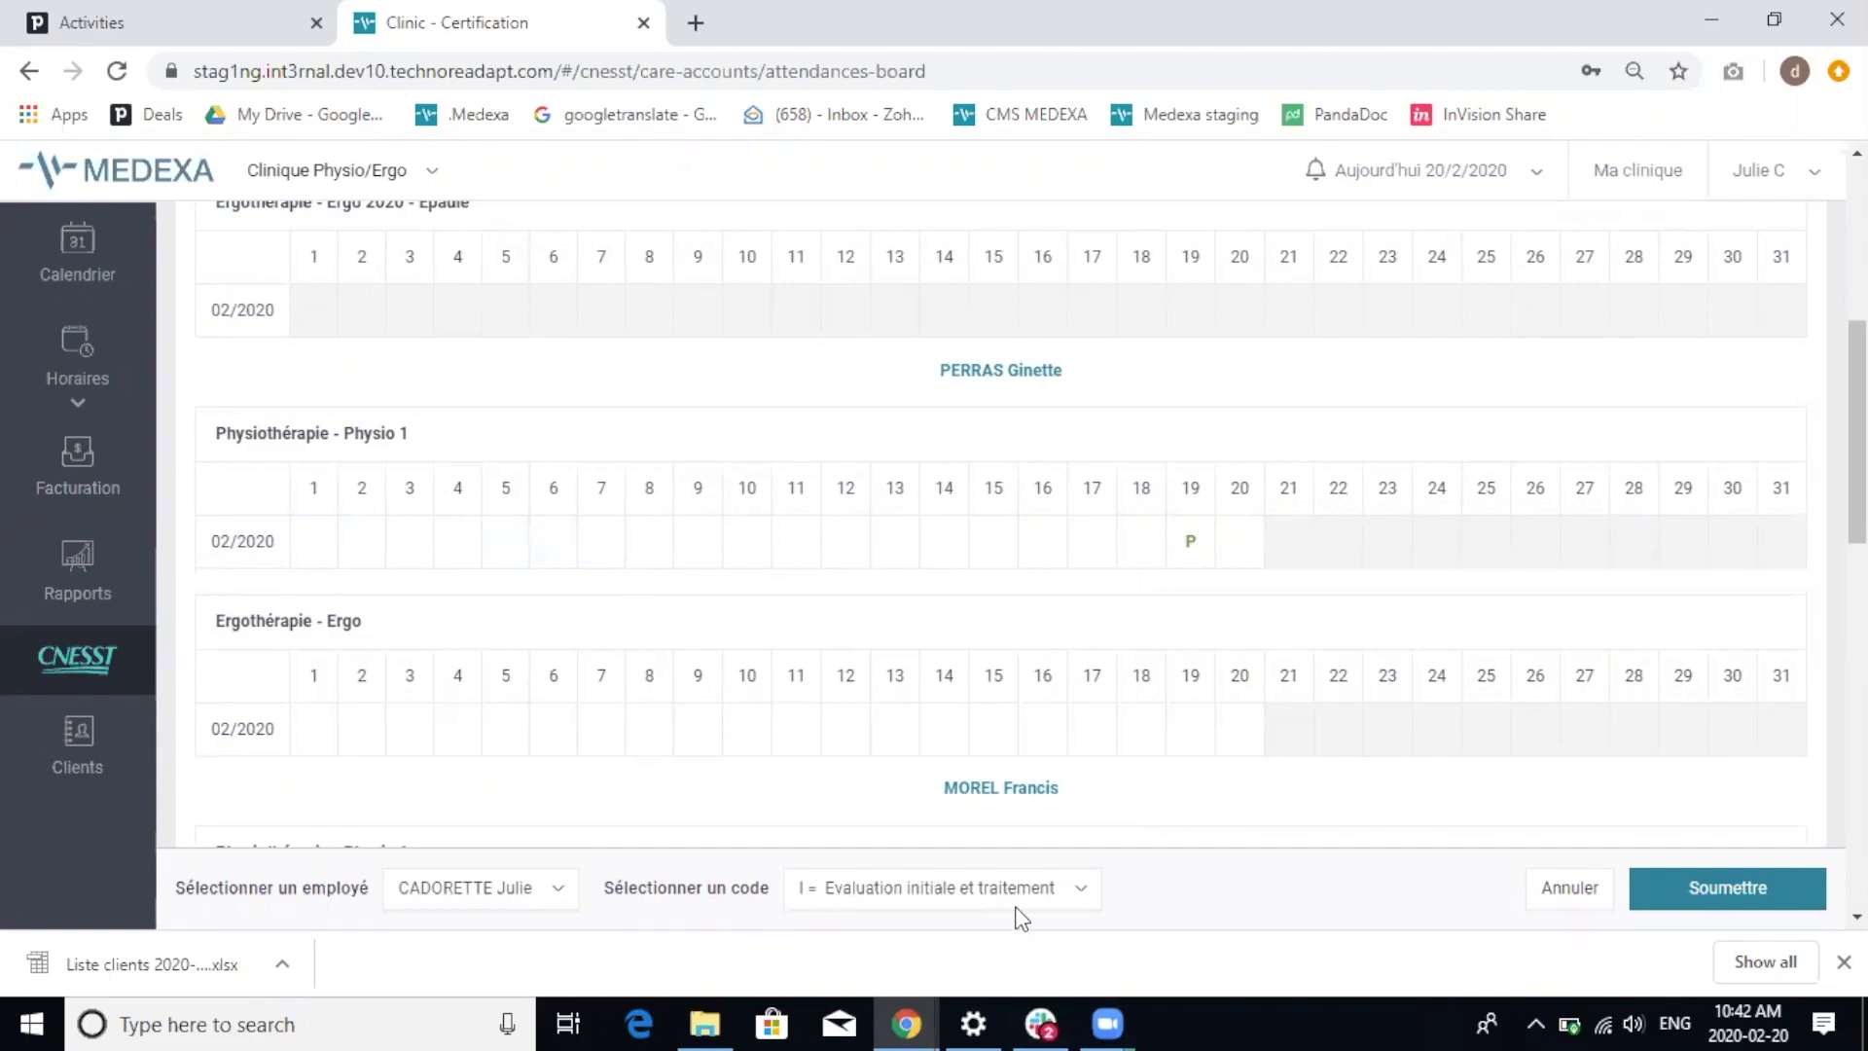
pyautogui.click(1039, 891)
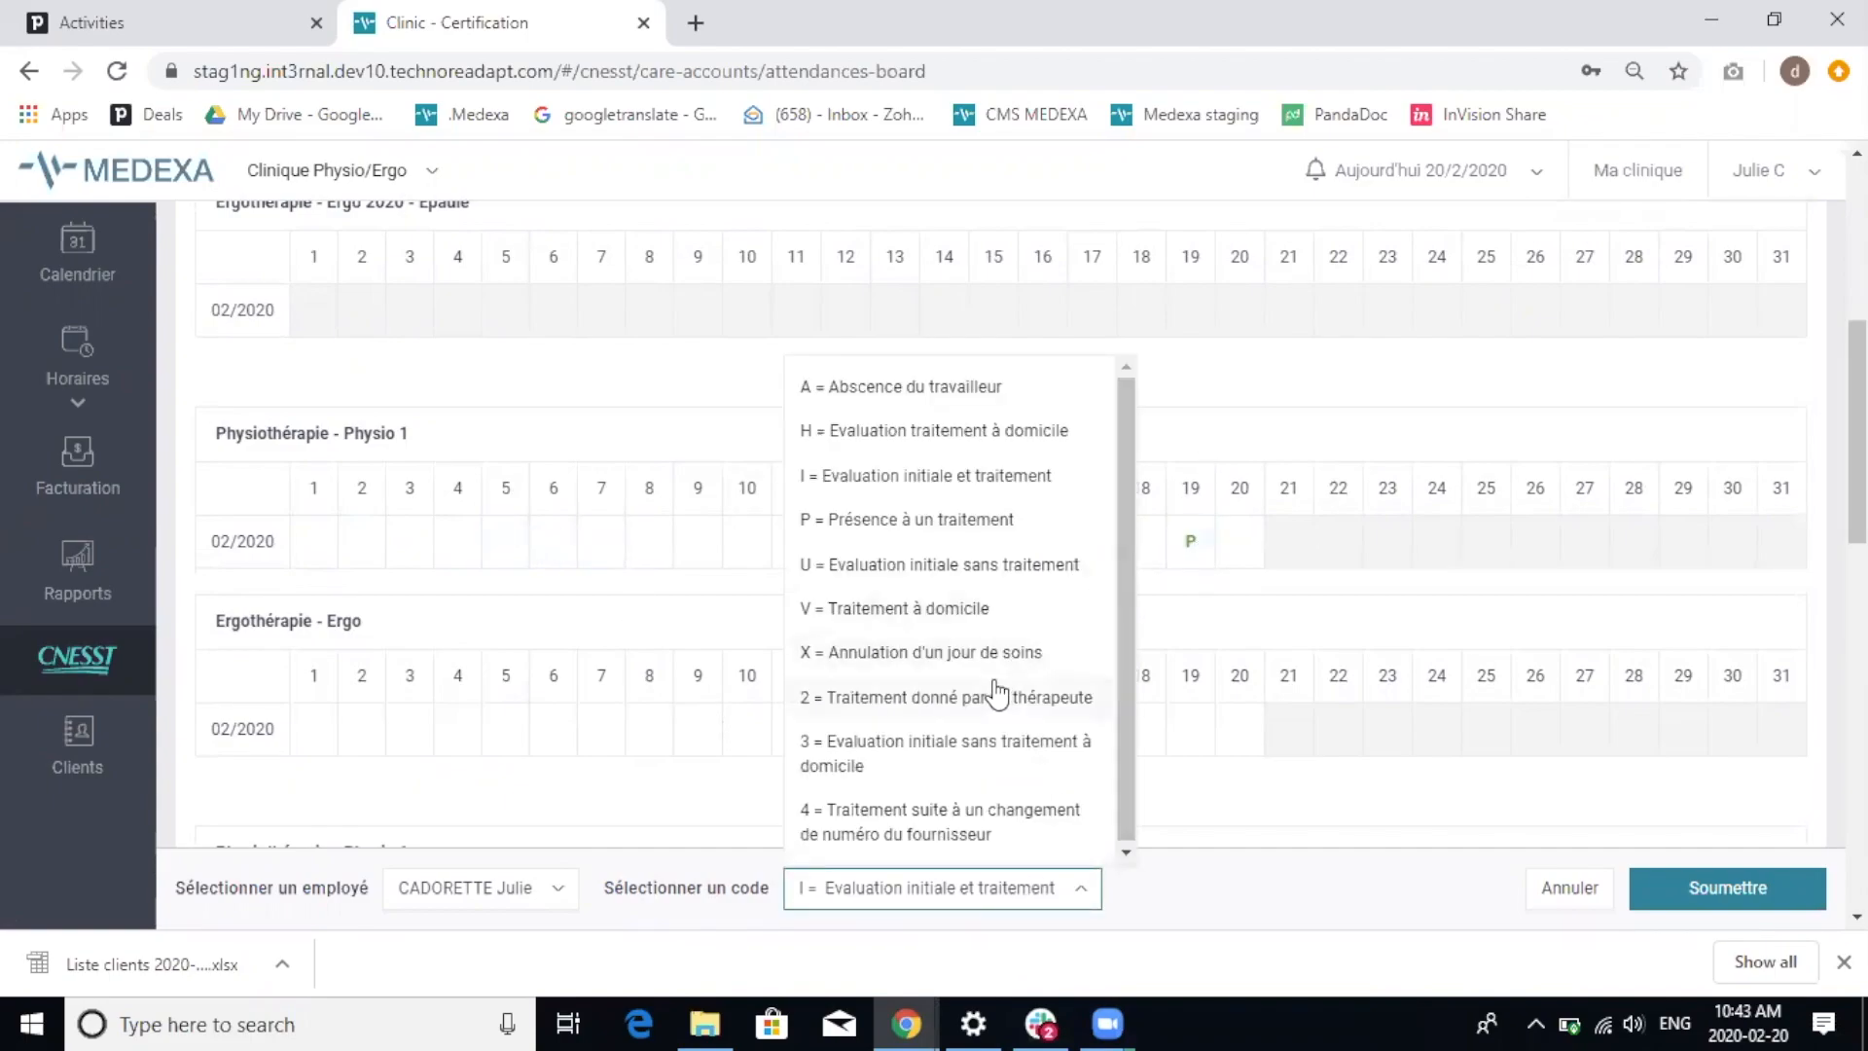
pyautogui.click(963, 526)
pyautogui.click(1034, 545)
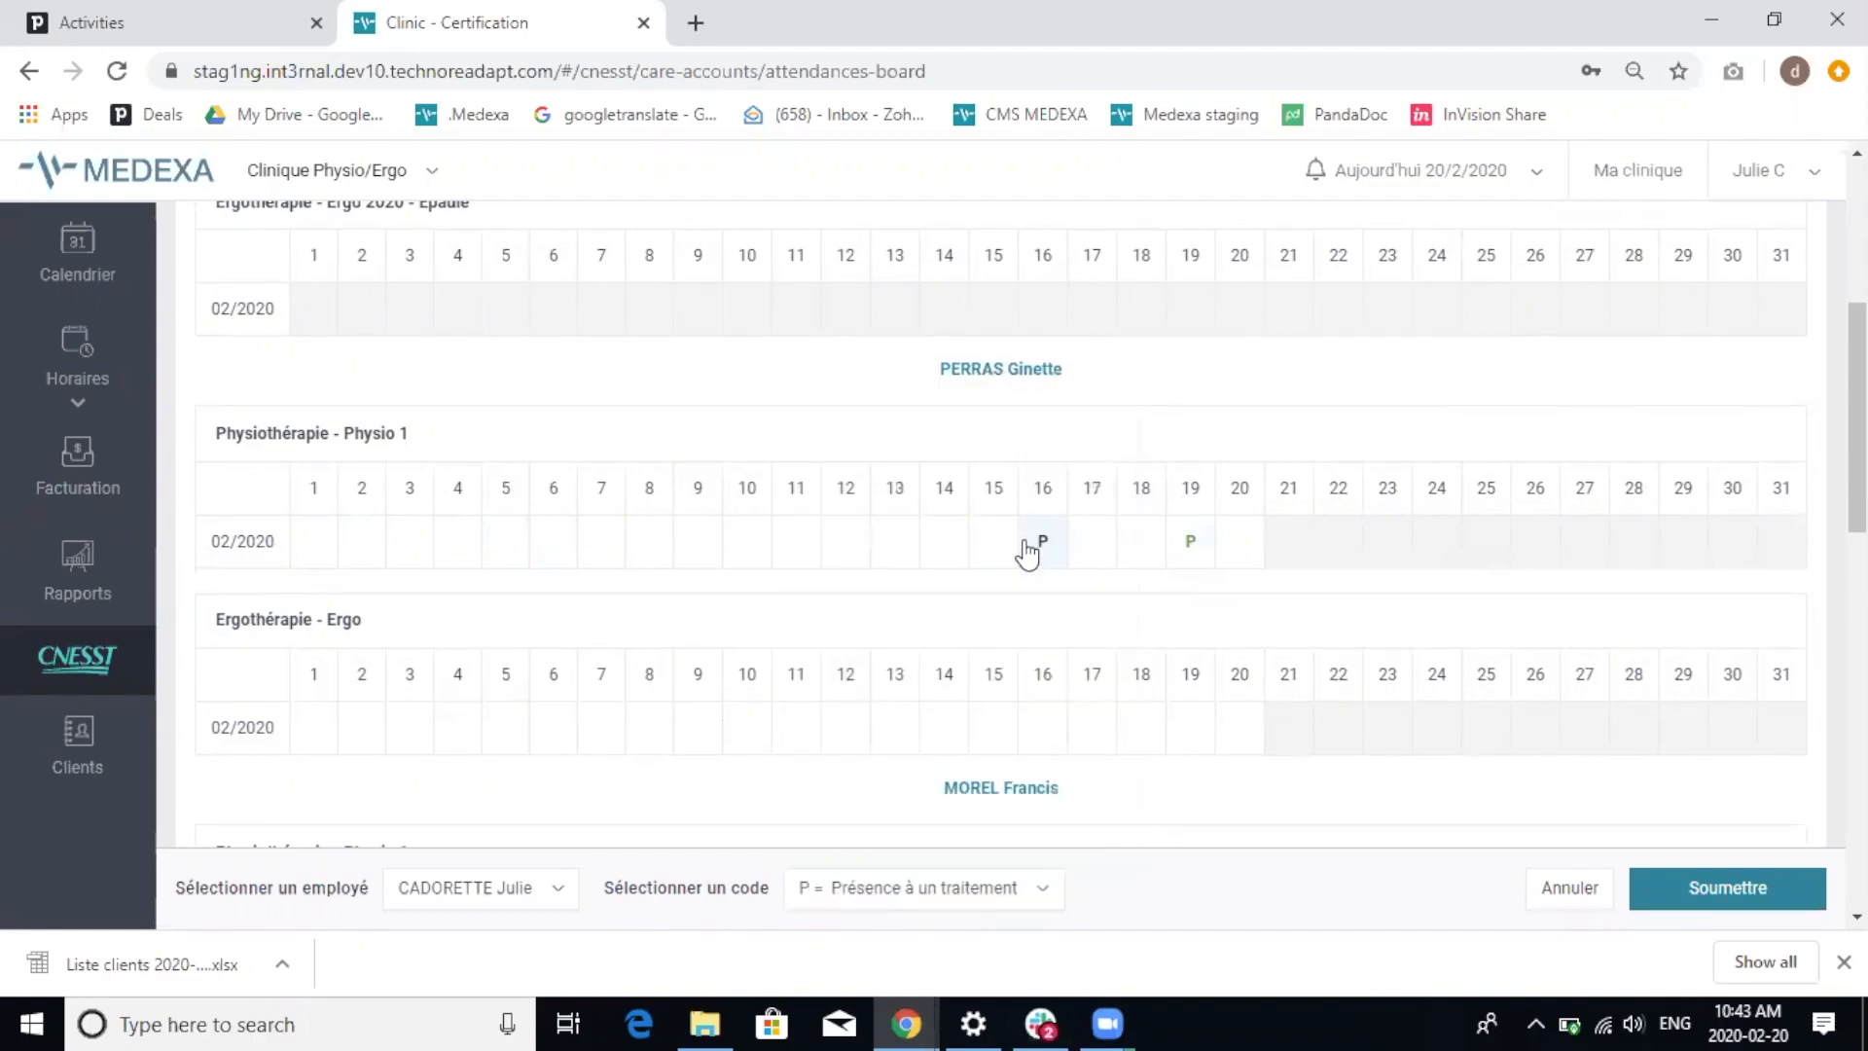
pyautogui.click(1094, 545)
# - Leave the attendance board without saving and open the CNESST files of the last patient in the client list
pyautogui.scroll(5, 1067, 426)
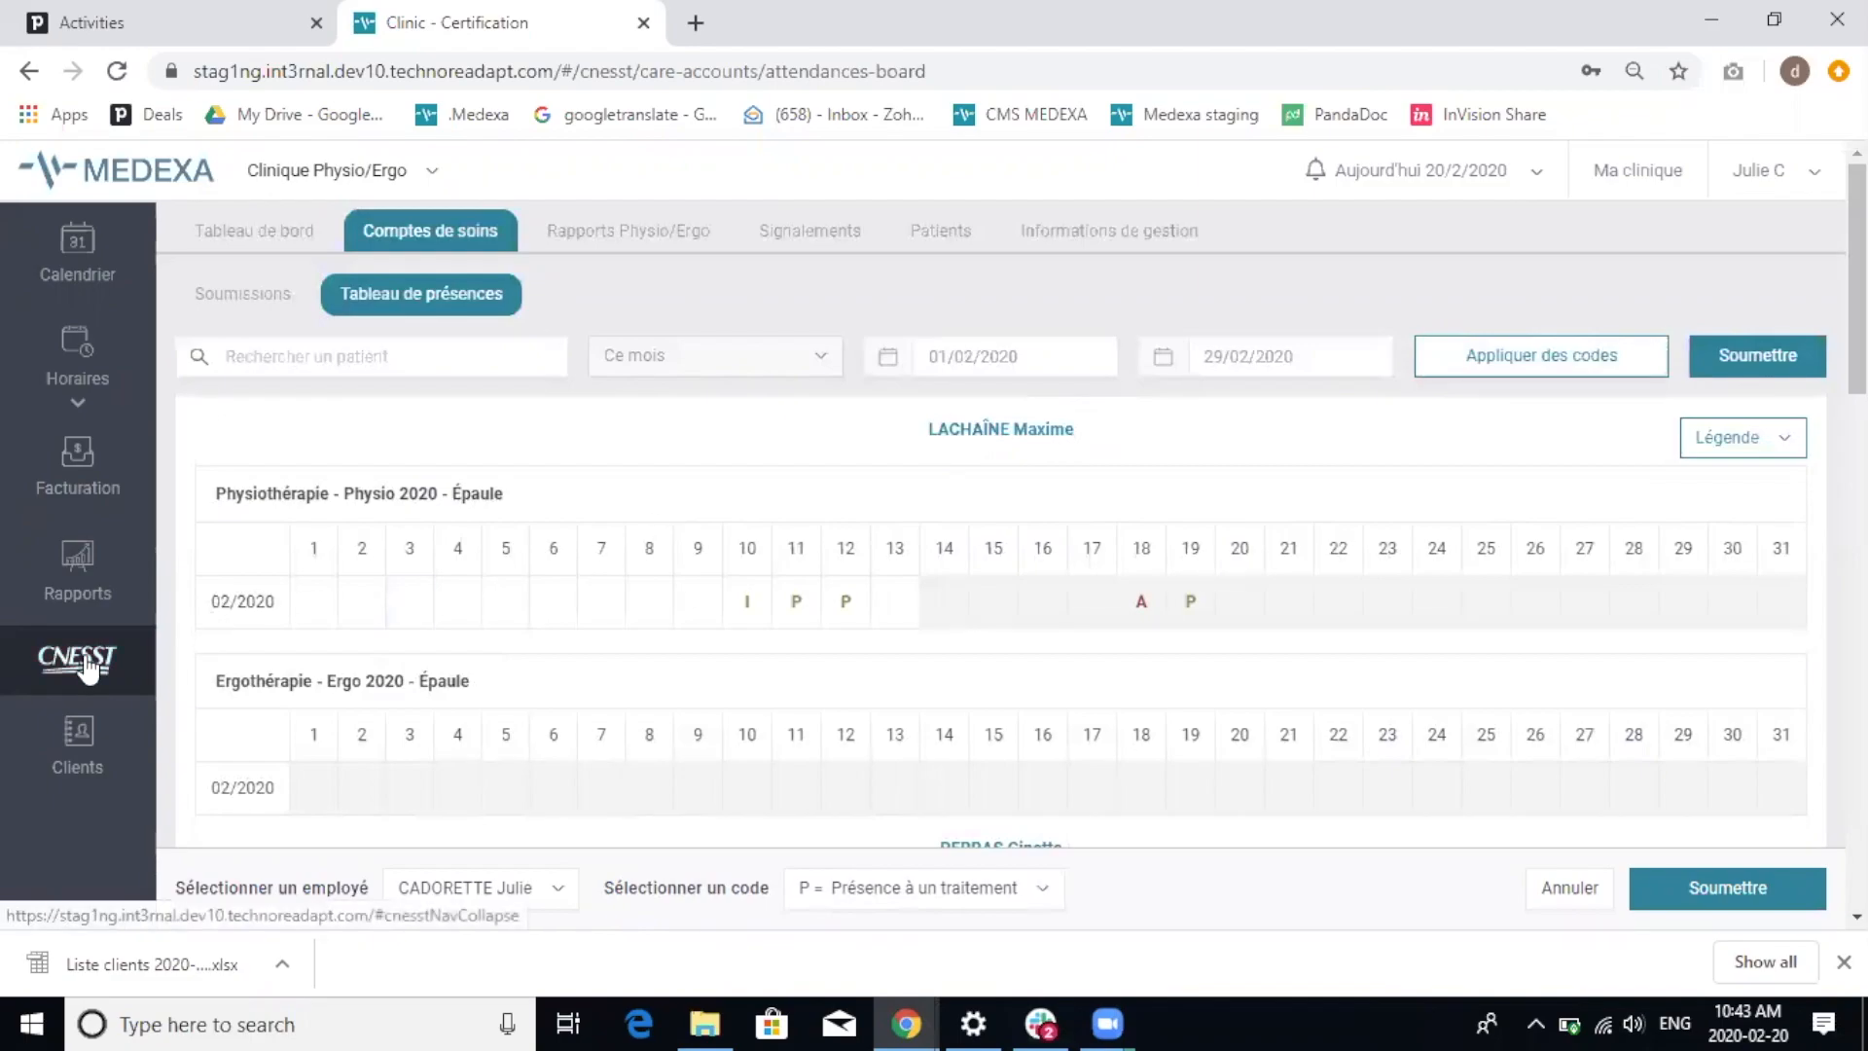
pyautogui.click(84, 773)
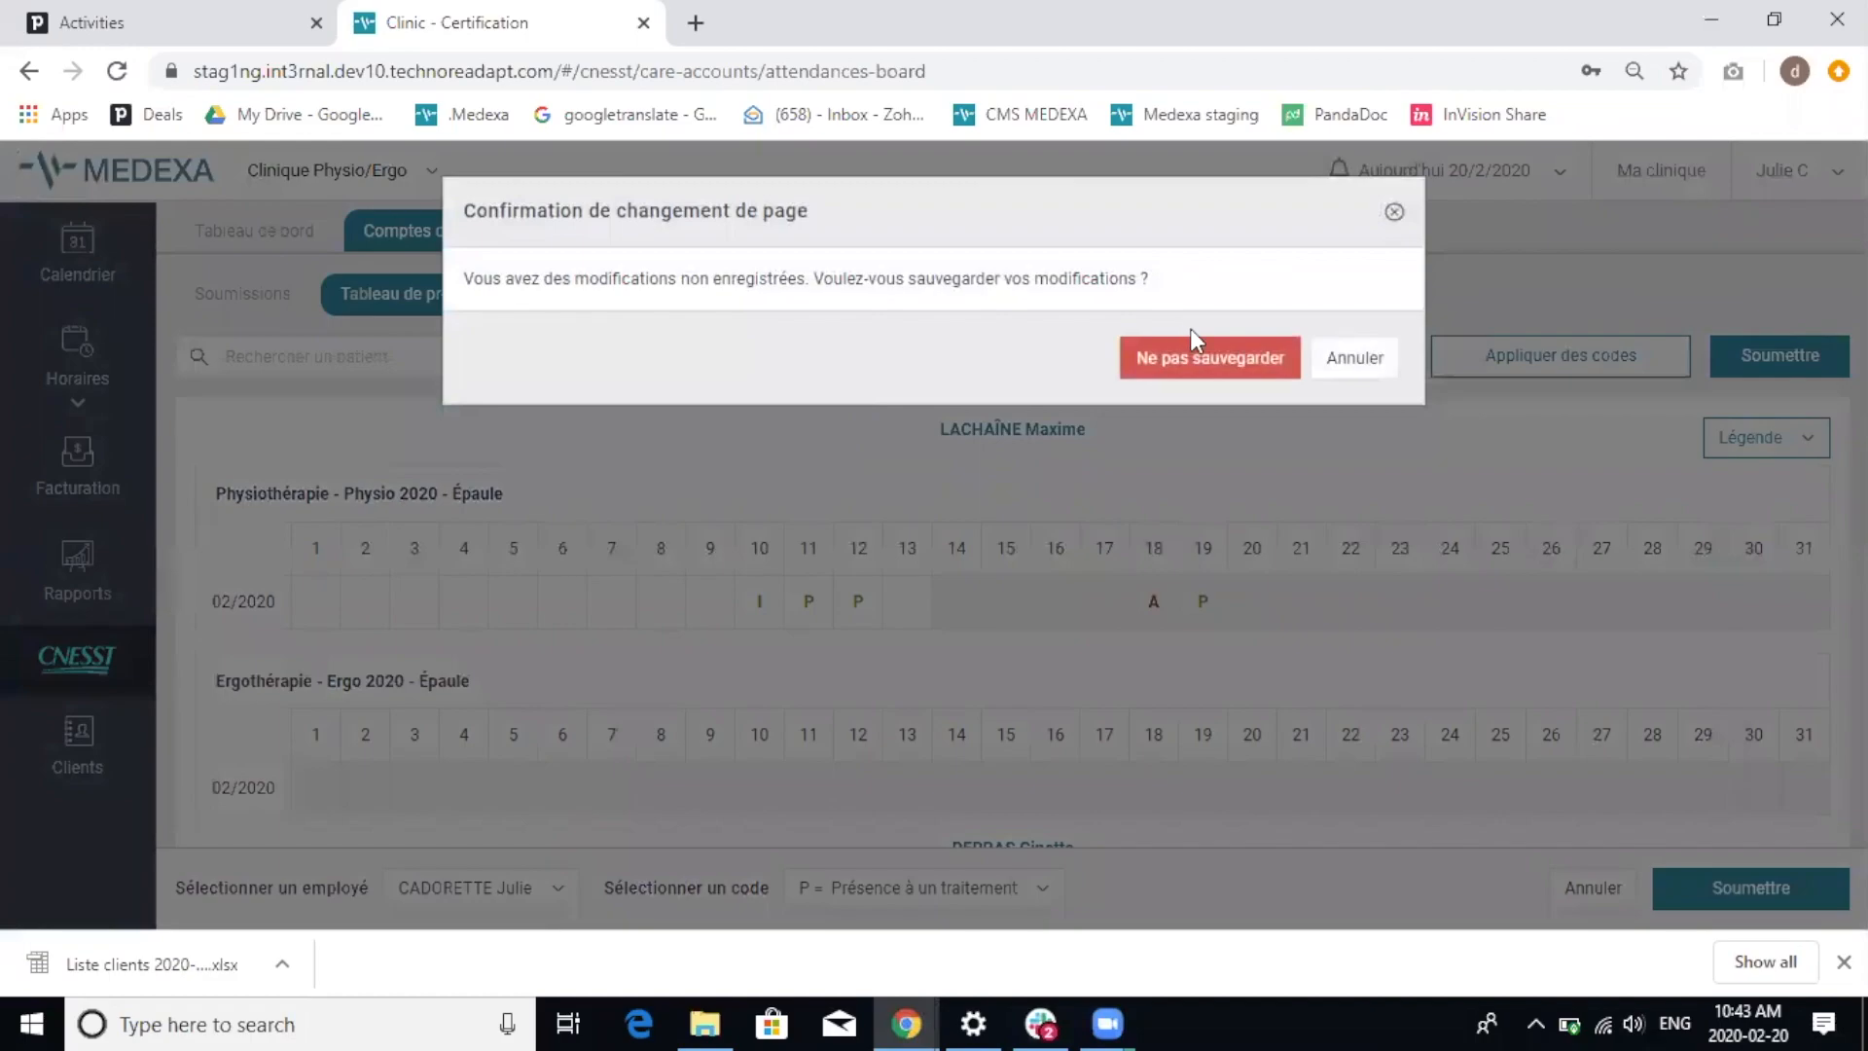
pyautogui.click(1242, 358)
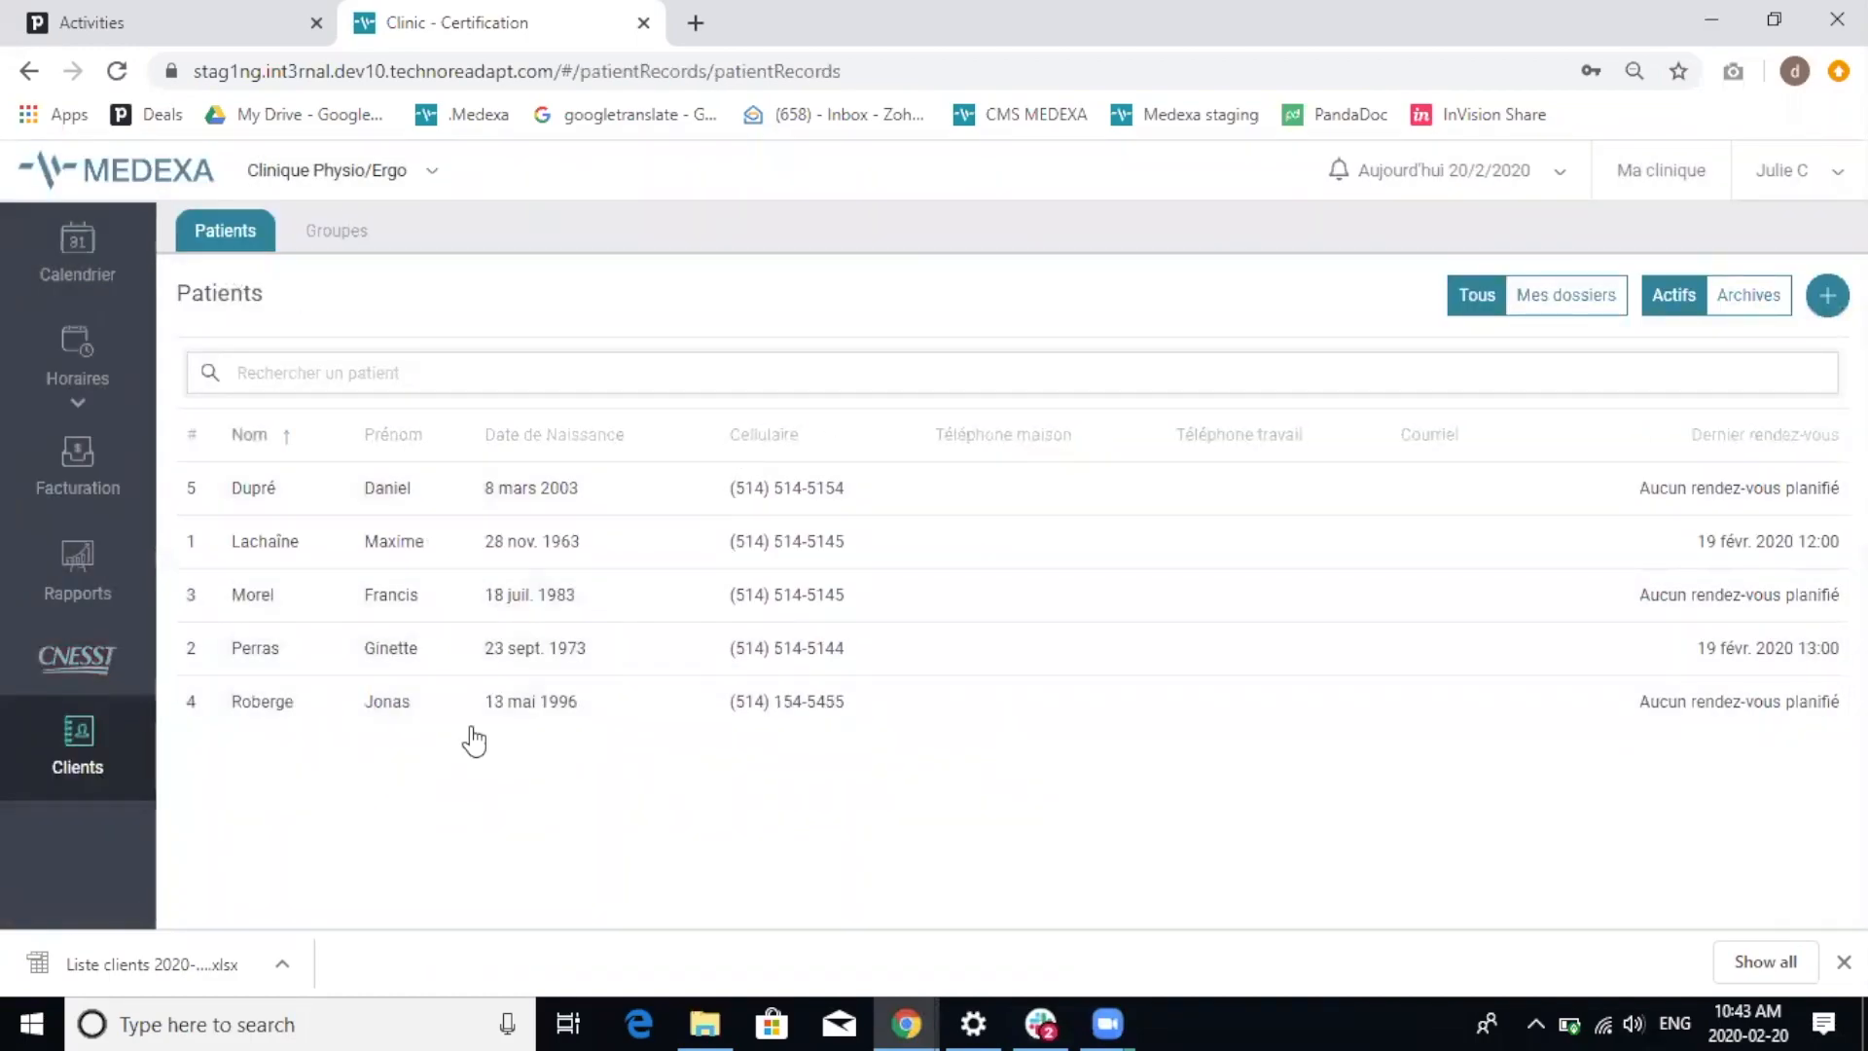
pyautogui.click(402, 718)
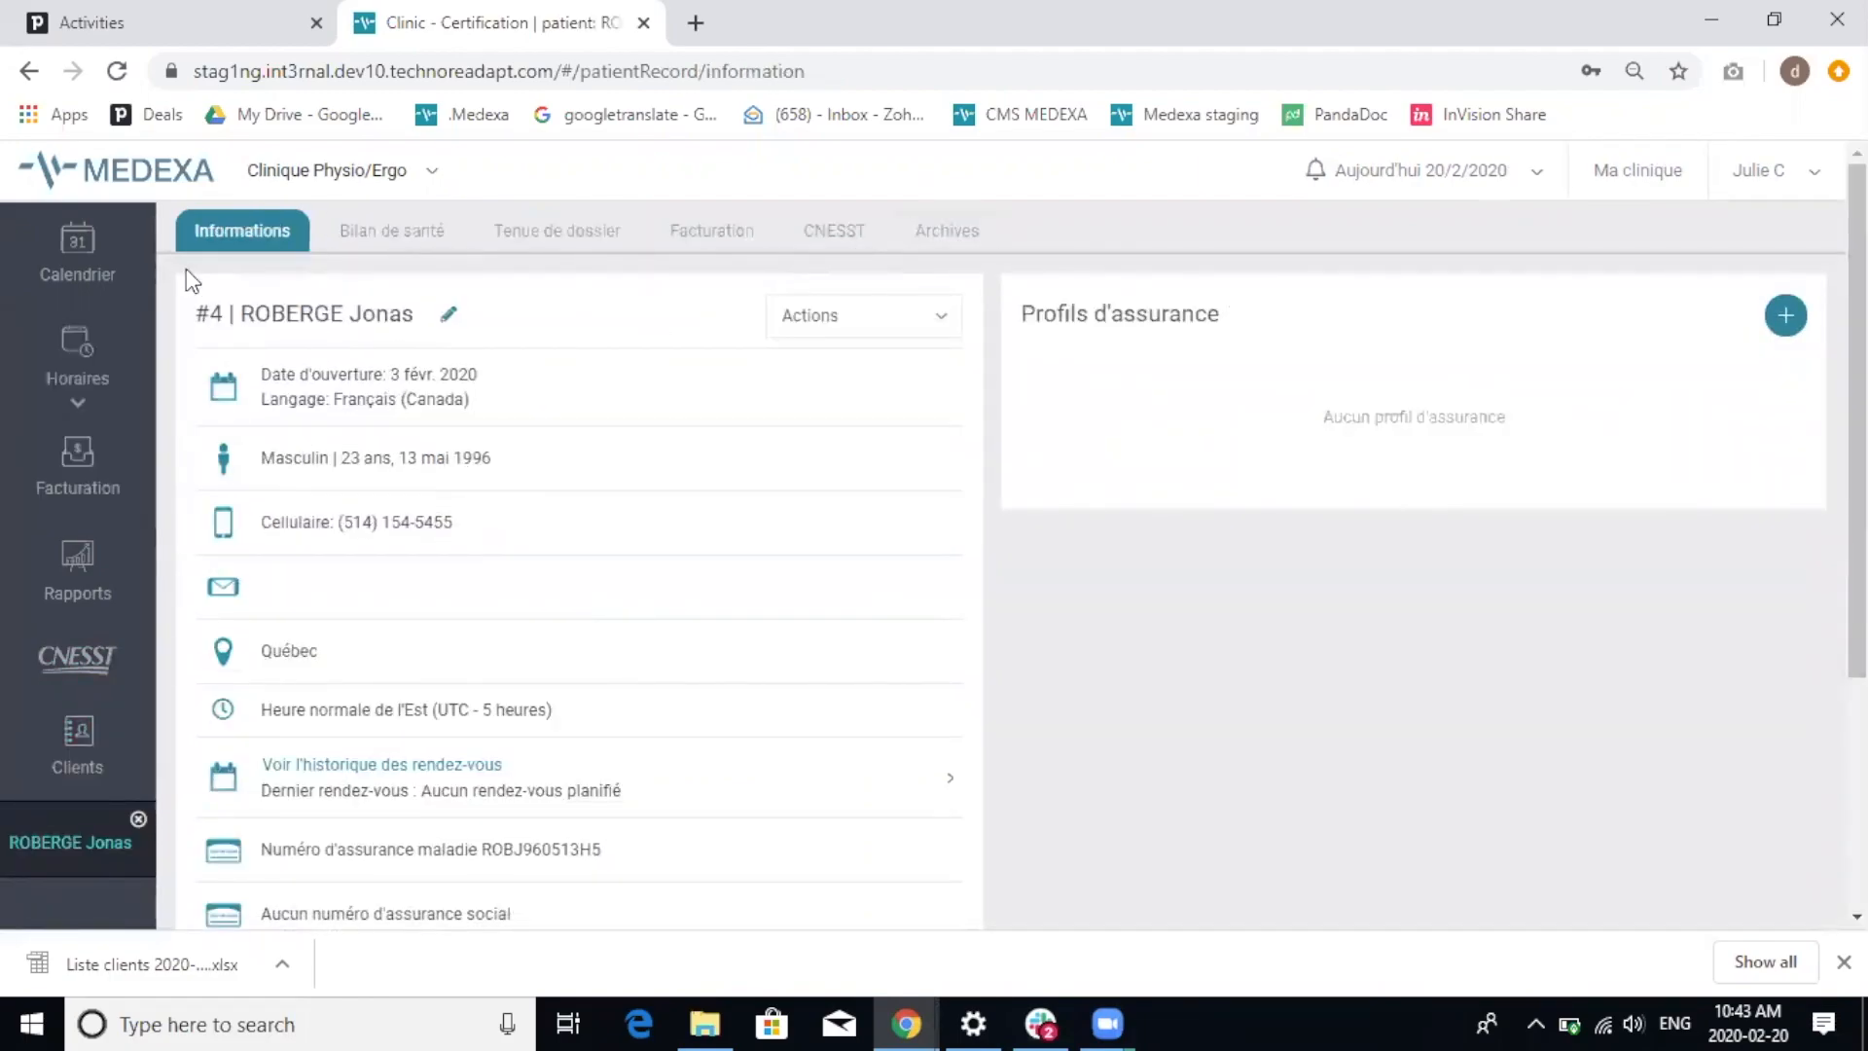
pyautogui.click(822, 249)
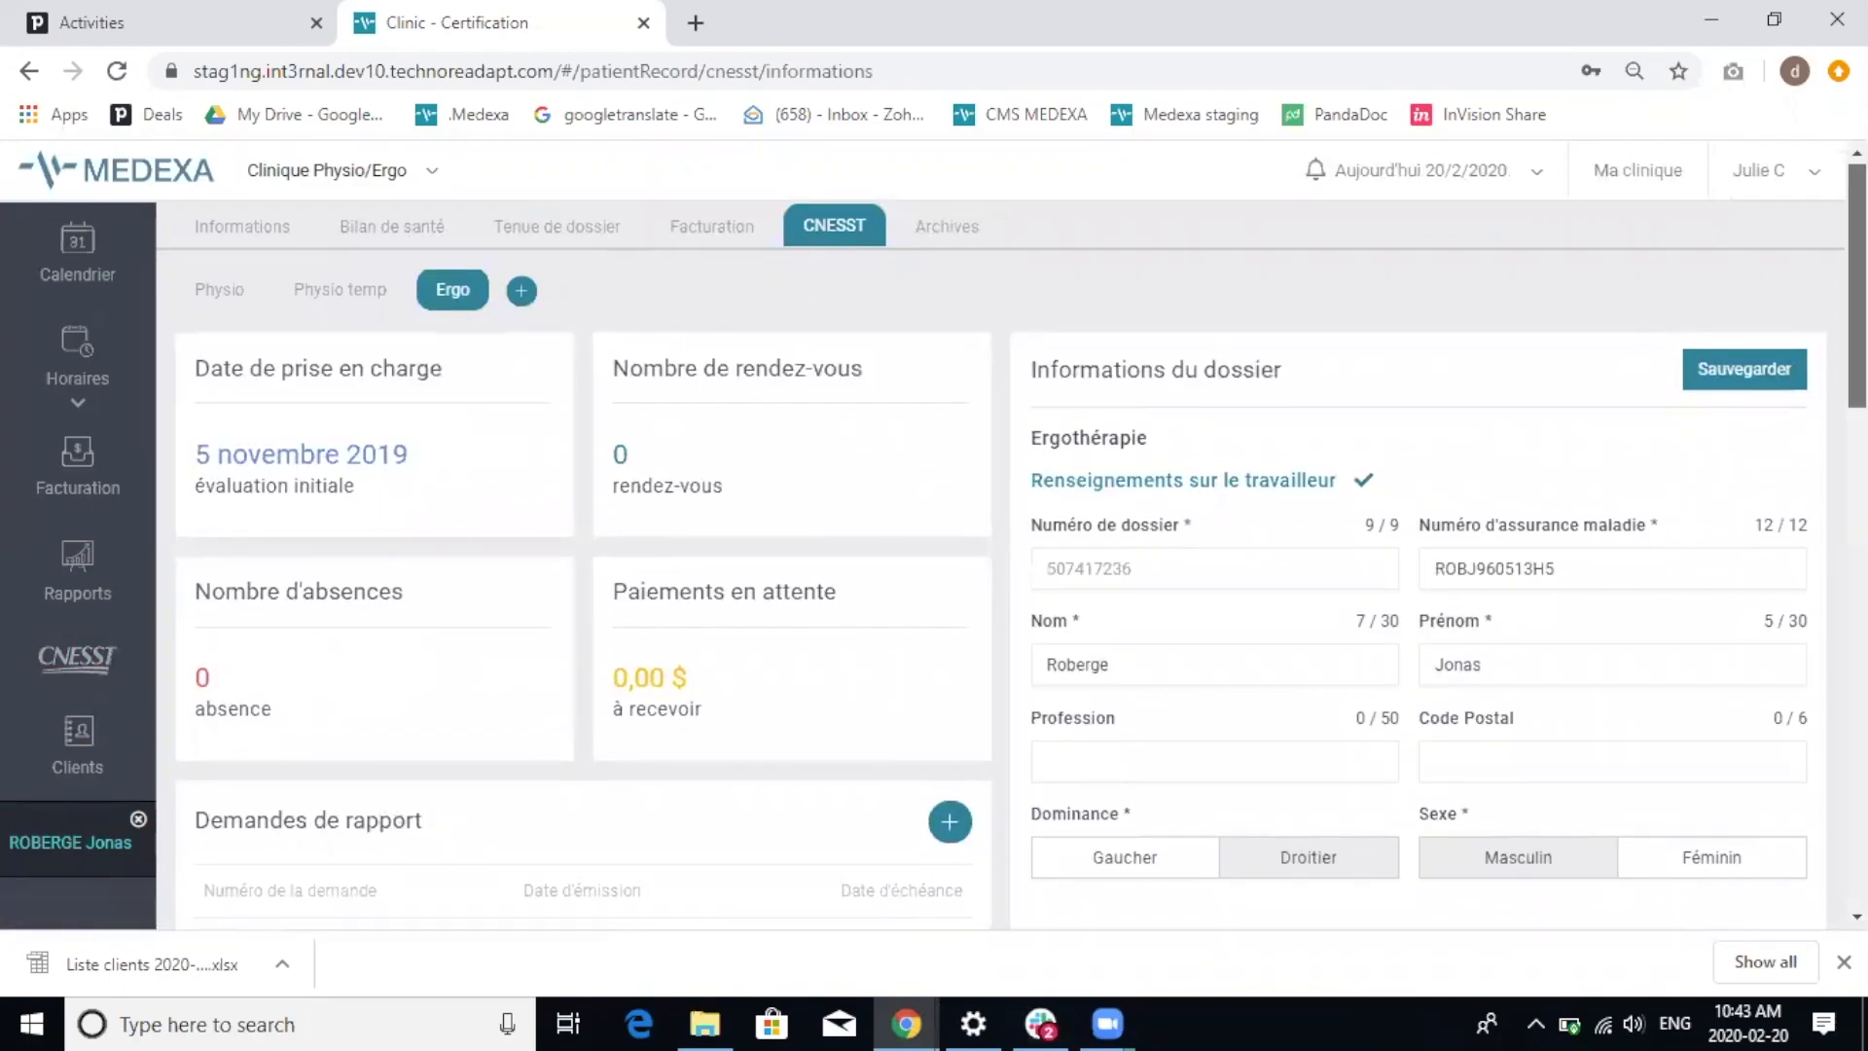
pyautogui.scroll(-1, 331, 546)
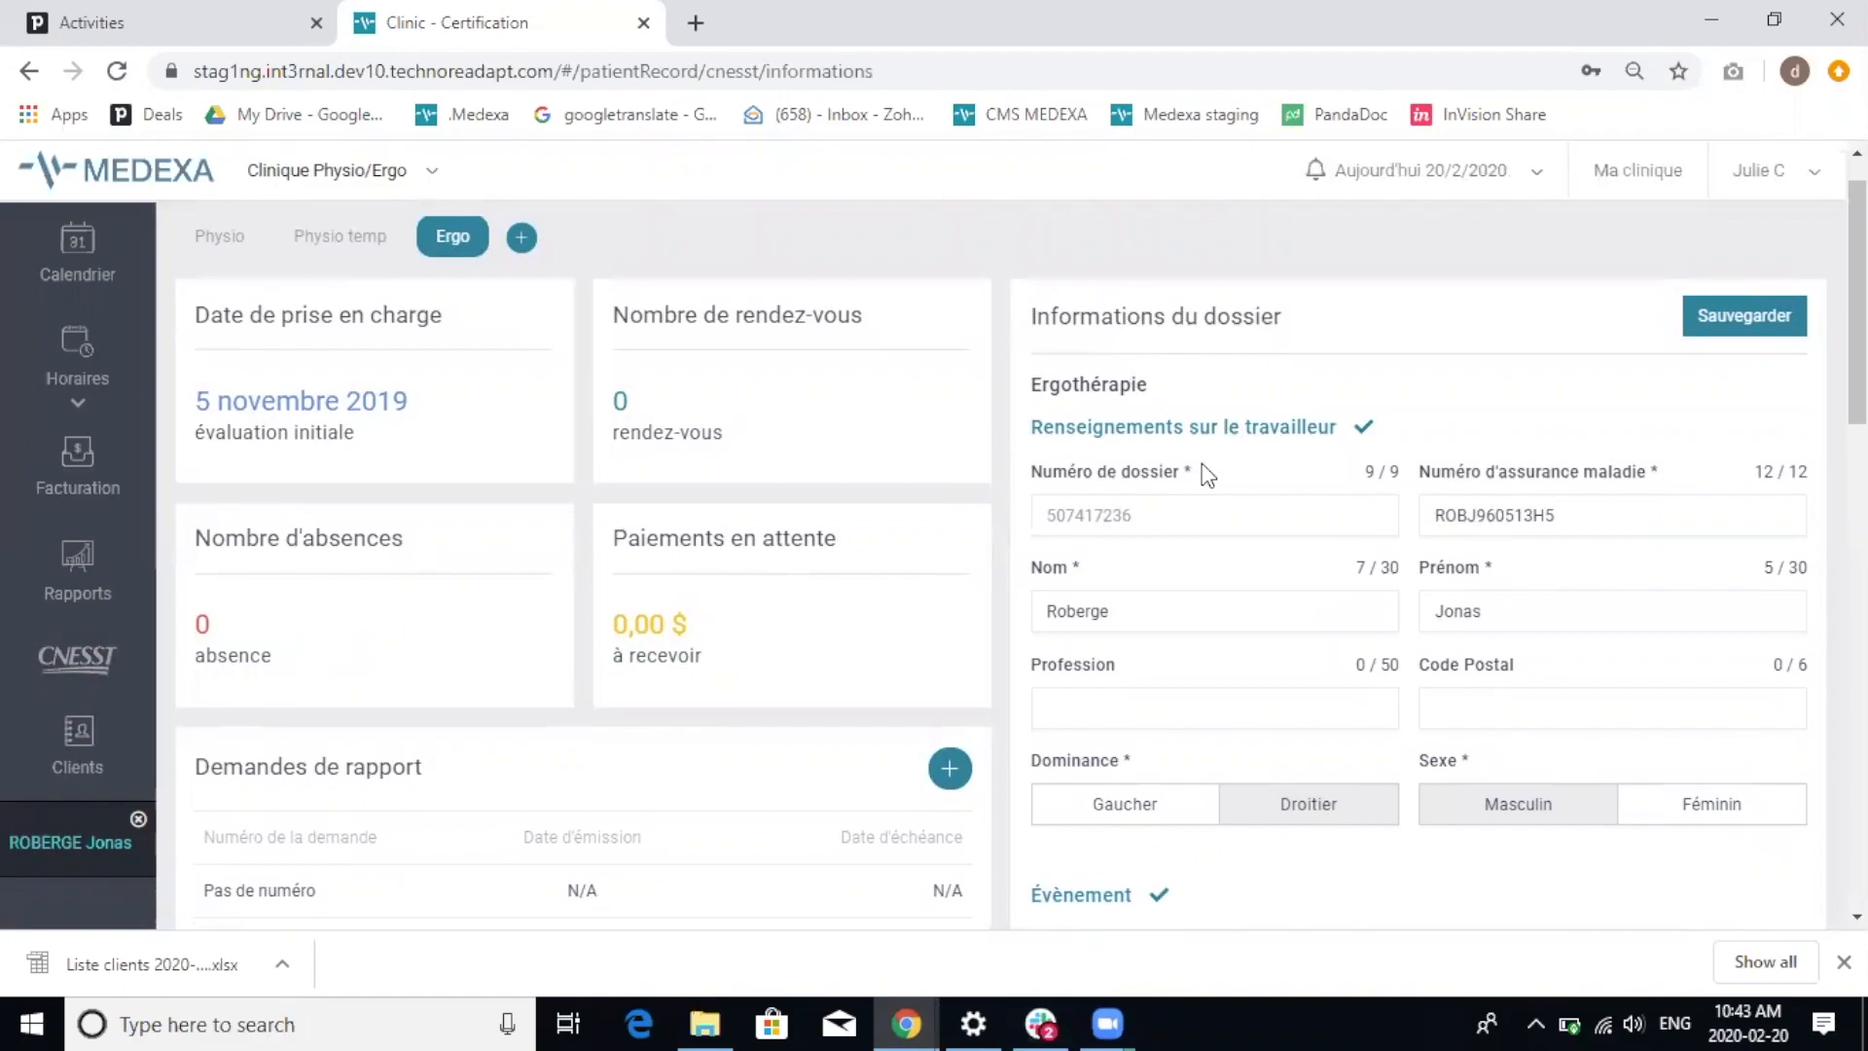
pyautogui.scroll(1, 1031, 775)
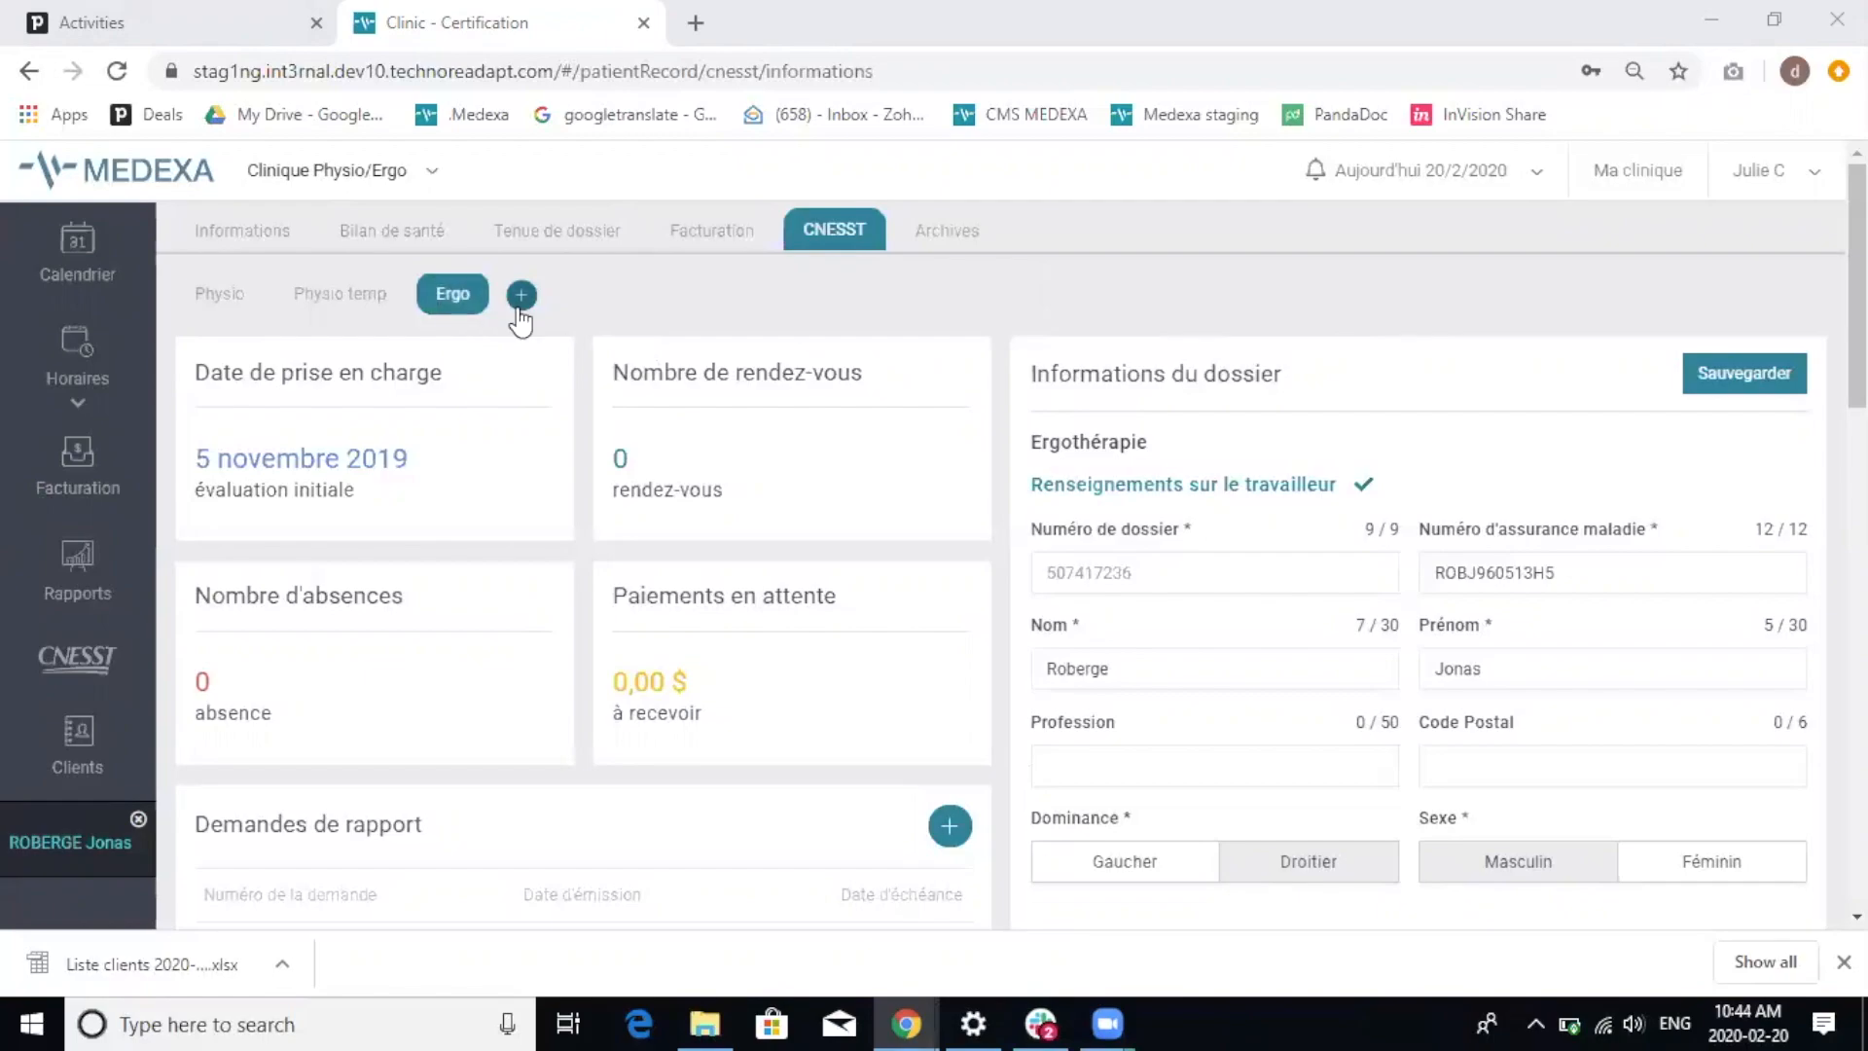
# - Start a new CNESST physiotherapy file for the patient and title it "physio 2020"
pyautogui.click(521, 295)
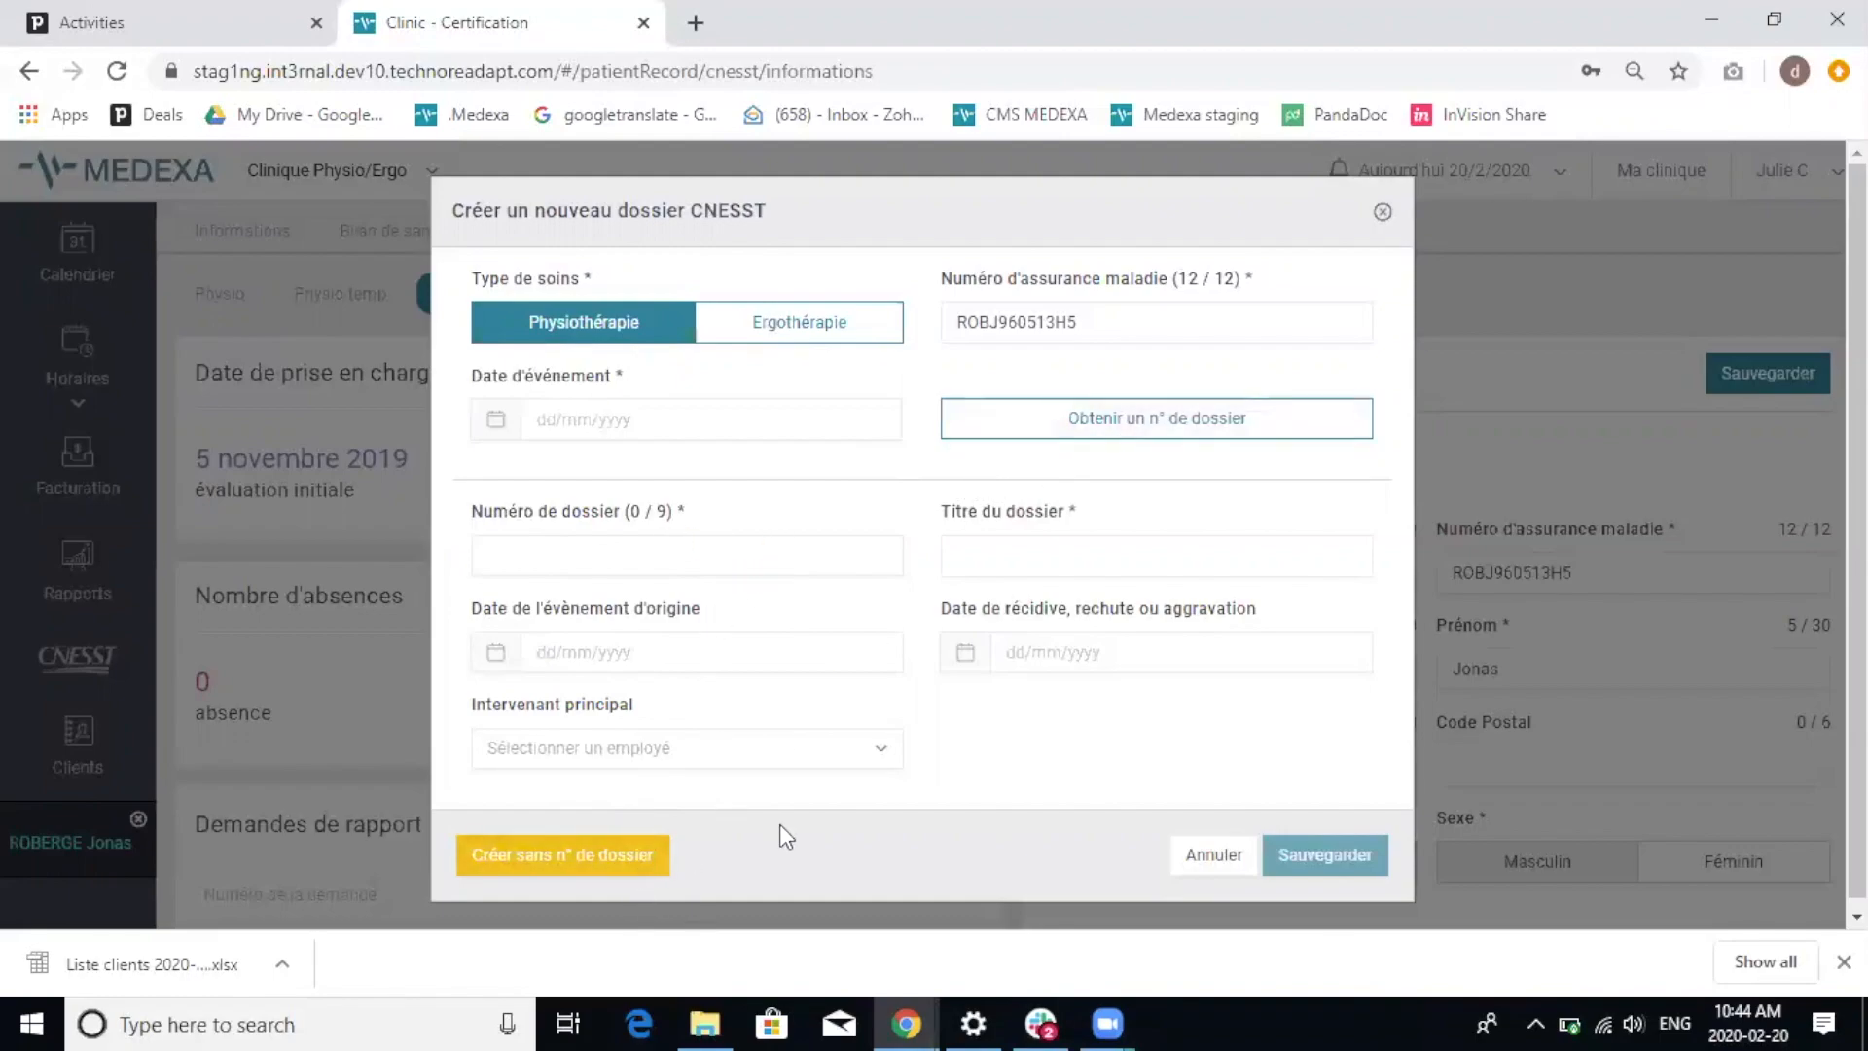
pyautogui.click(589, 866)
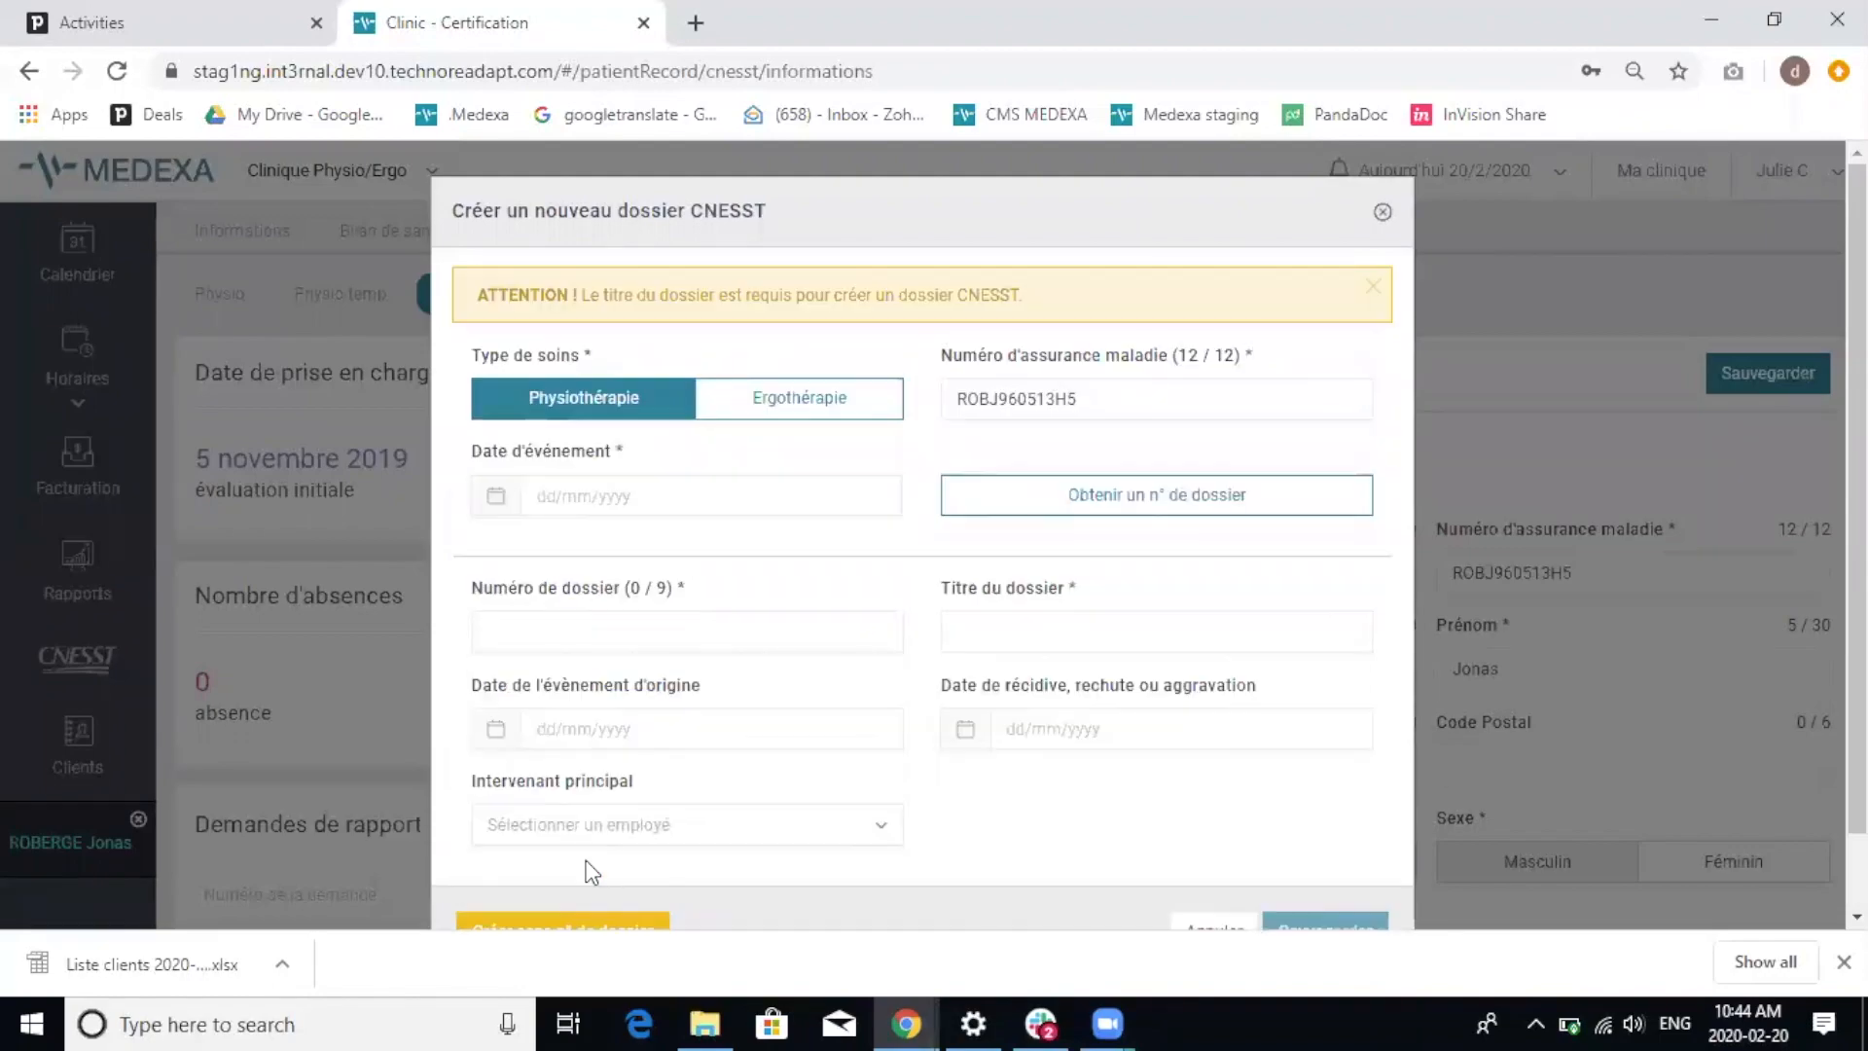
pyautogui.click(1026, 620)
pyautogui.write('physio')
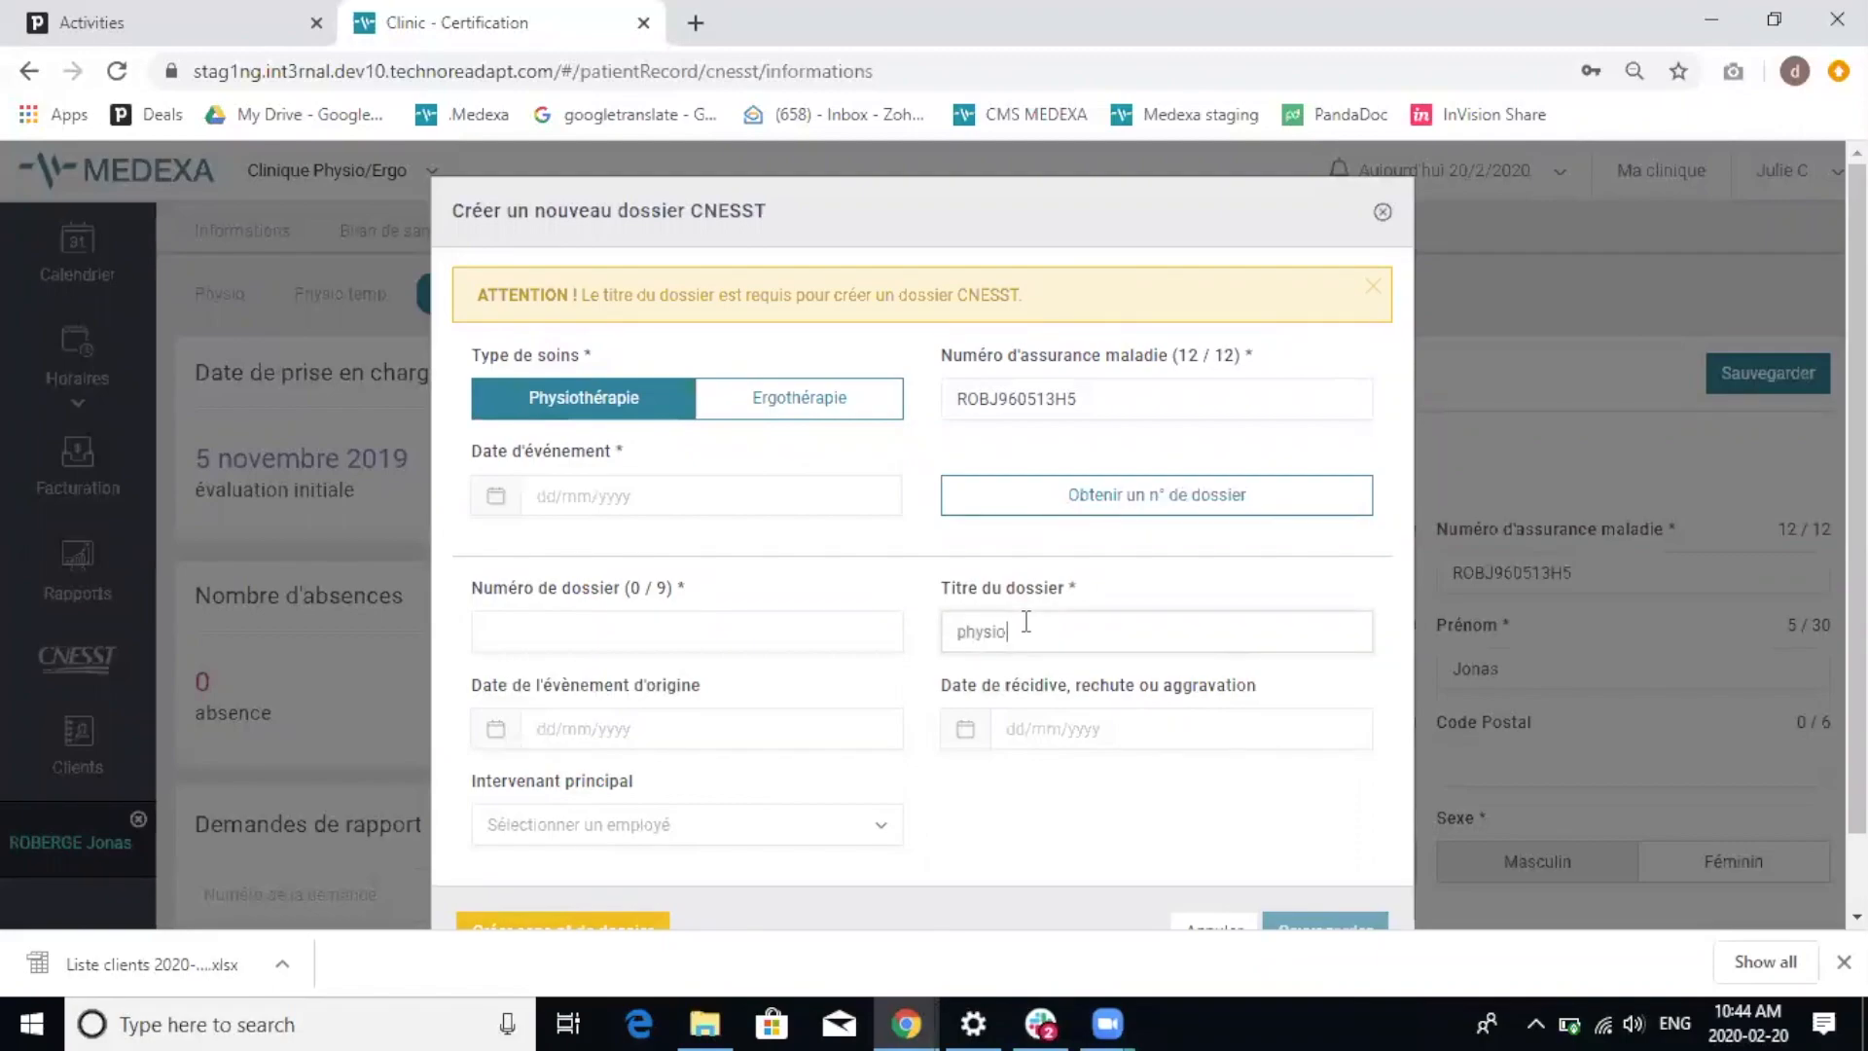
pyautogui.write(' 2020')
pyautogui.scroll(-1, 1026, 620)
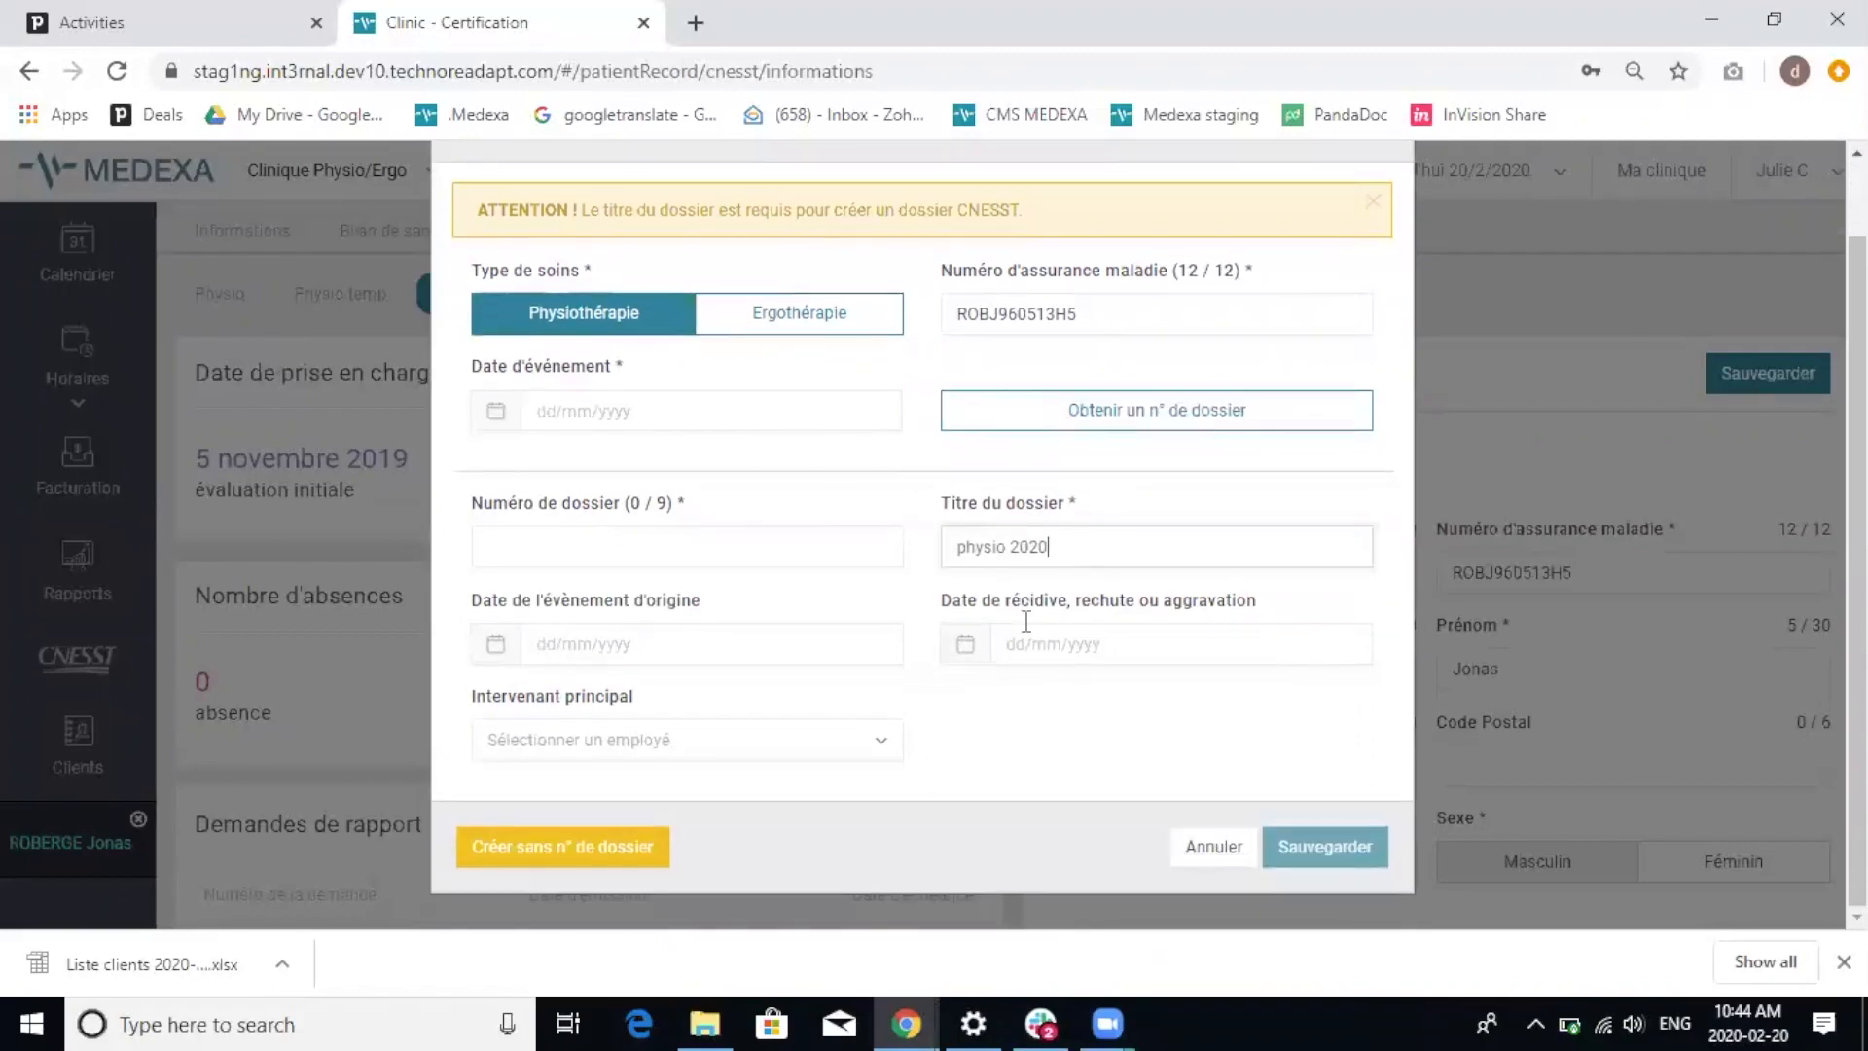
# - Assign the available physiotherapist as the main practitioner (Intervenant principal) of the new file
pyautogui.click(808, 744)
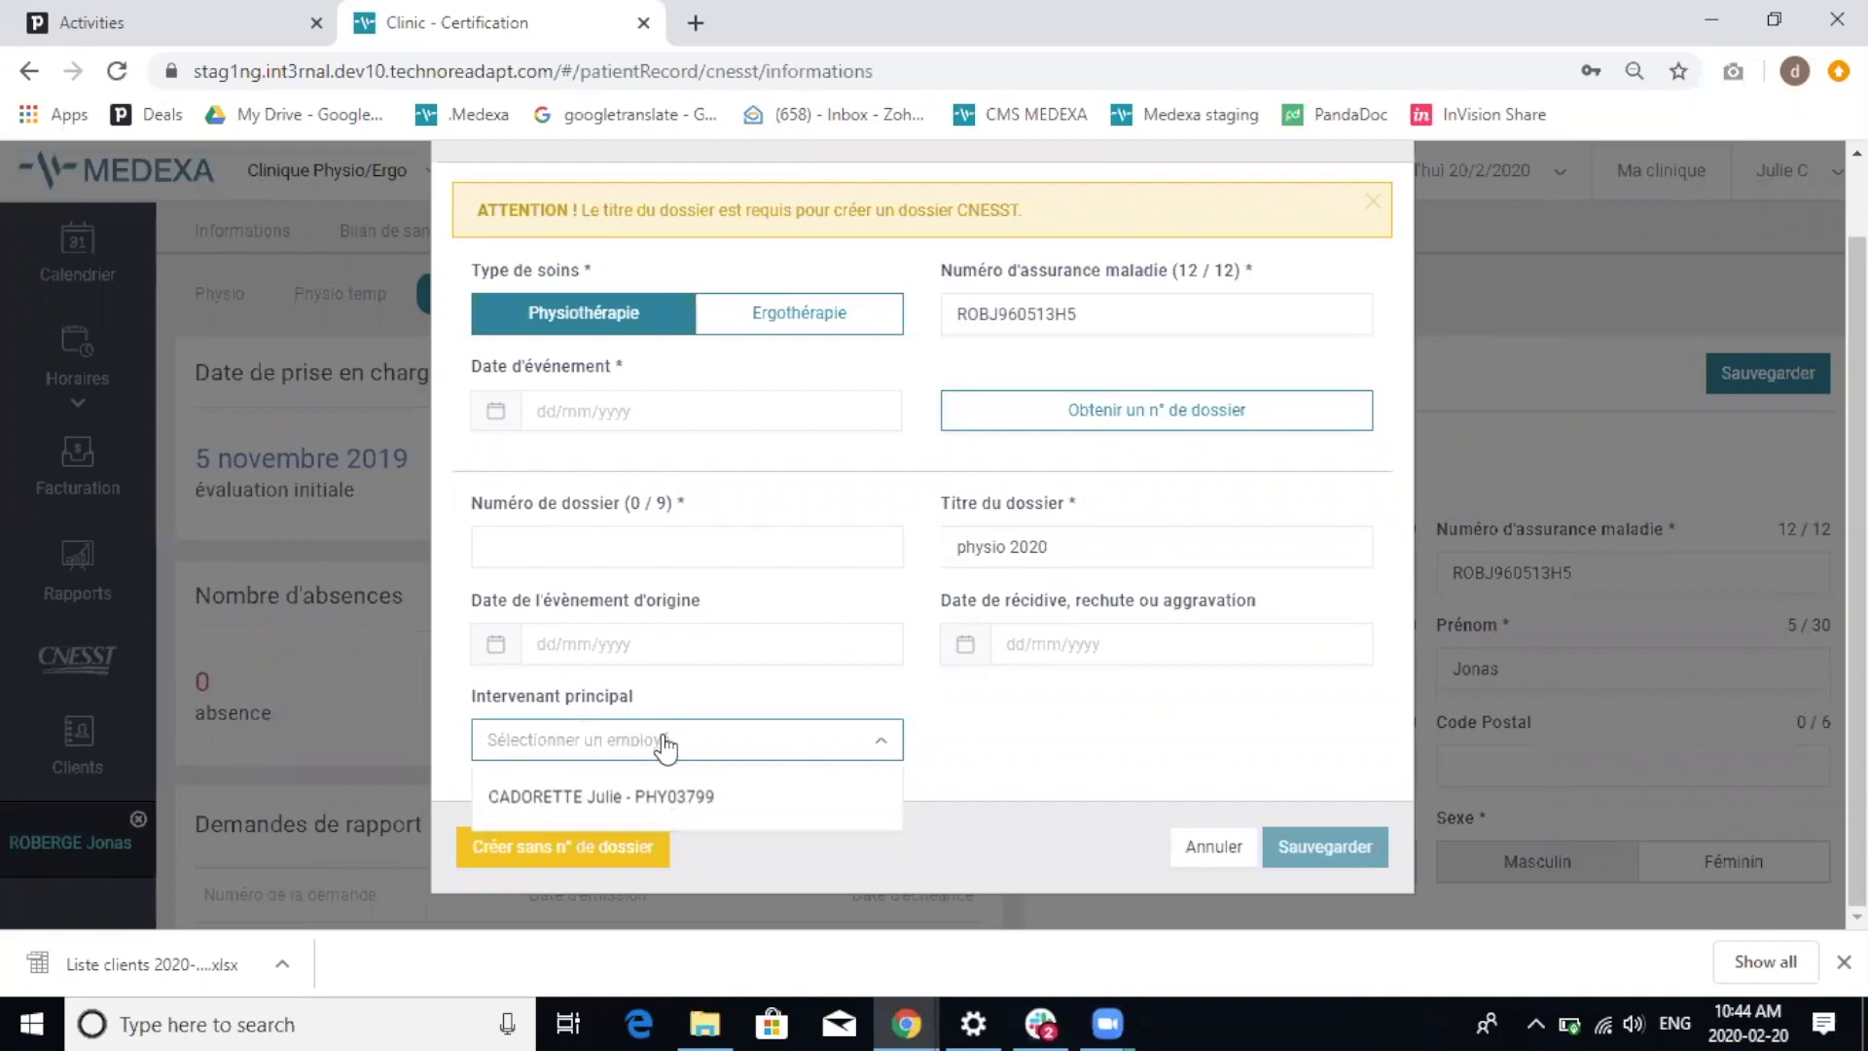
pyautogui.click(699, 796)
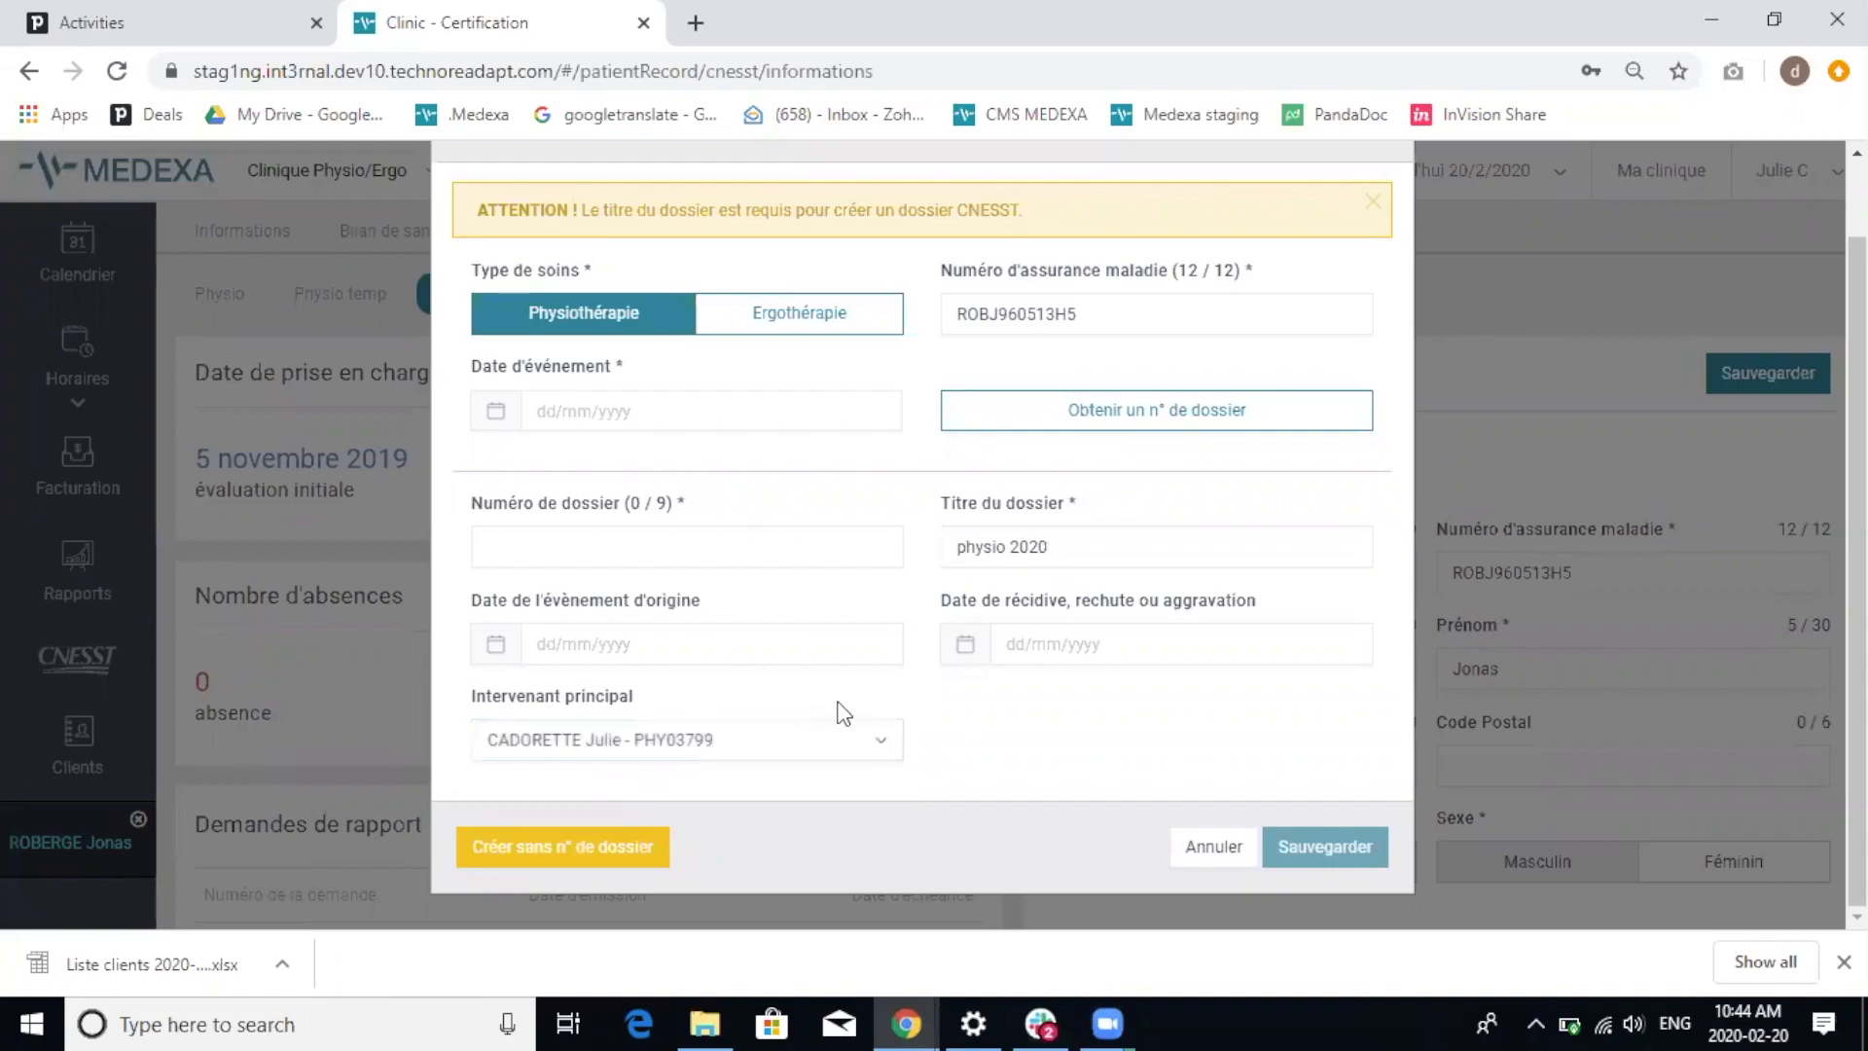
pyautogui.click(635, 747)
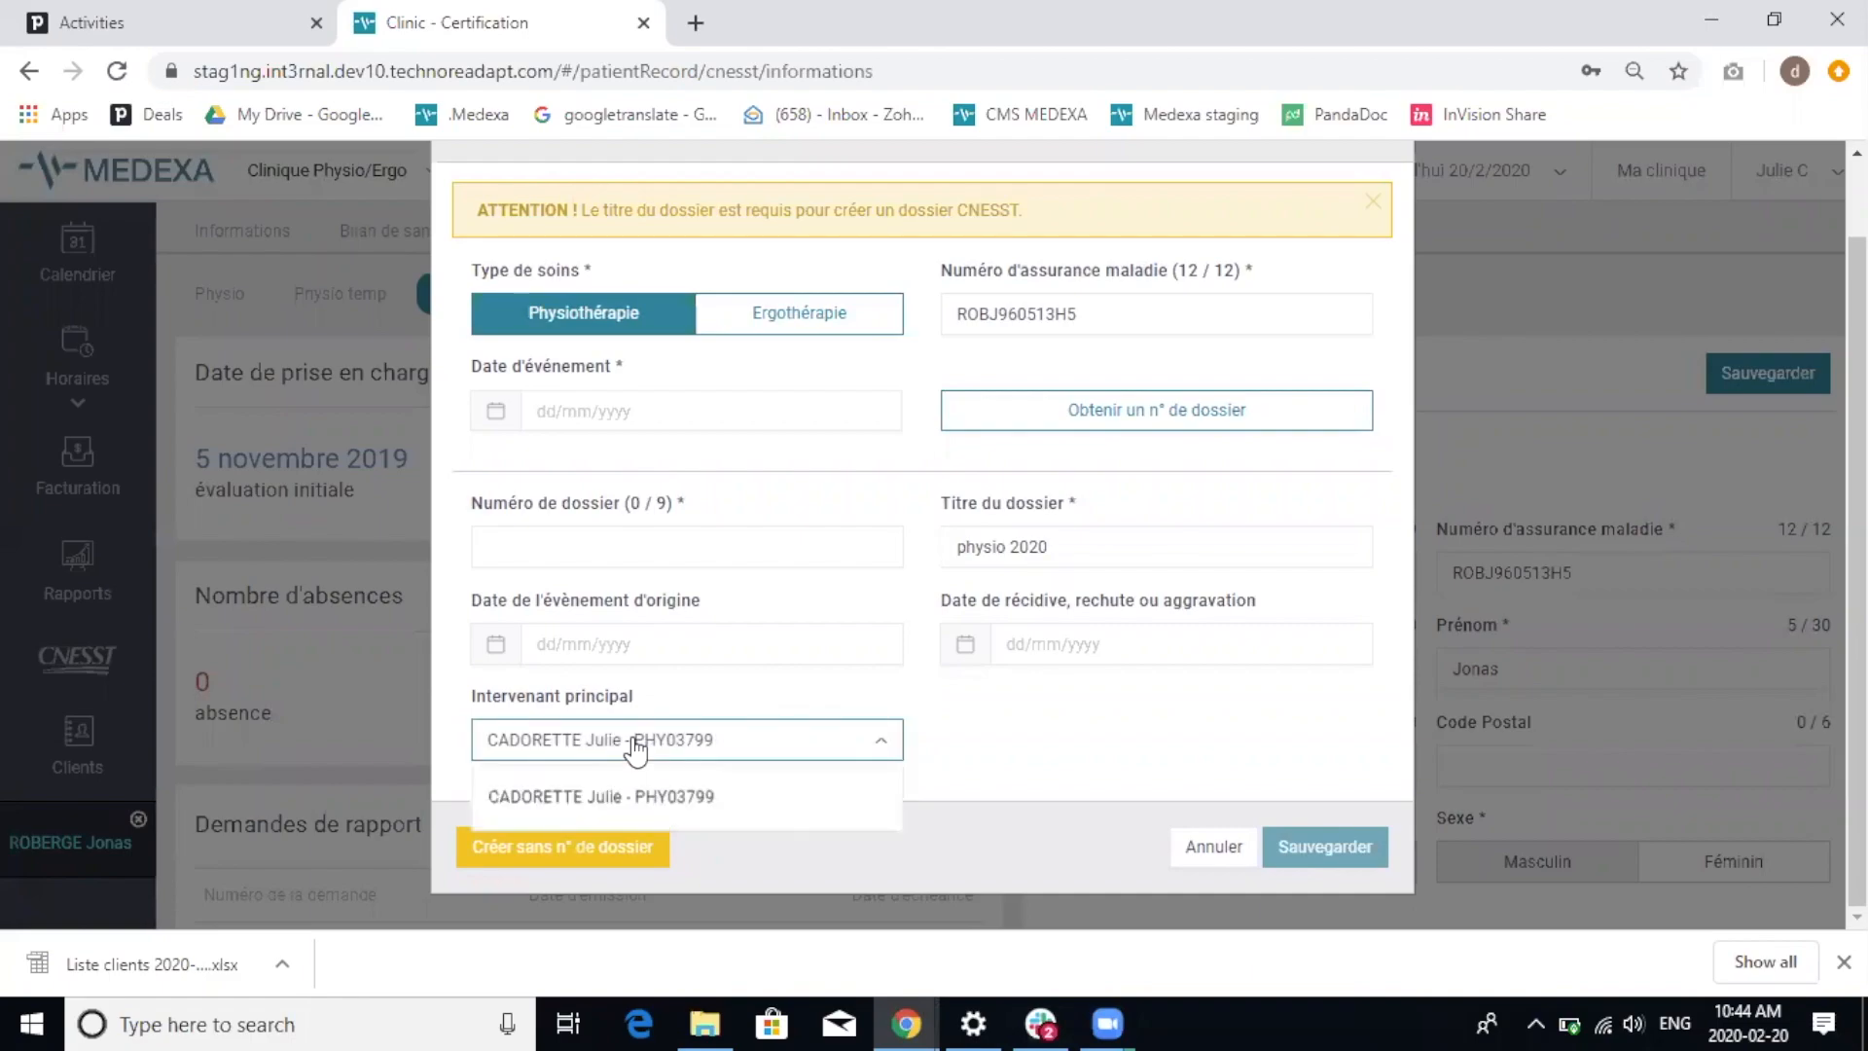
pyautogui.click(681, 696)
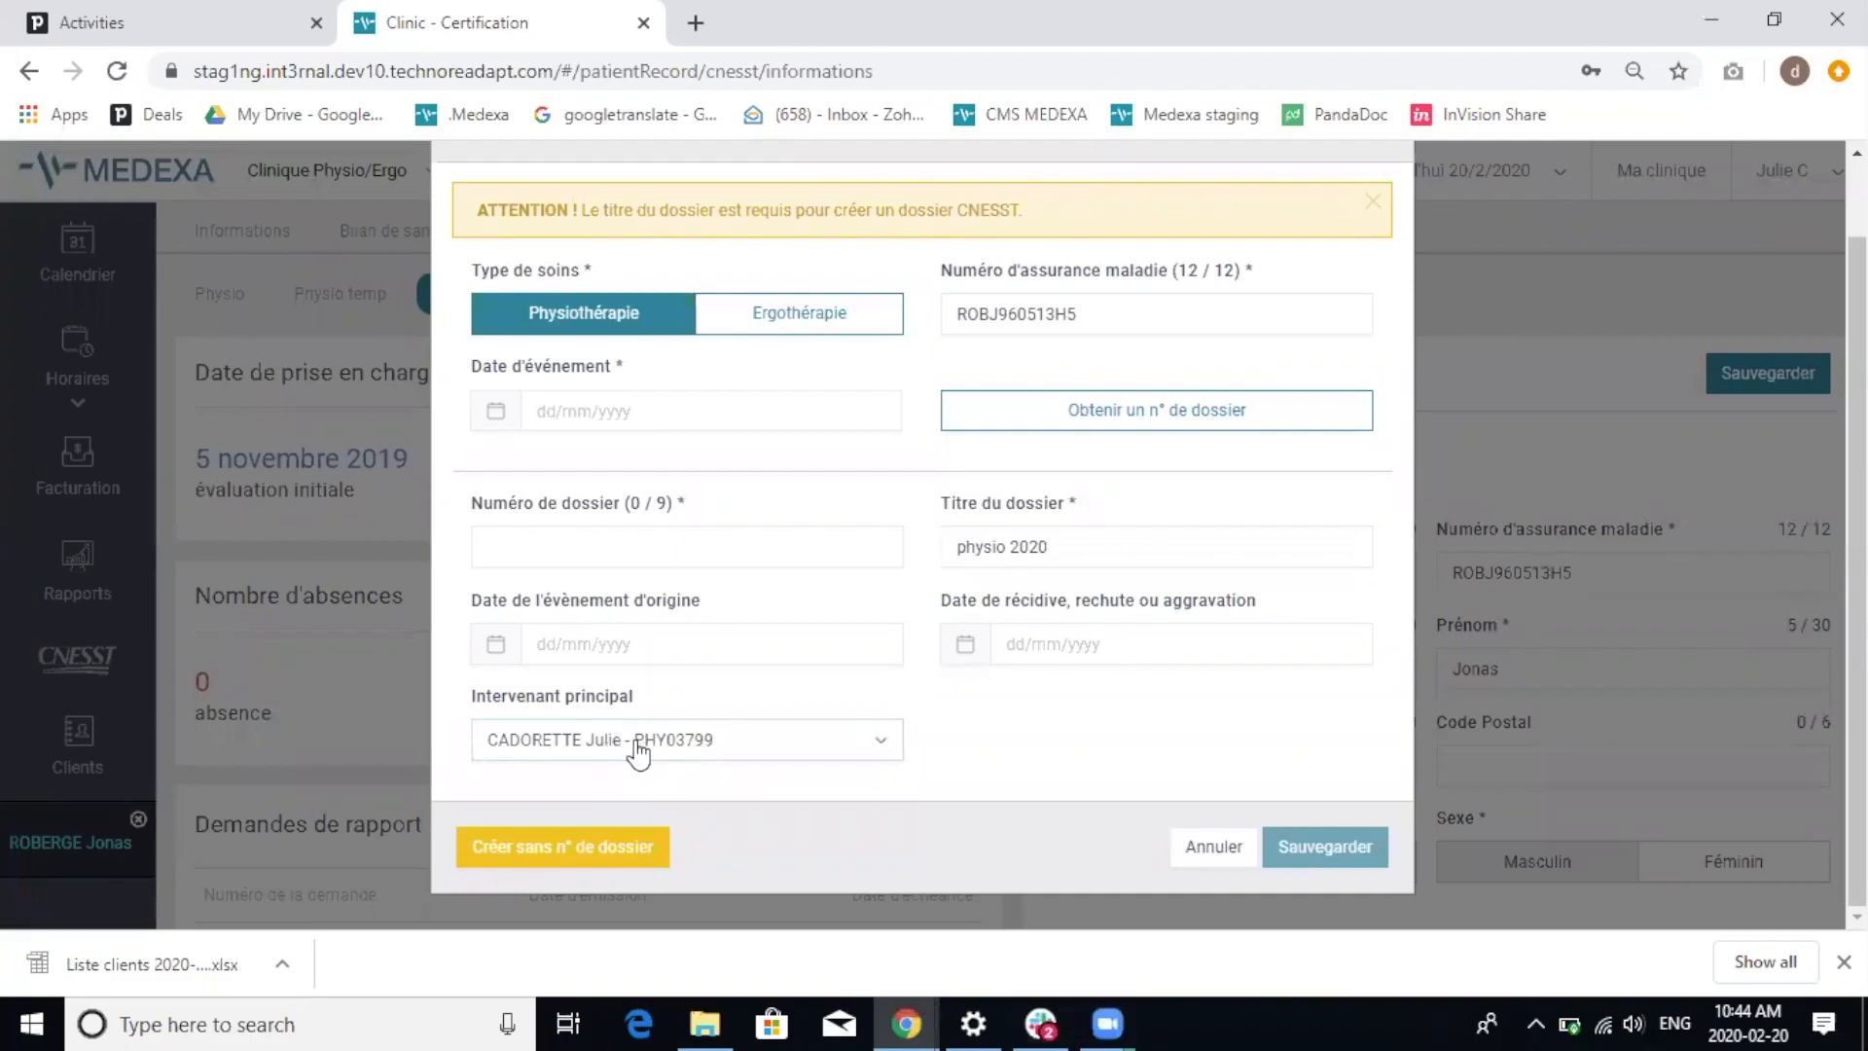
# - Set the event date to 10/01/2020 and create the CNESST file without a file number
pyautogui.click(618, 849)
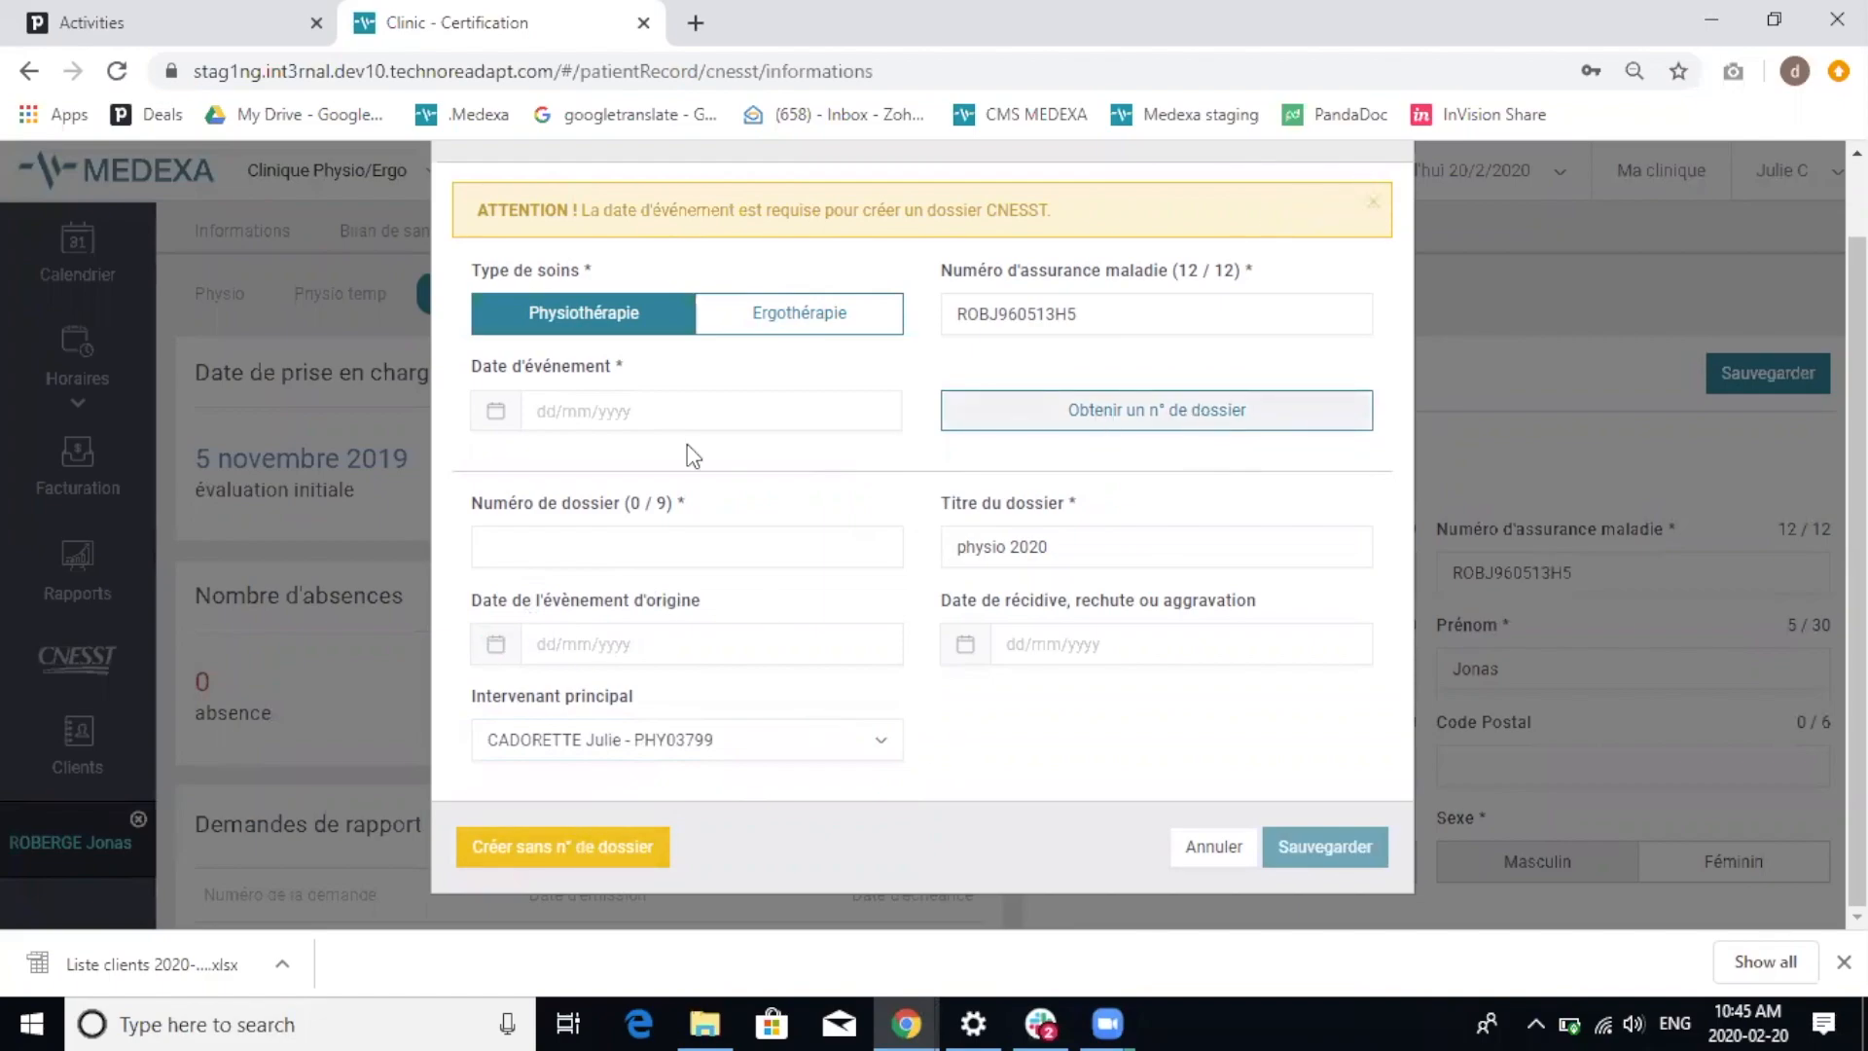
pyautogui.click(644, 412)
pyautogui.click(579, 467)
pyautogui.click(607, 842)
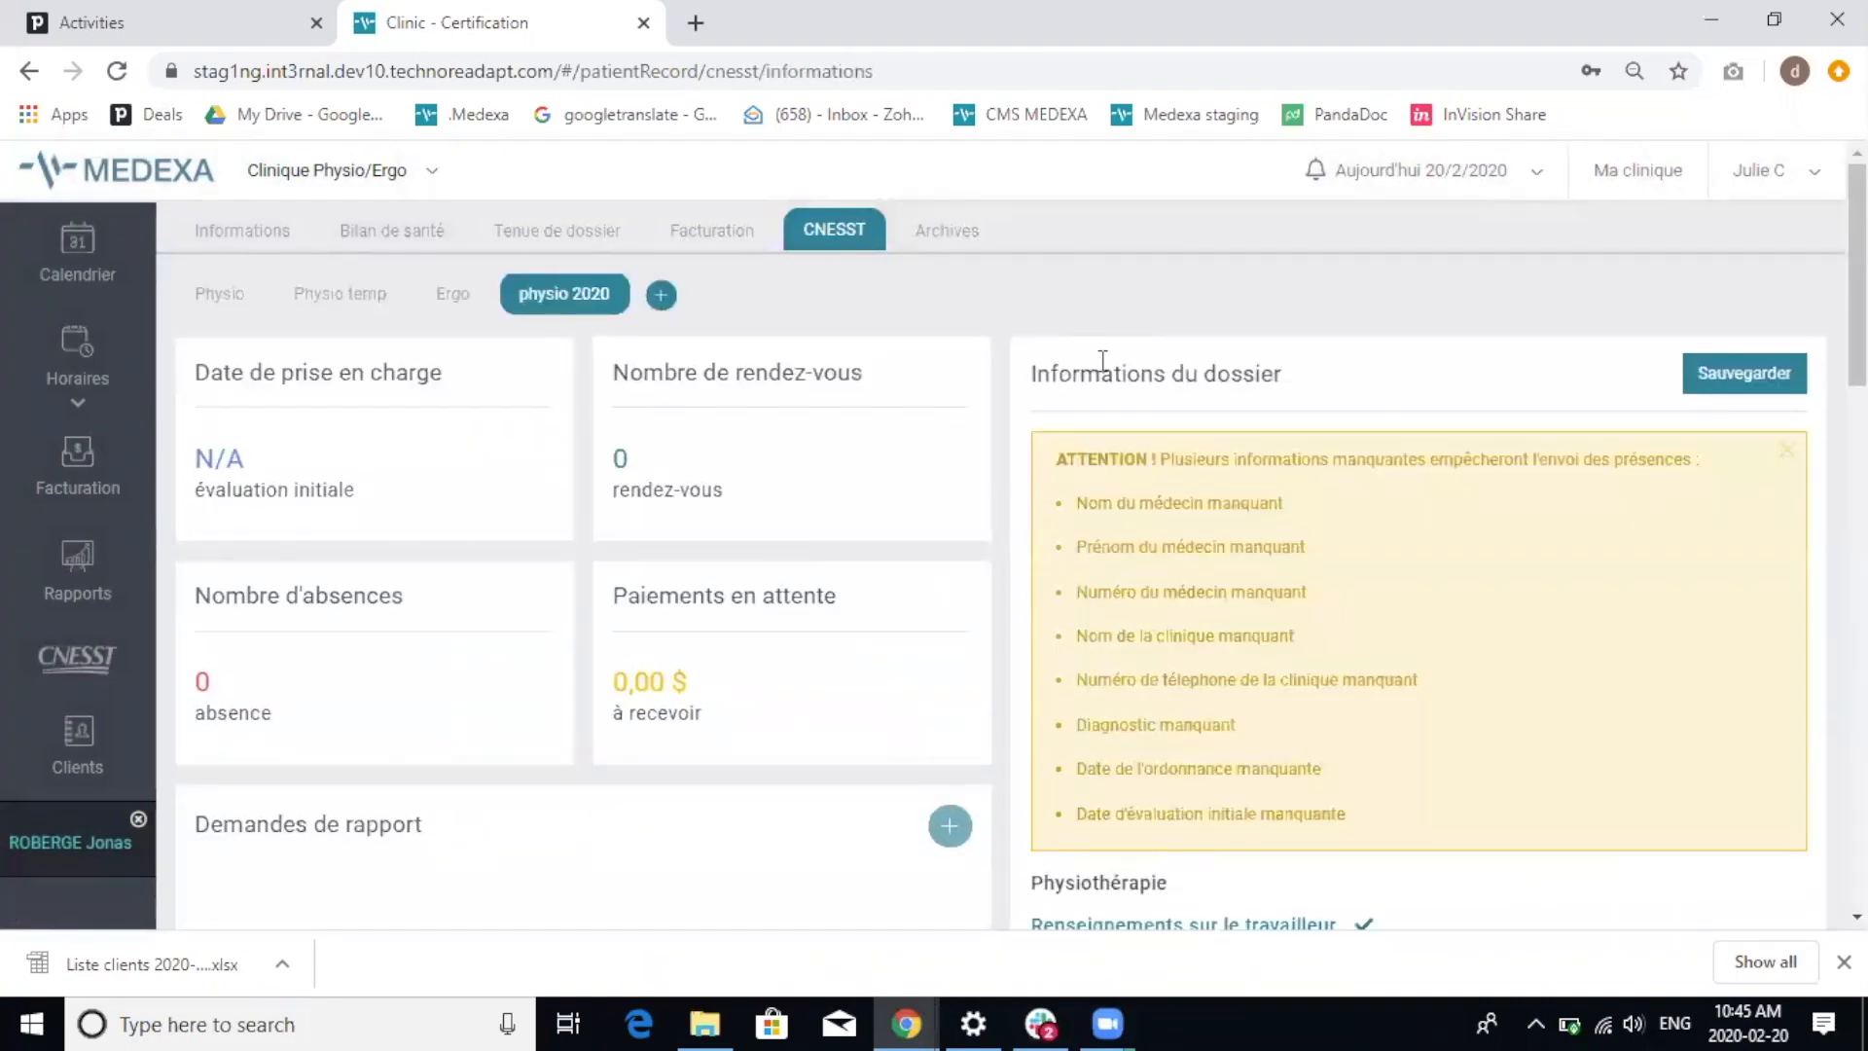
# - Examine the new file's worker, event, physician and prescription sections and its list of missing information
pyautogui.scroll(-7, 1856, 292)
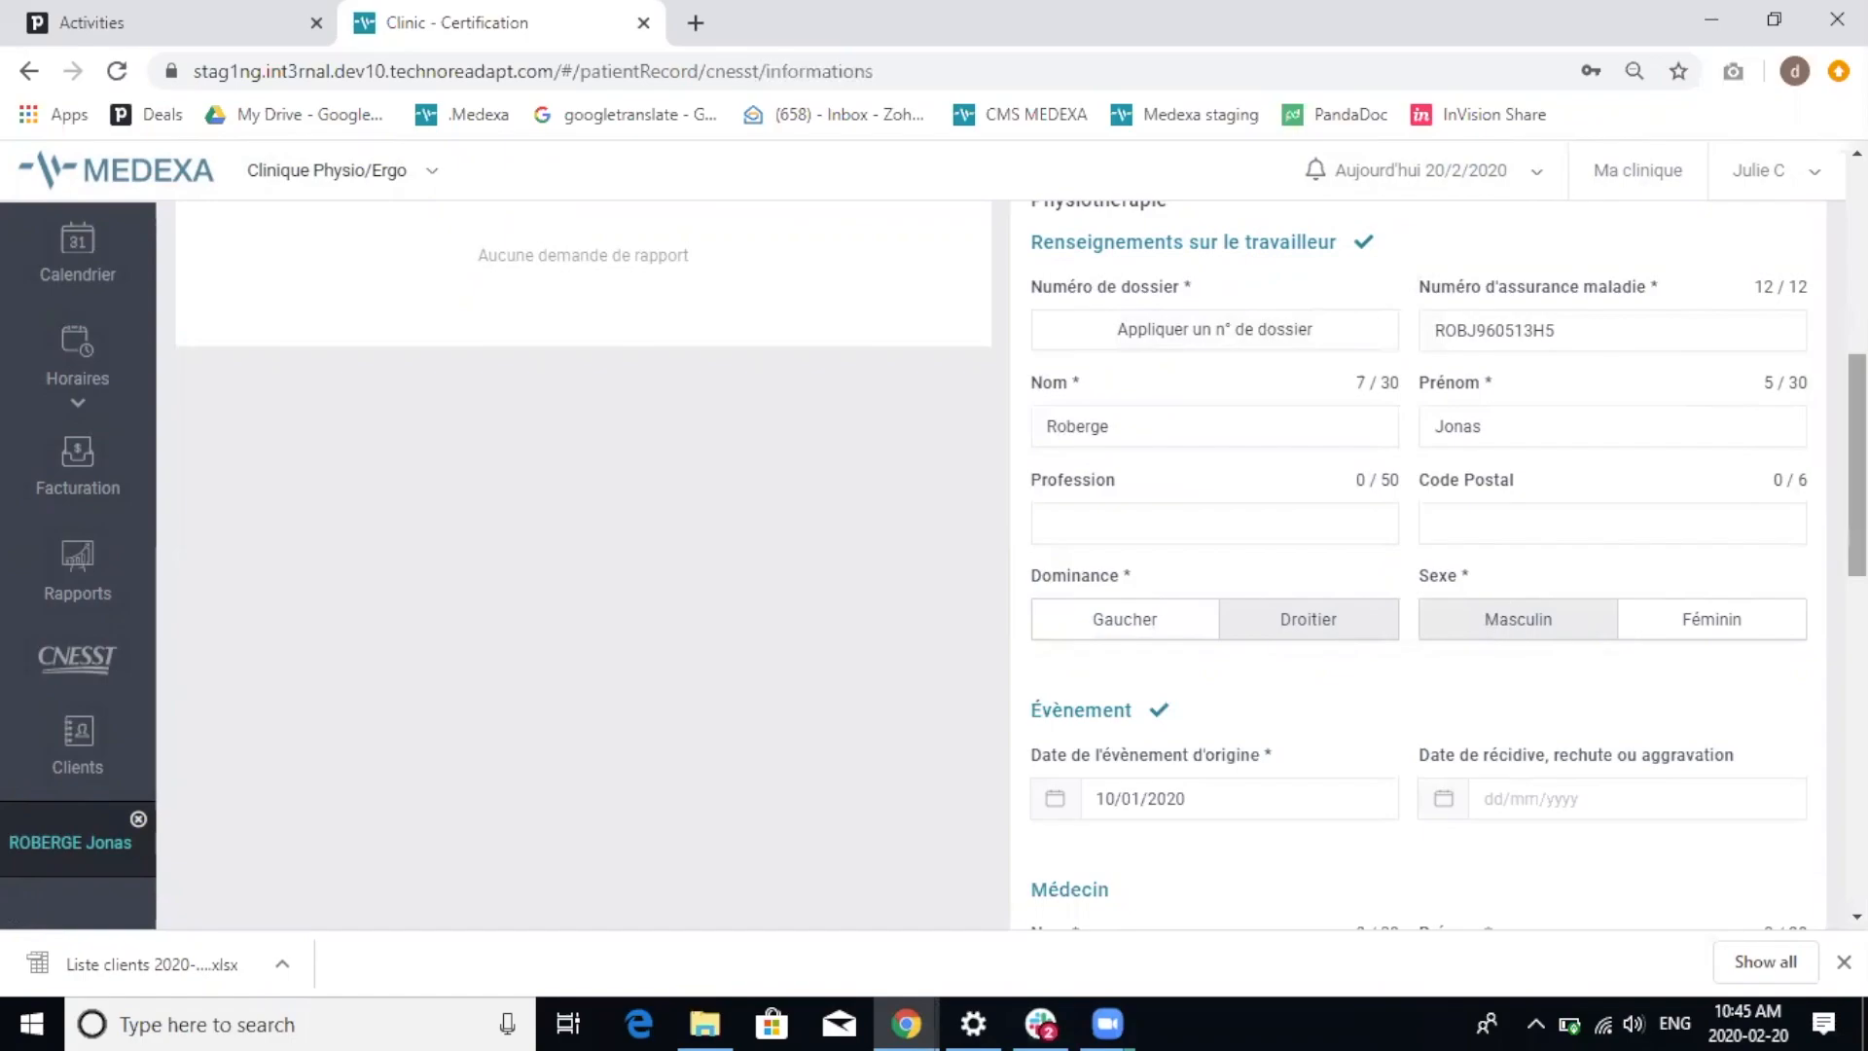
pyautogui.scroll(-4, 1362, 564)
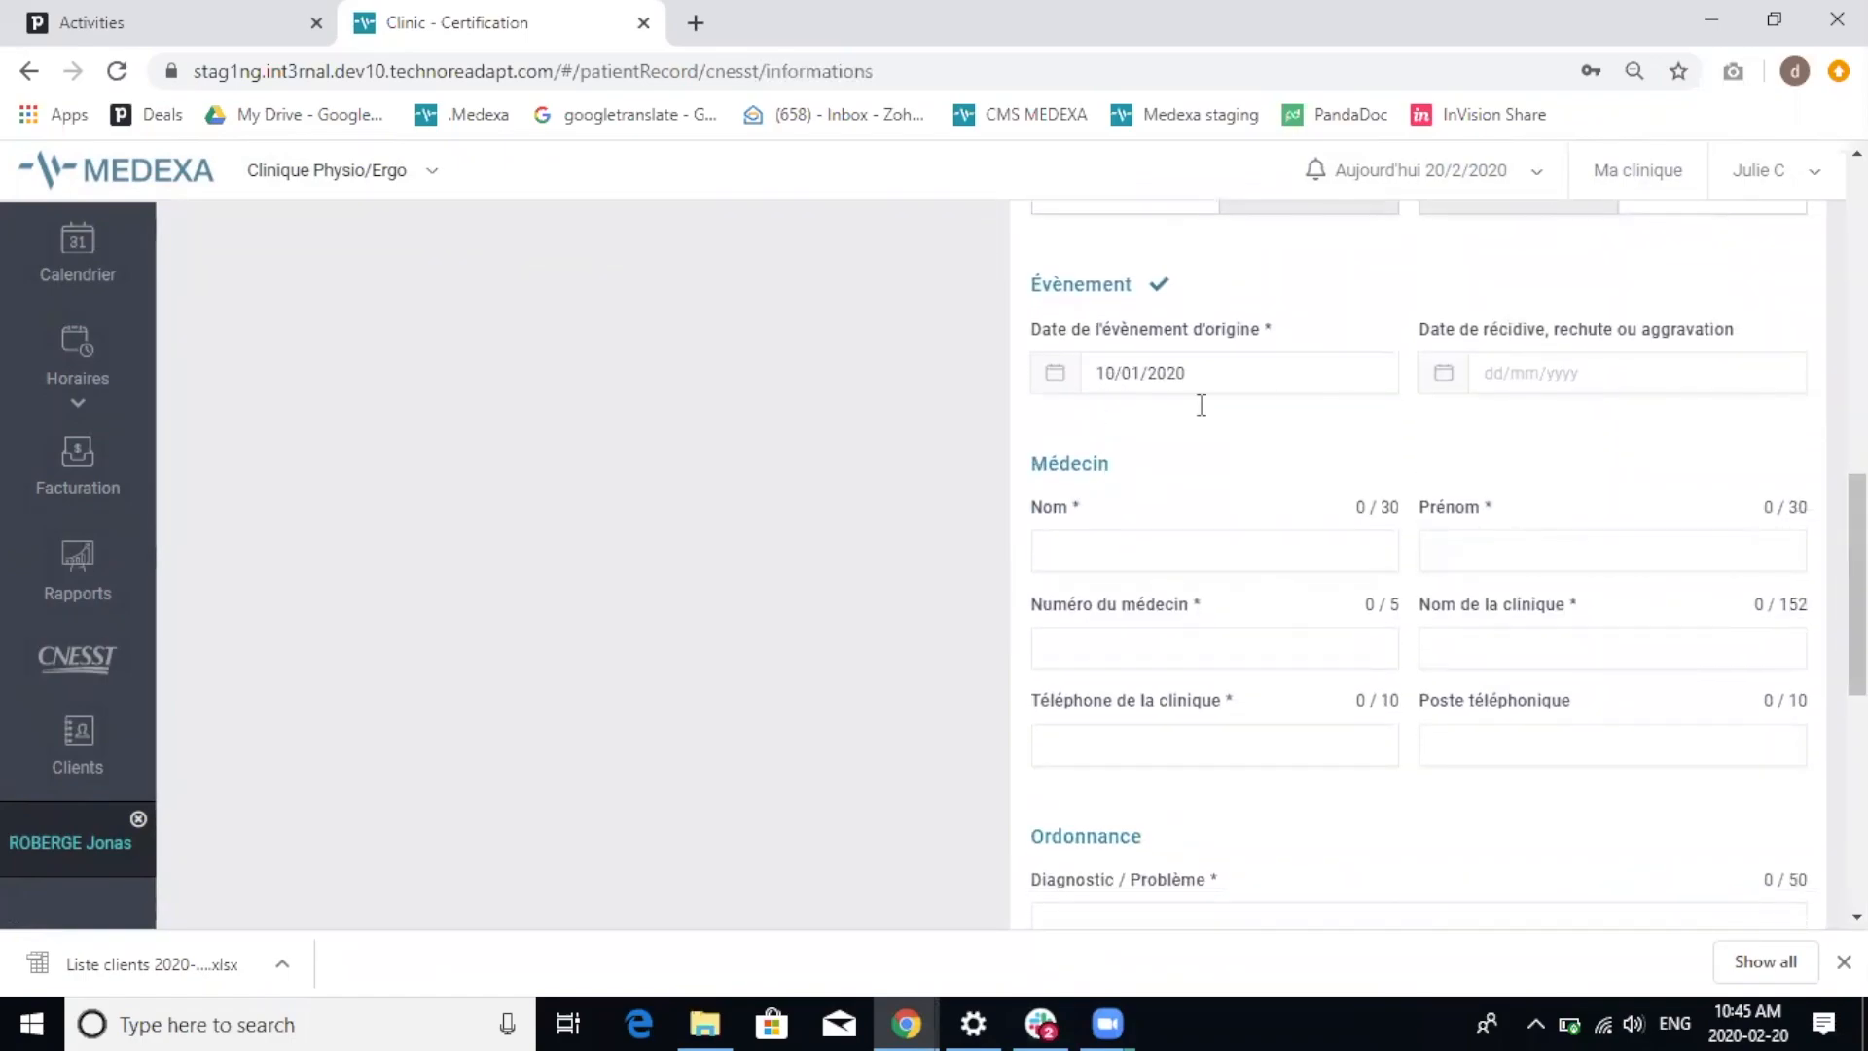
pyautogui.moveTo(1857, 613); pyautogui.dragTo(1811, 278)
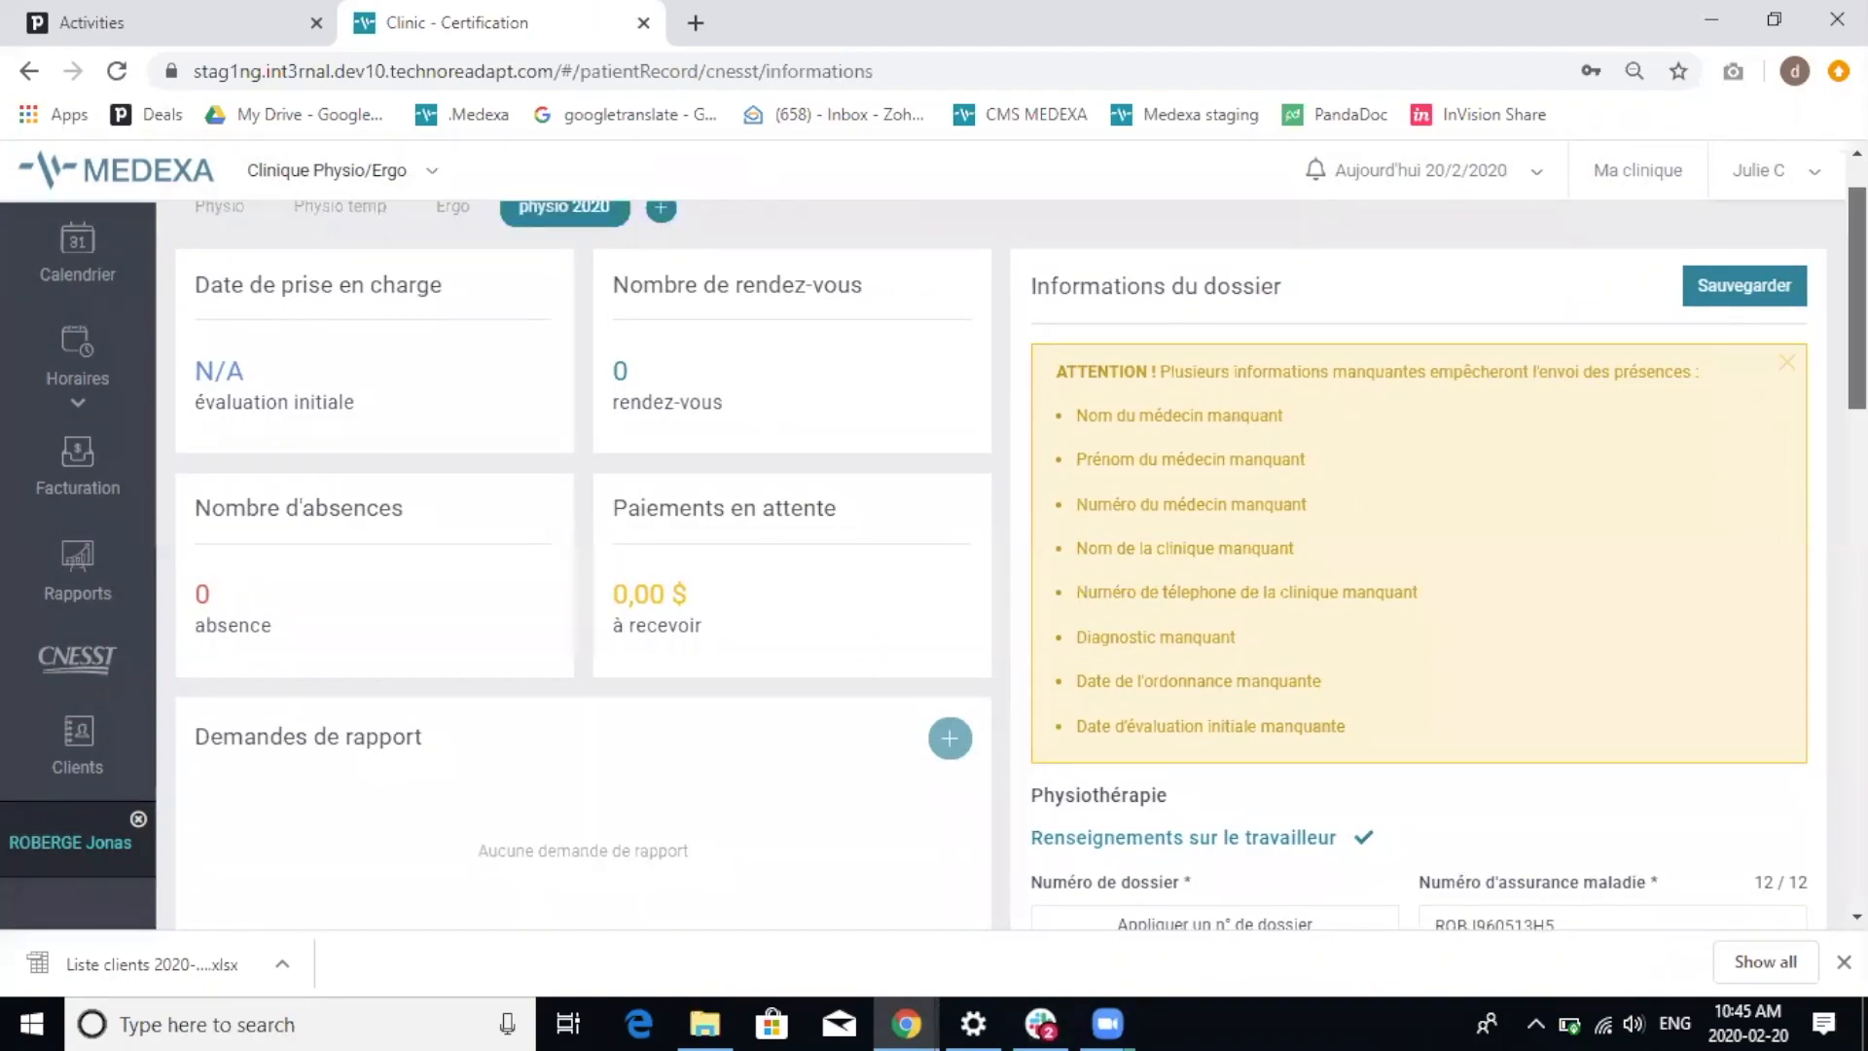
# - Review the new physio 2020 file's worker information and open the clinic-wide CNESST dashboard (Tableau de bord)
pyautogui.scroll(-1, 1011, 565)
pyautogui.scroll(-4, 1012, 565)
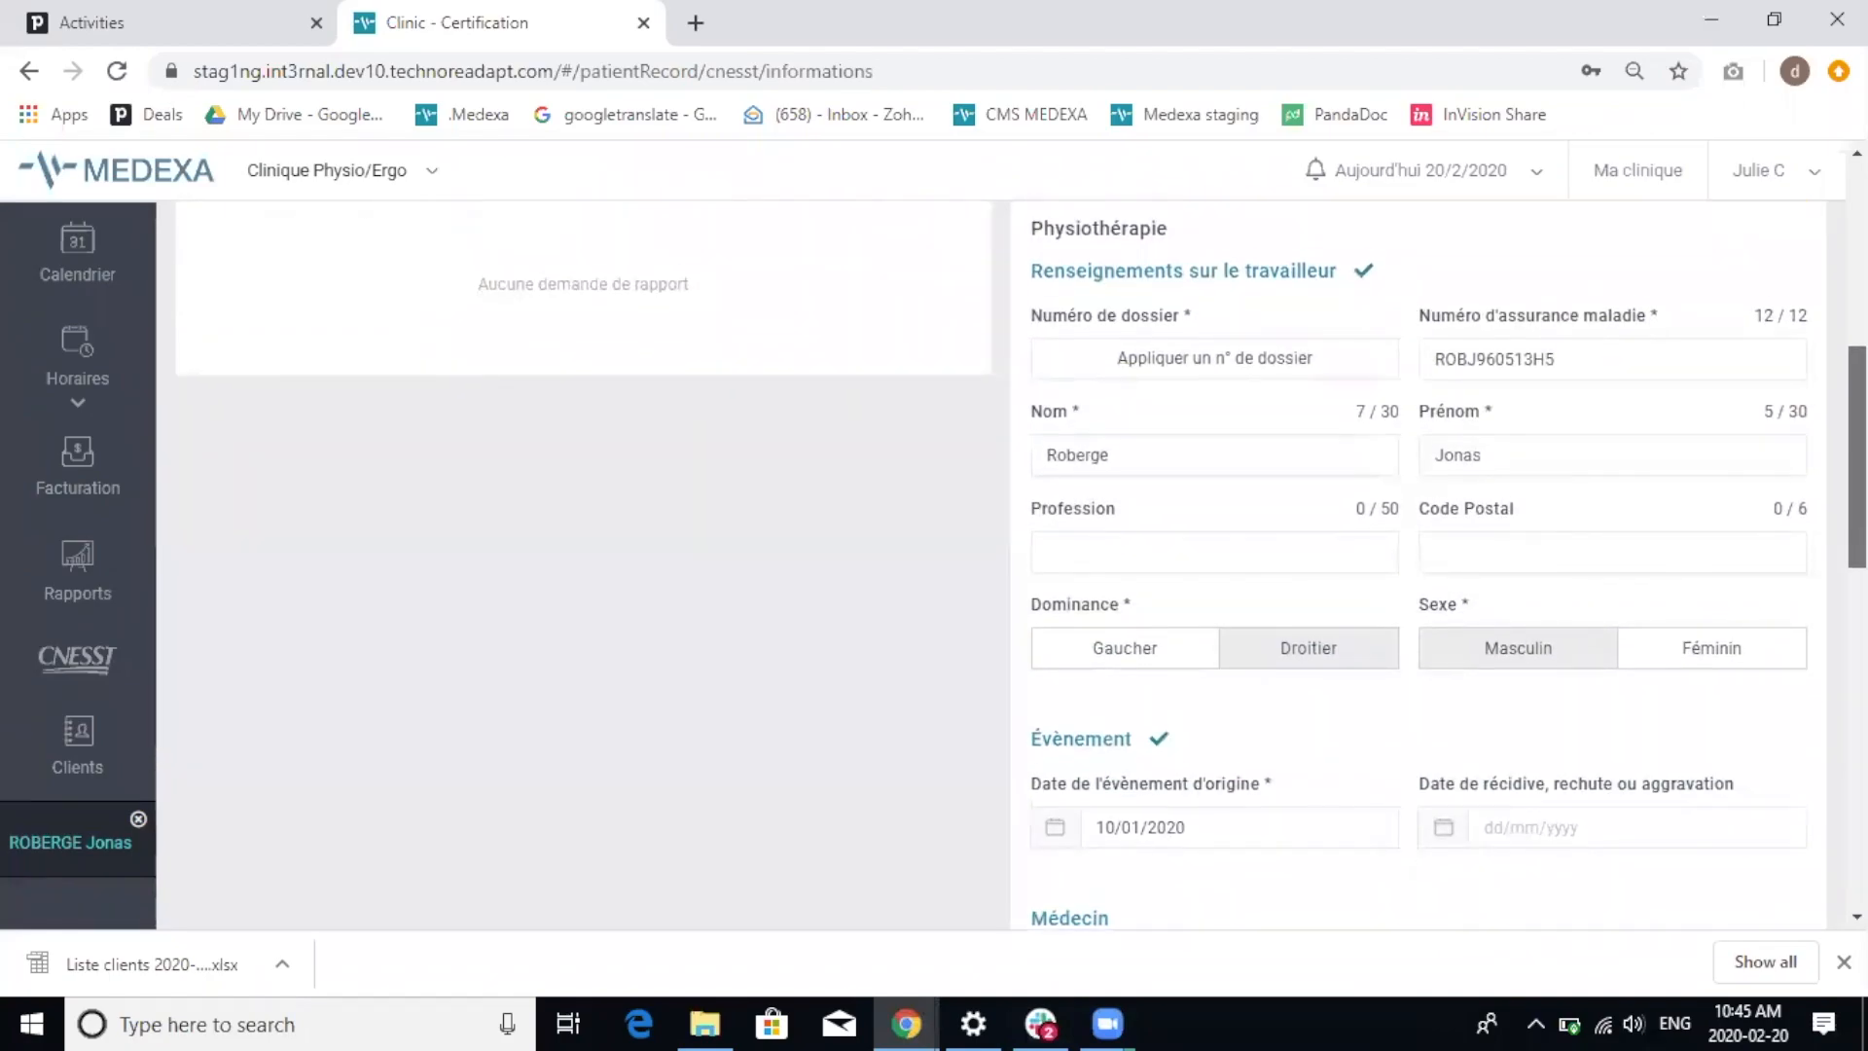
pyautogui.scroll(6, 728, 506)
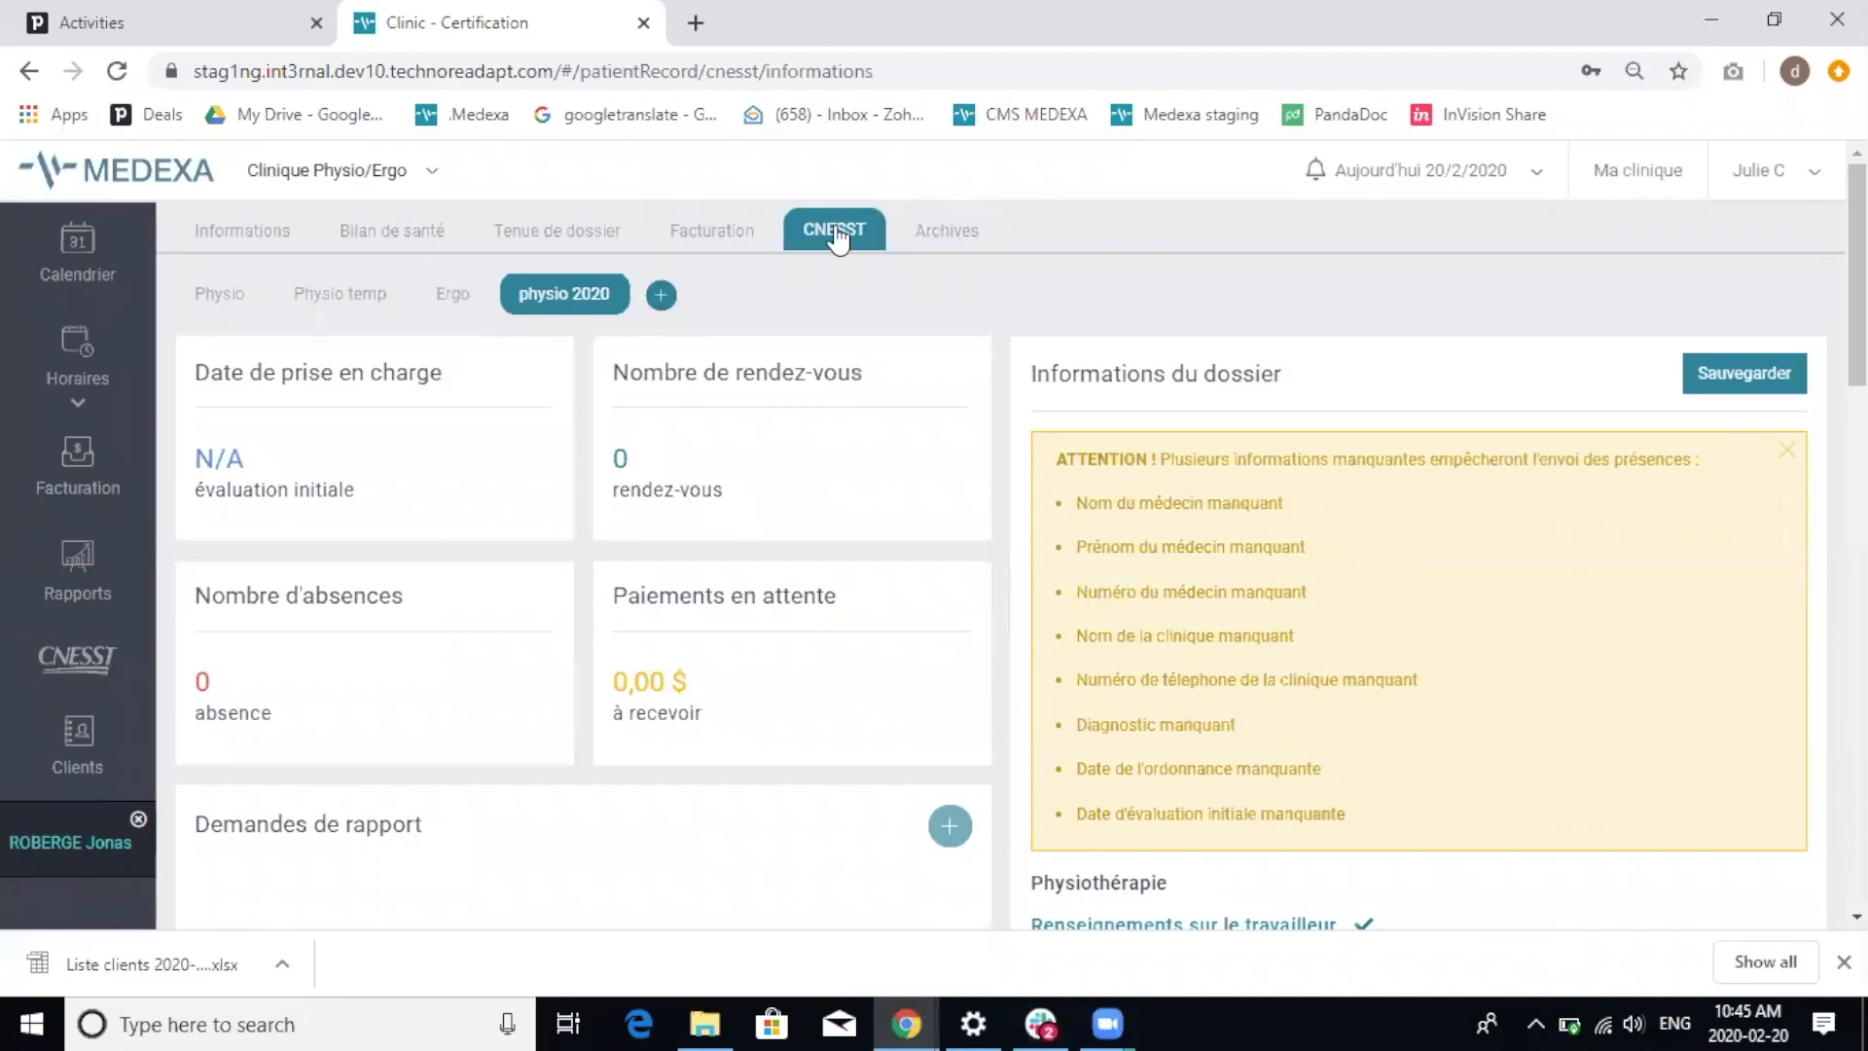
pyautogui.click(122, 664)
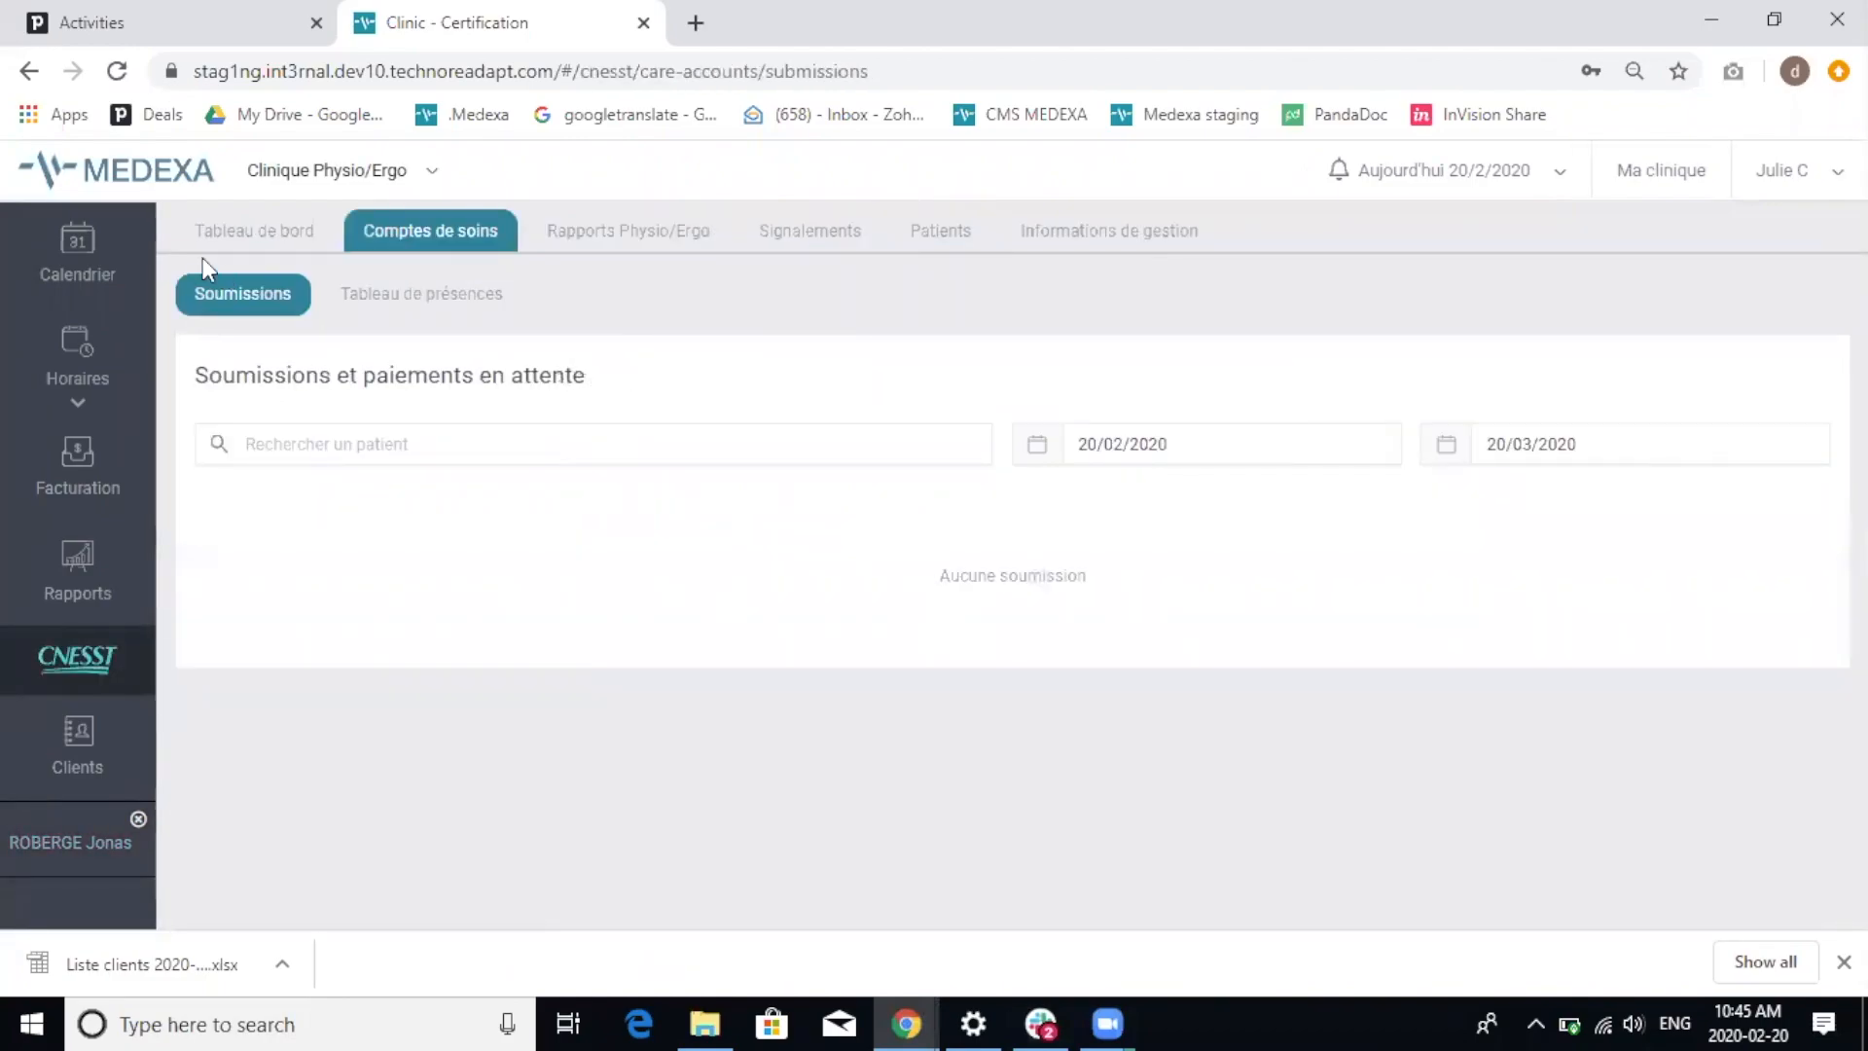
pyautogui.click(277, 234)
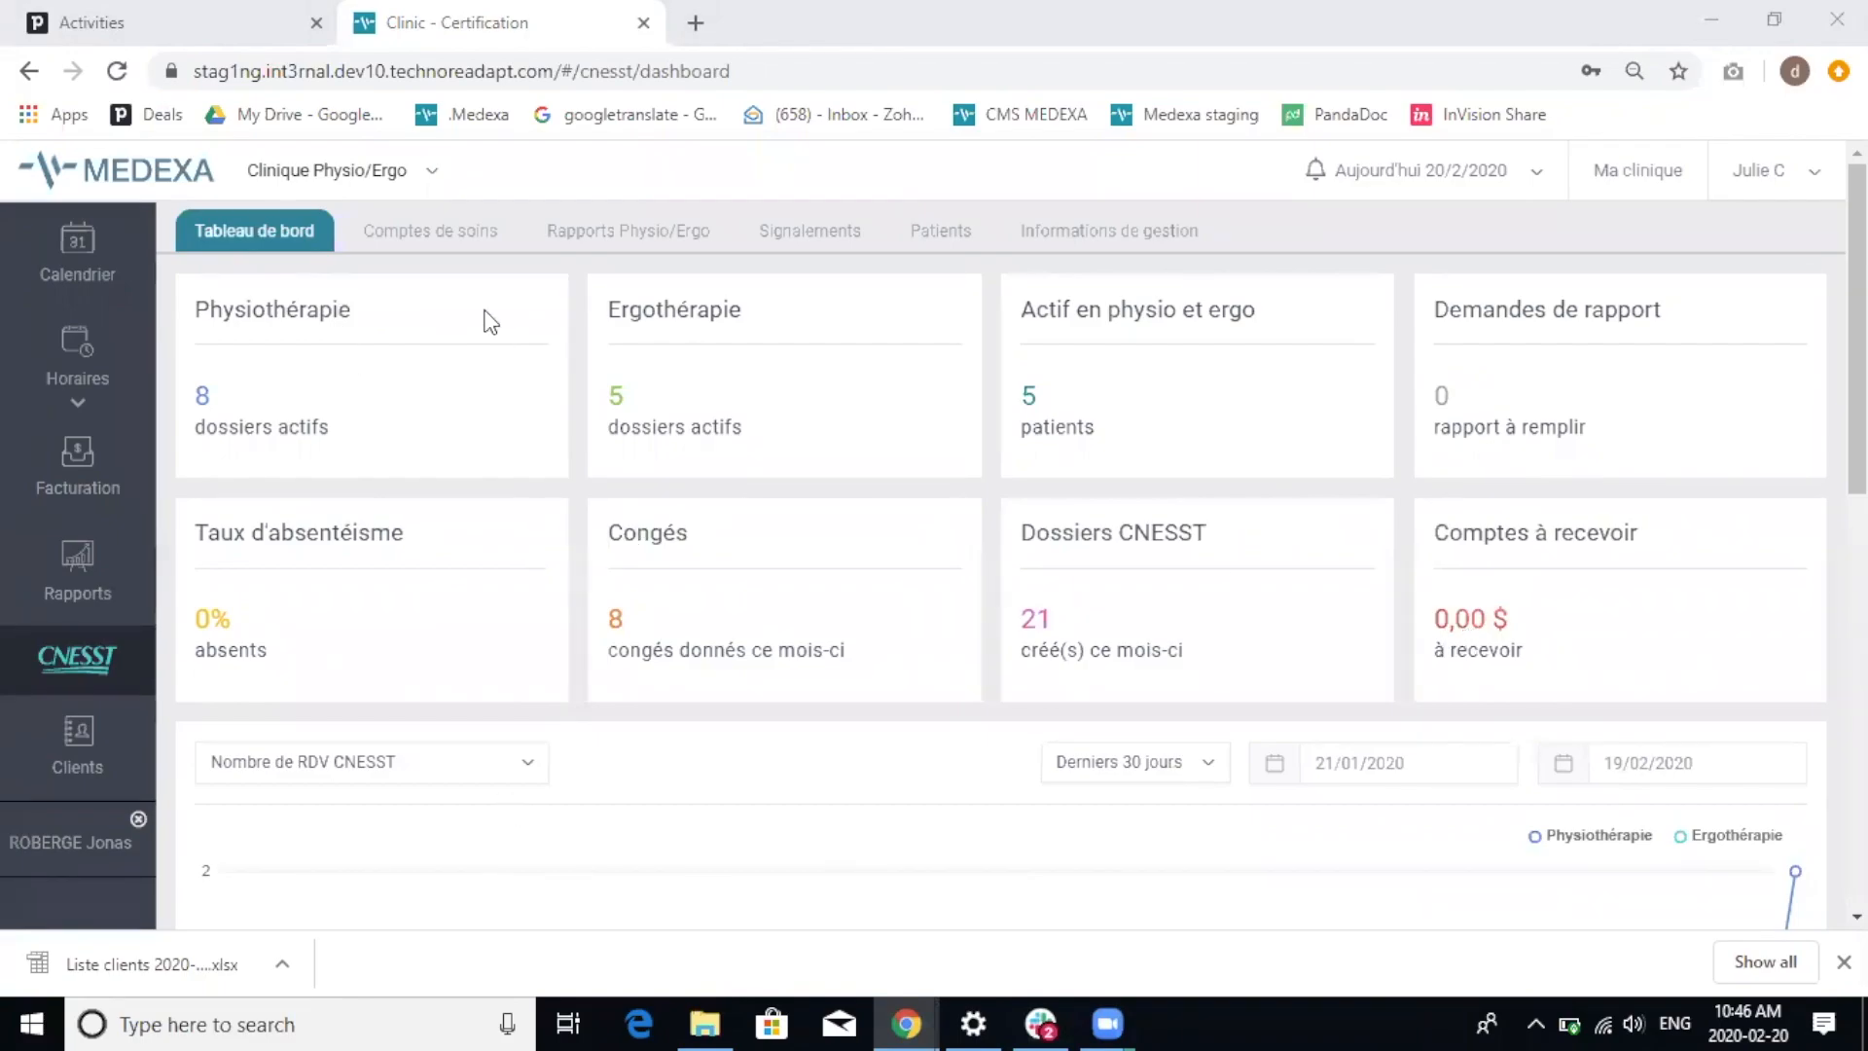
# - View the attendance board under Comptes de soins and preview the summary of attendances to submit, without submitting it
pyautogui.click(431, 247)
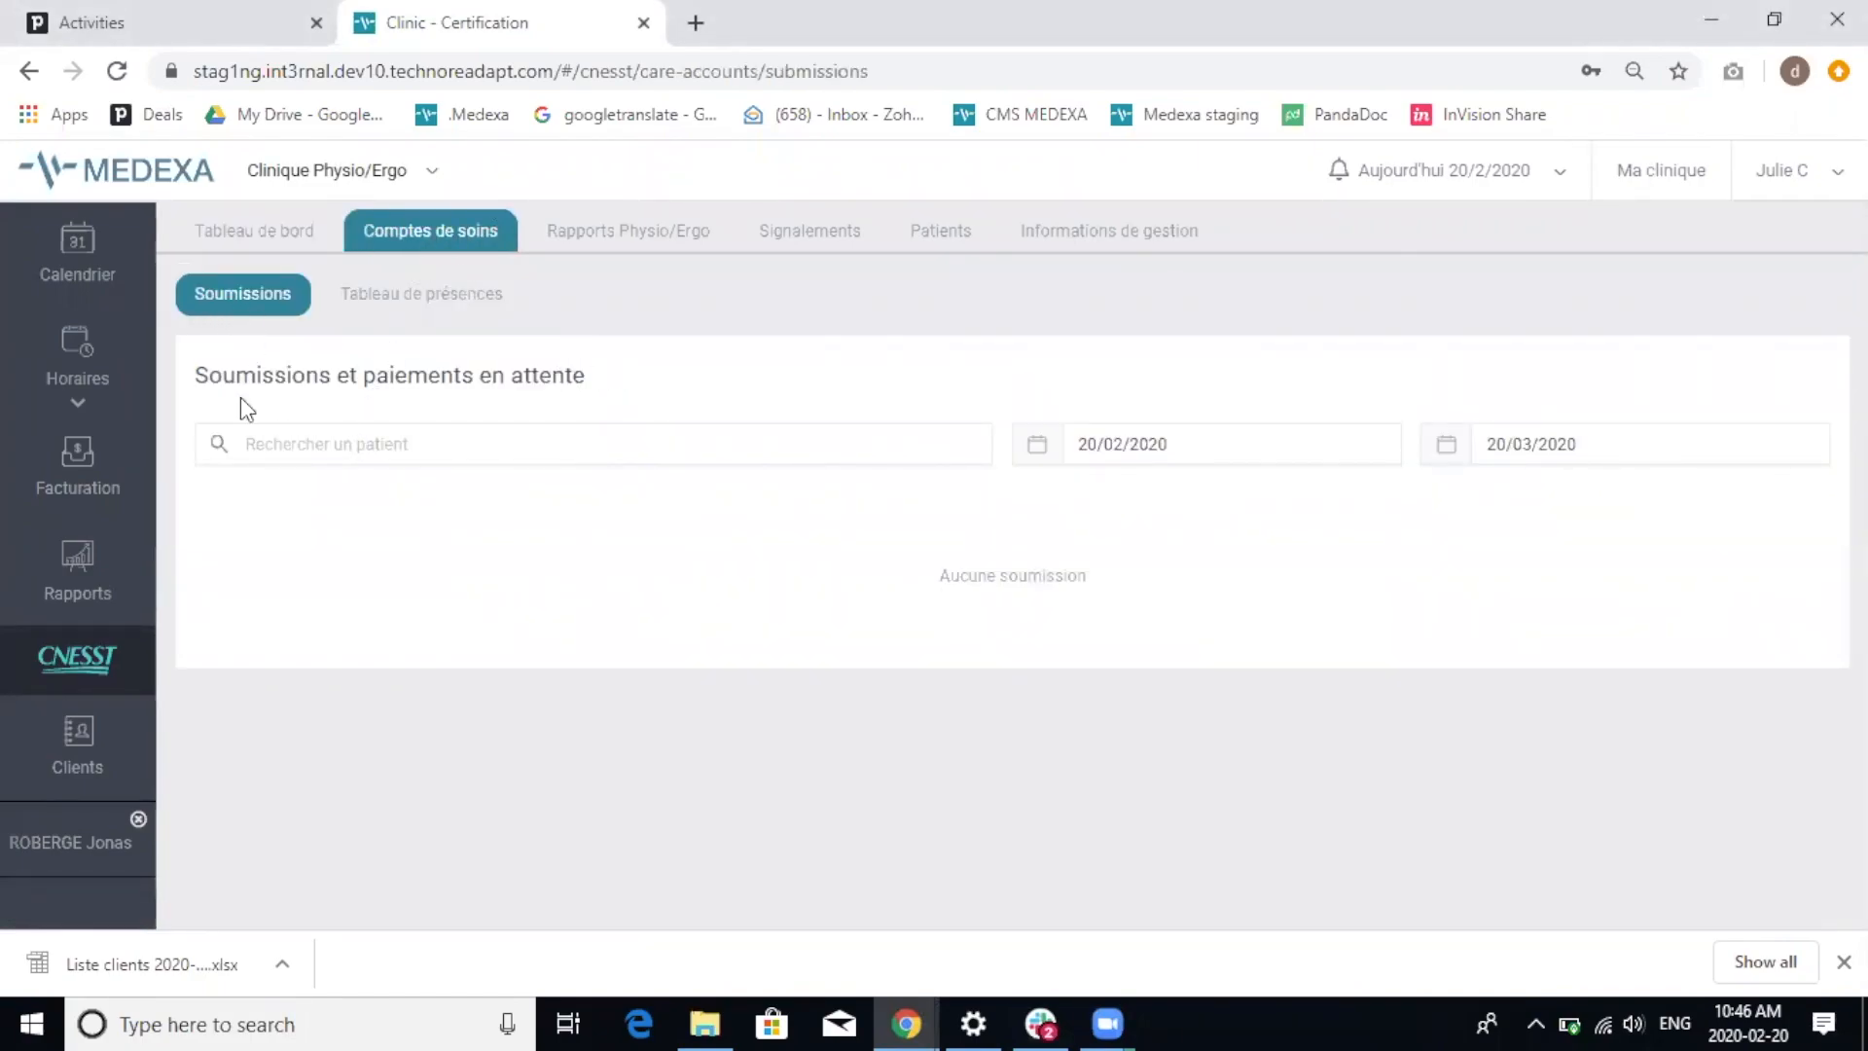
pyautogui.click(425, 308)
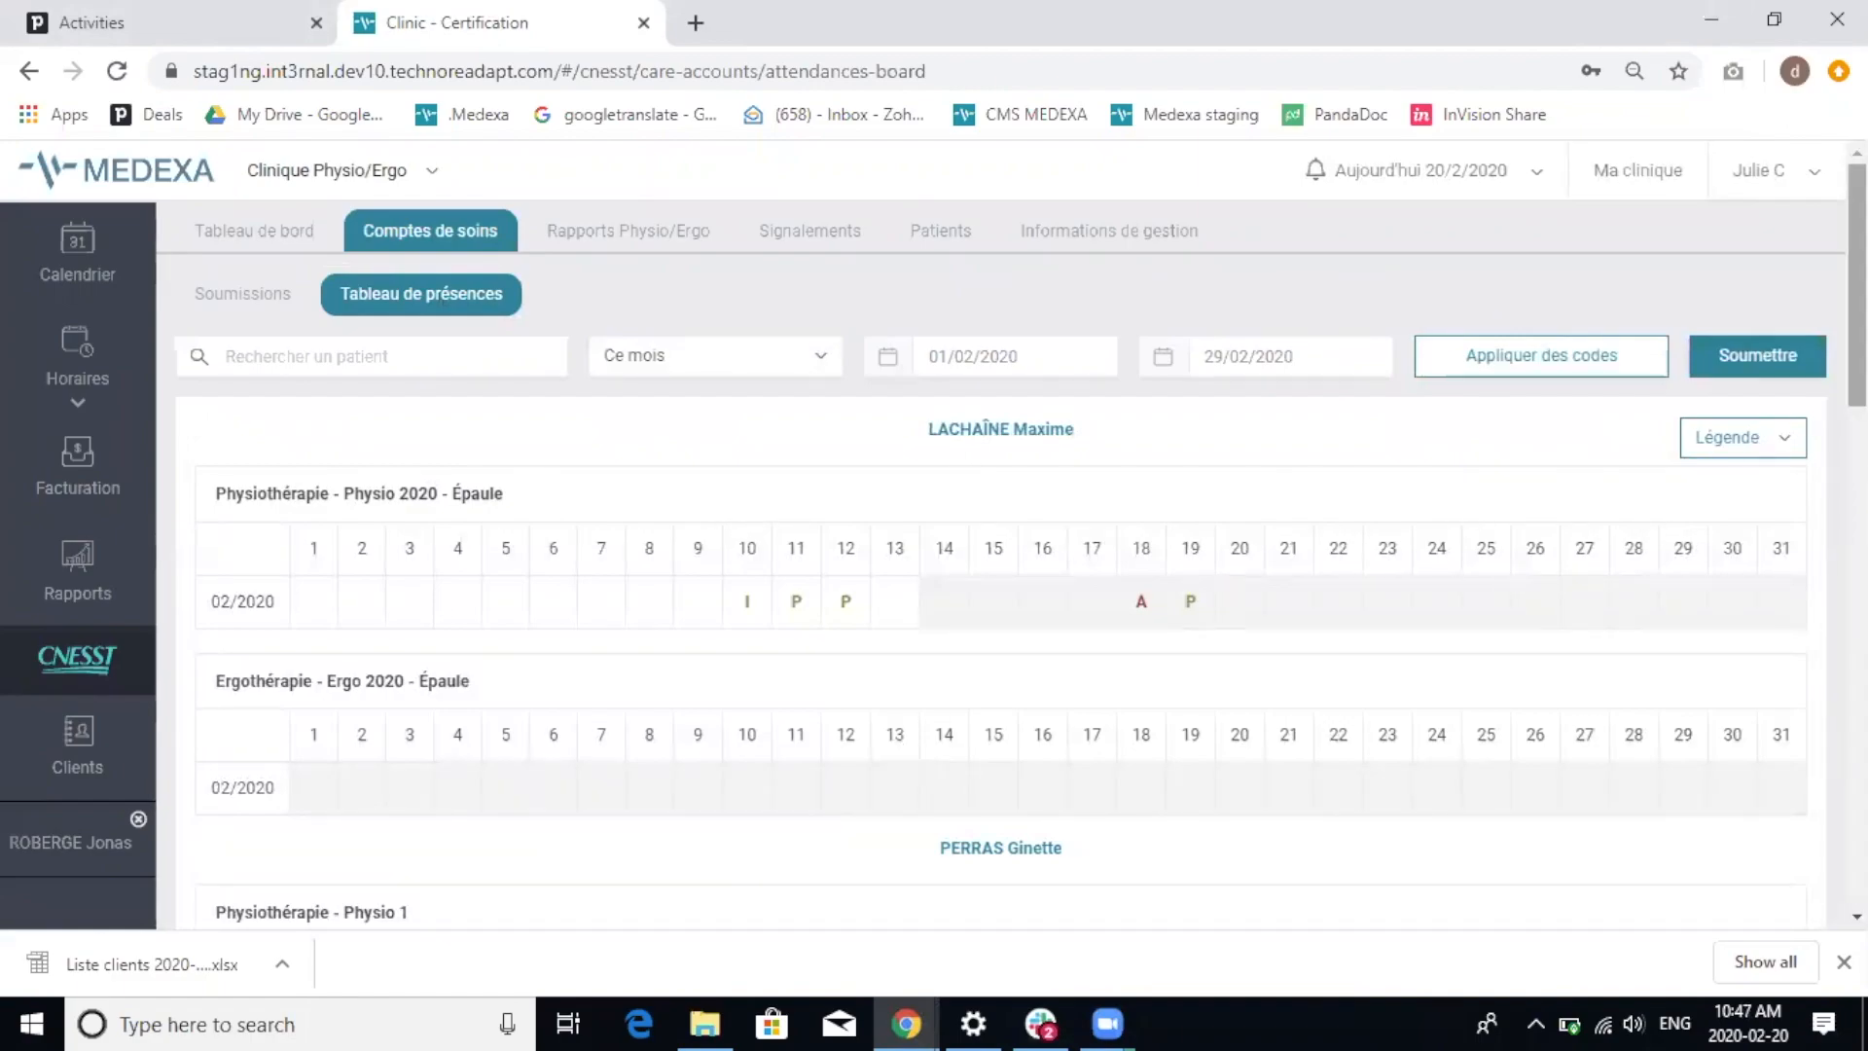
pyautogui.scroll(-1, 1000, 564)
pyautogui.moveTo(1857, 494); pyautogui.dragTo(1858, 282)
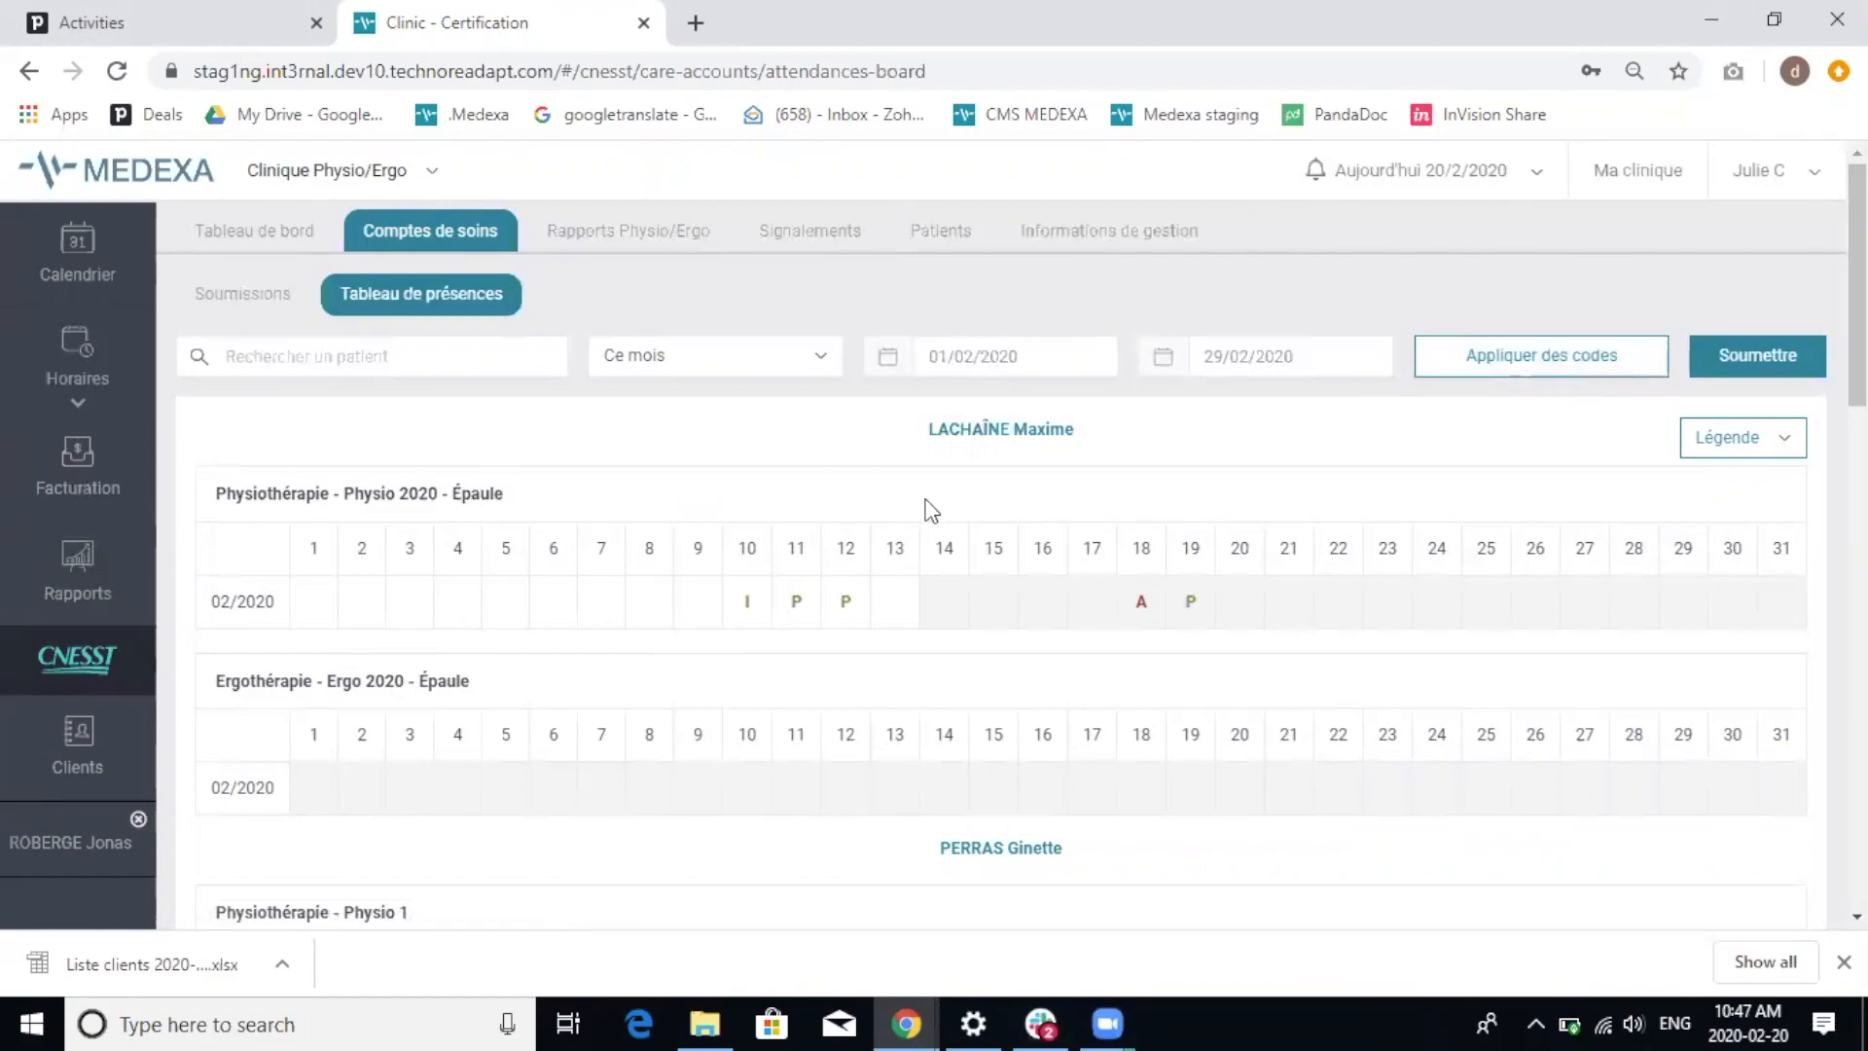
pyautogui.click(1765, 356)
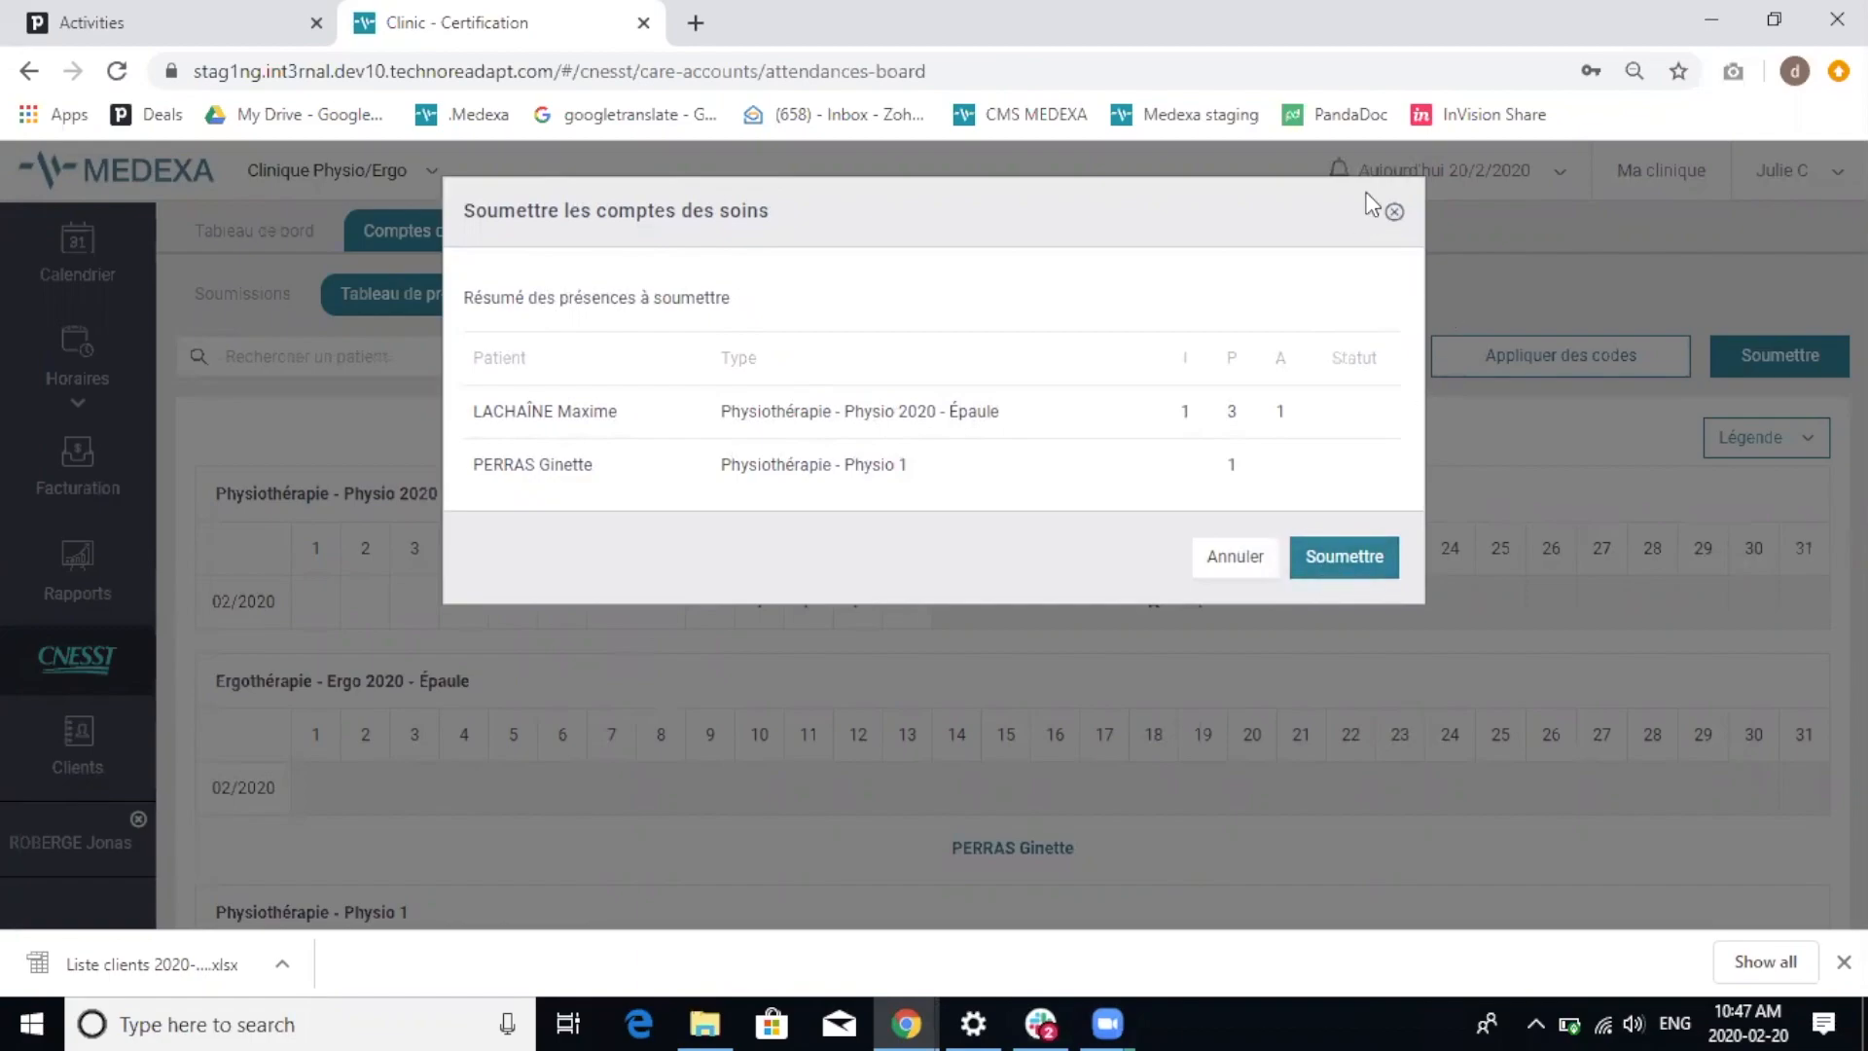
pyautogui.click(1394, 211)
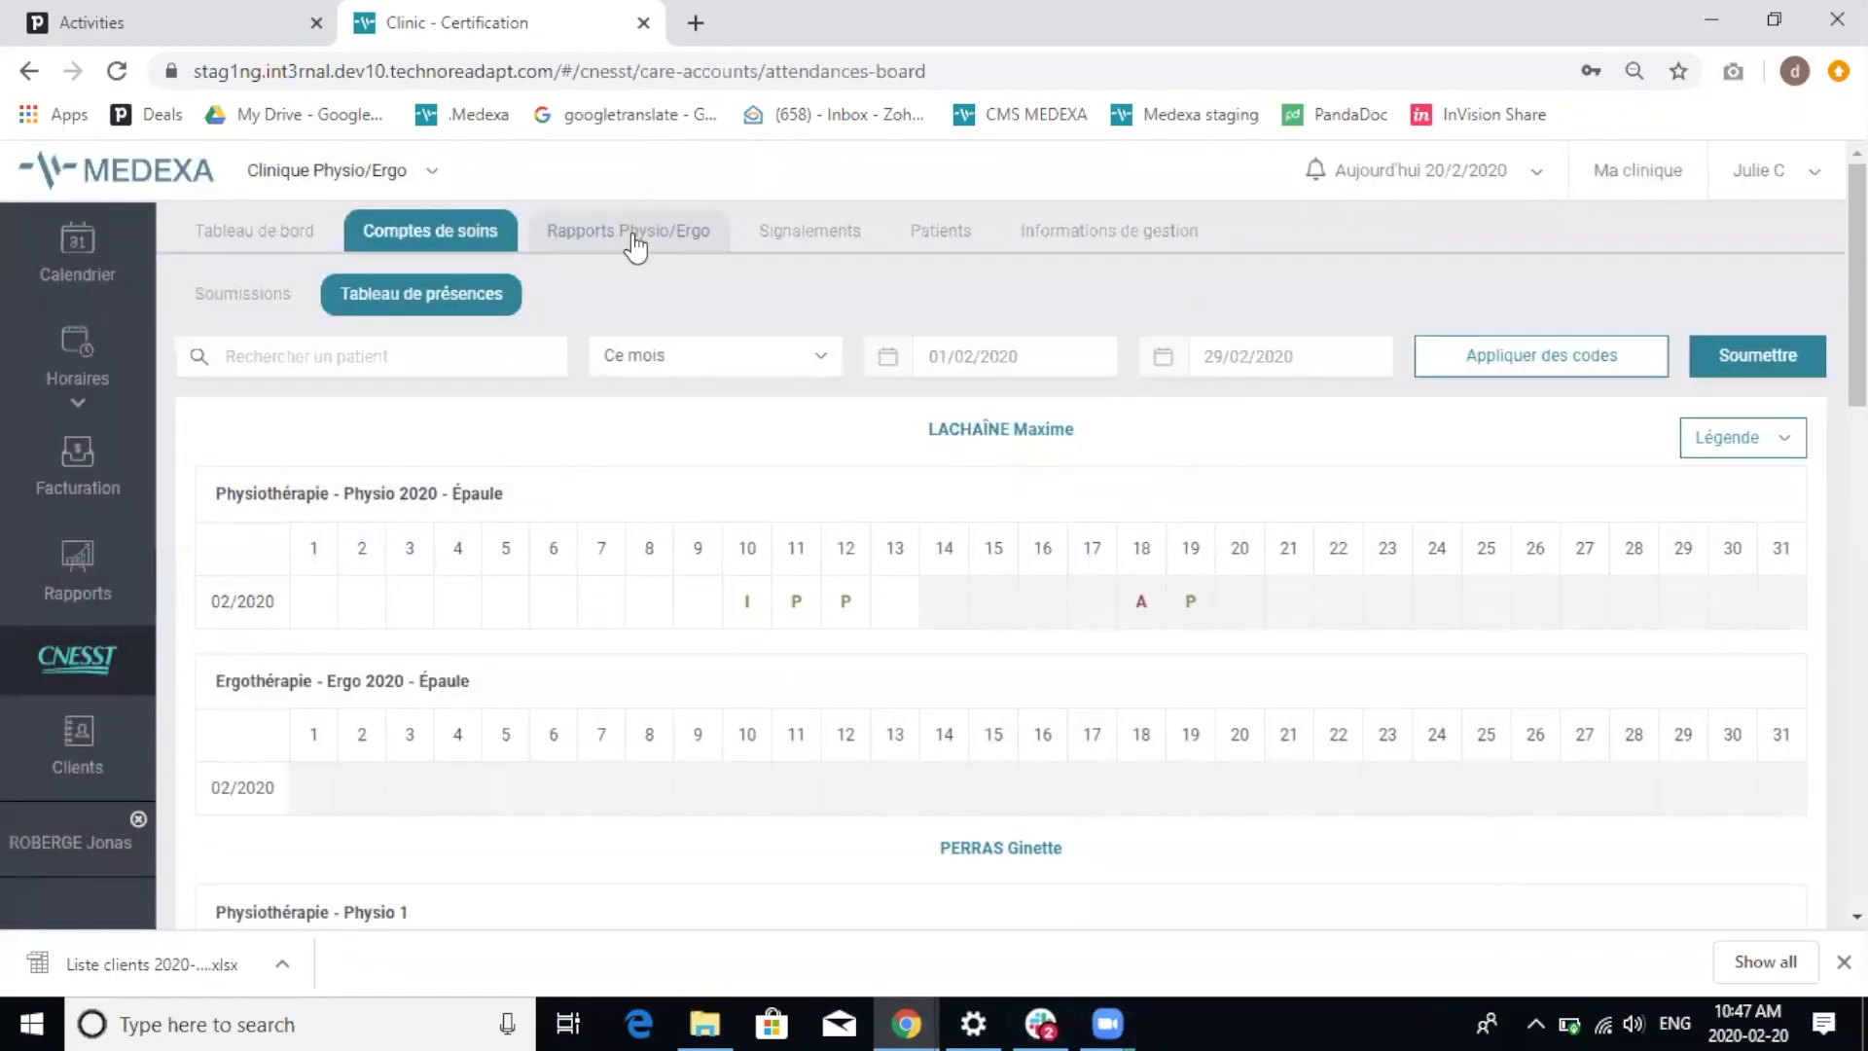
# - Check the submitted physiotherapy reports and the report request section of the patient's physio 2020 file
pyautogui.click(634, 242)
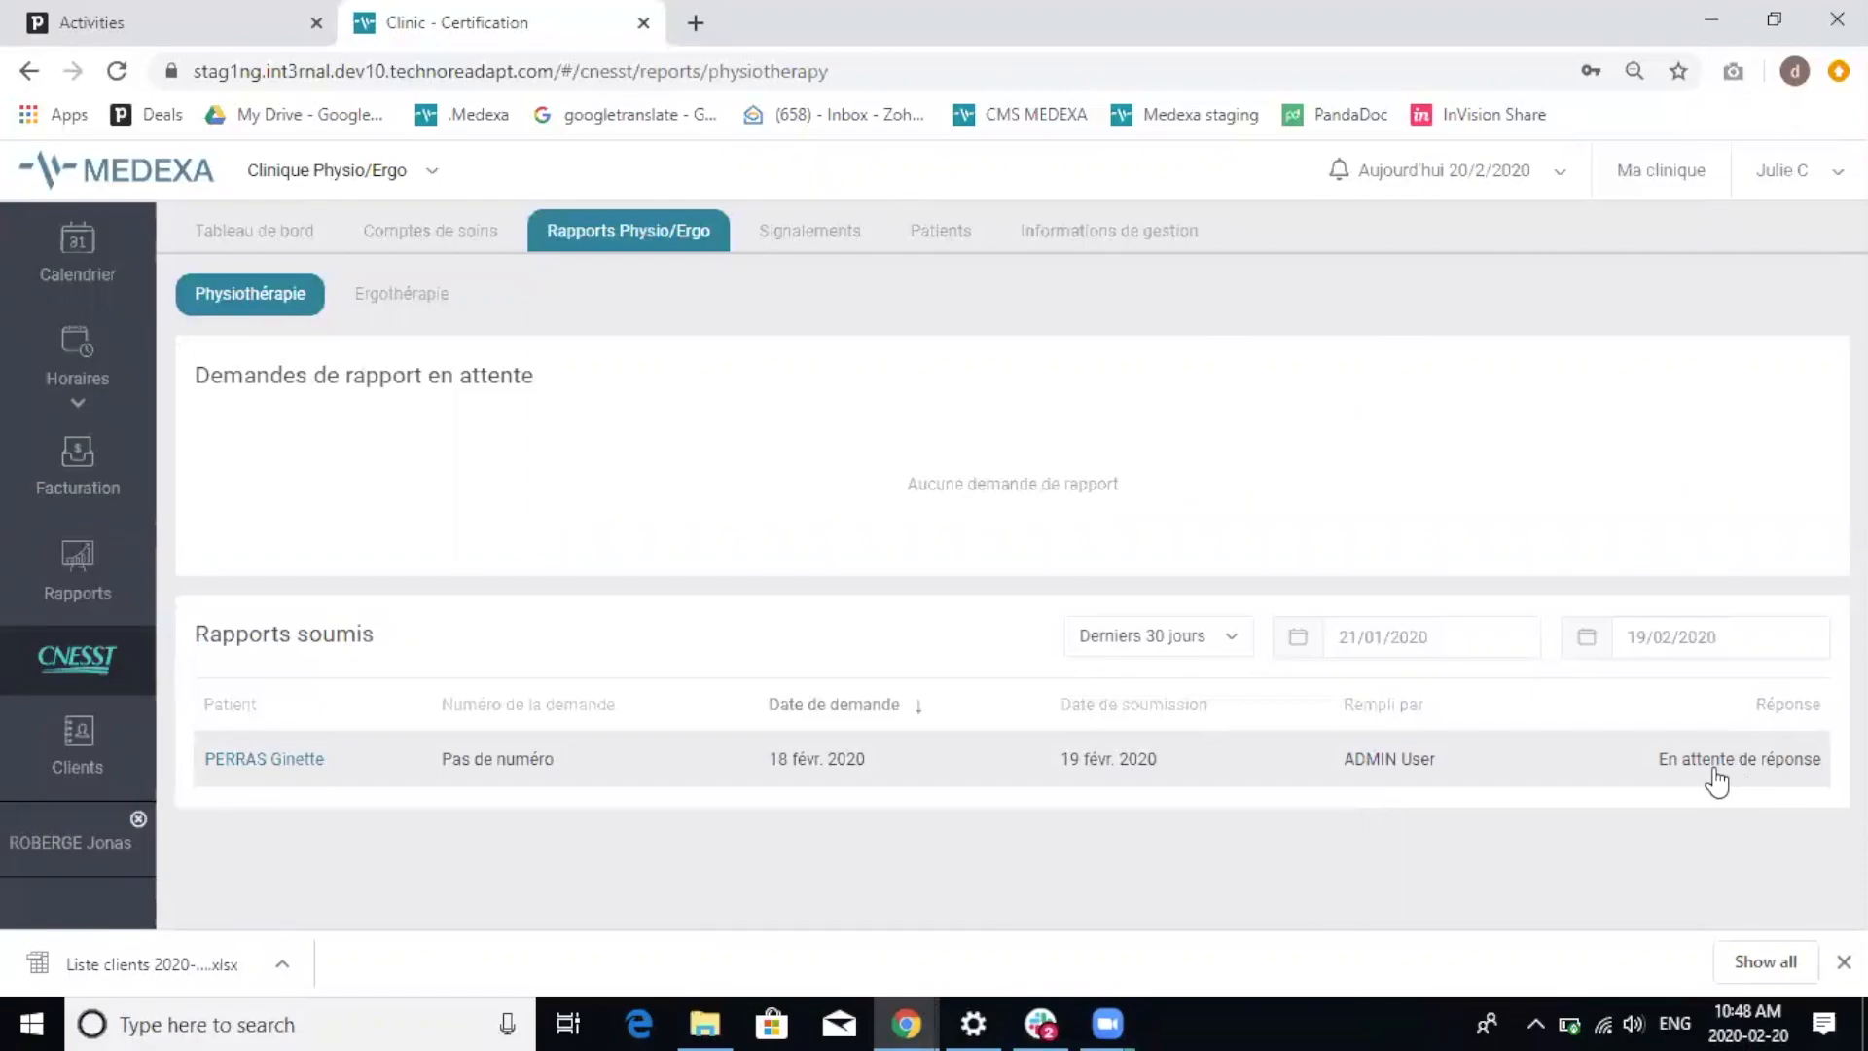
pyautogui.click(58, 839)
pyautogui.scroll(-1, 698, 668)
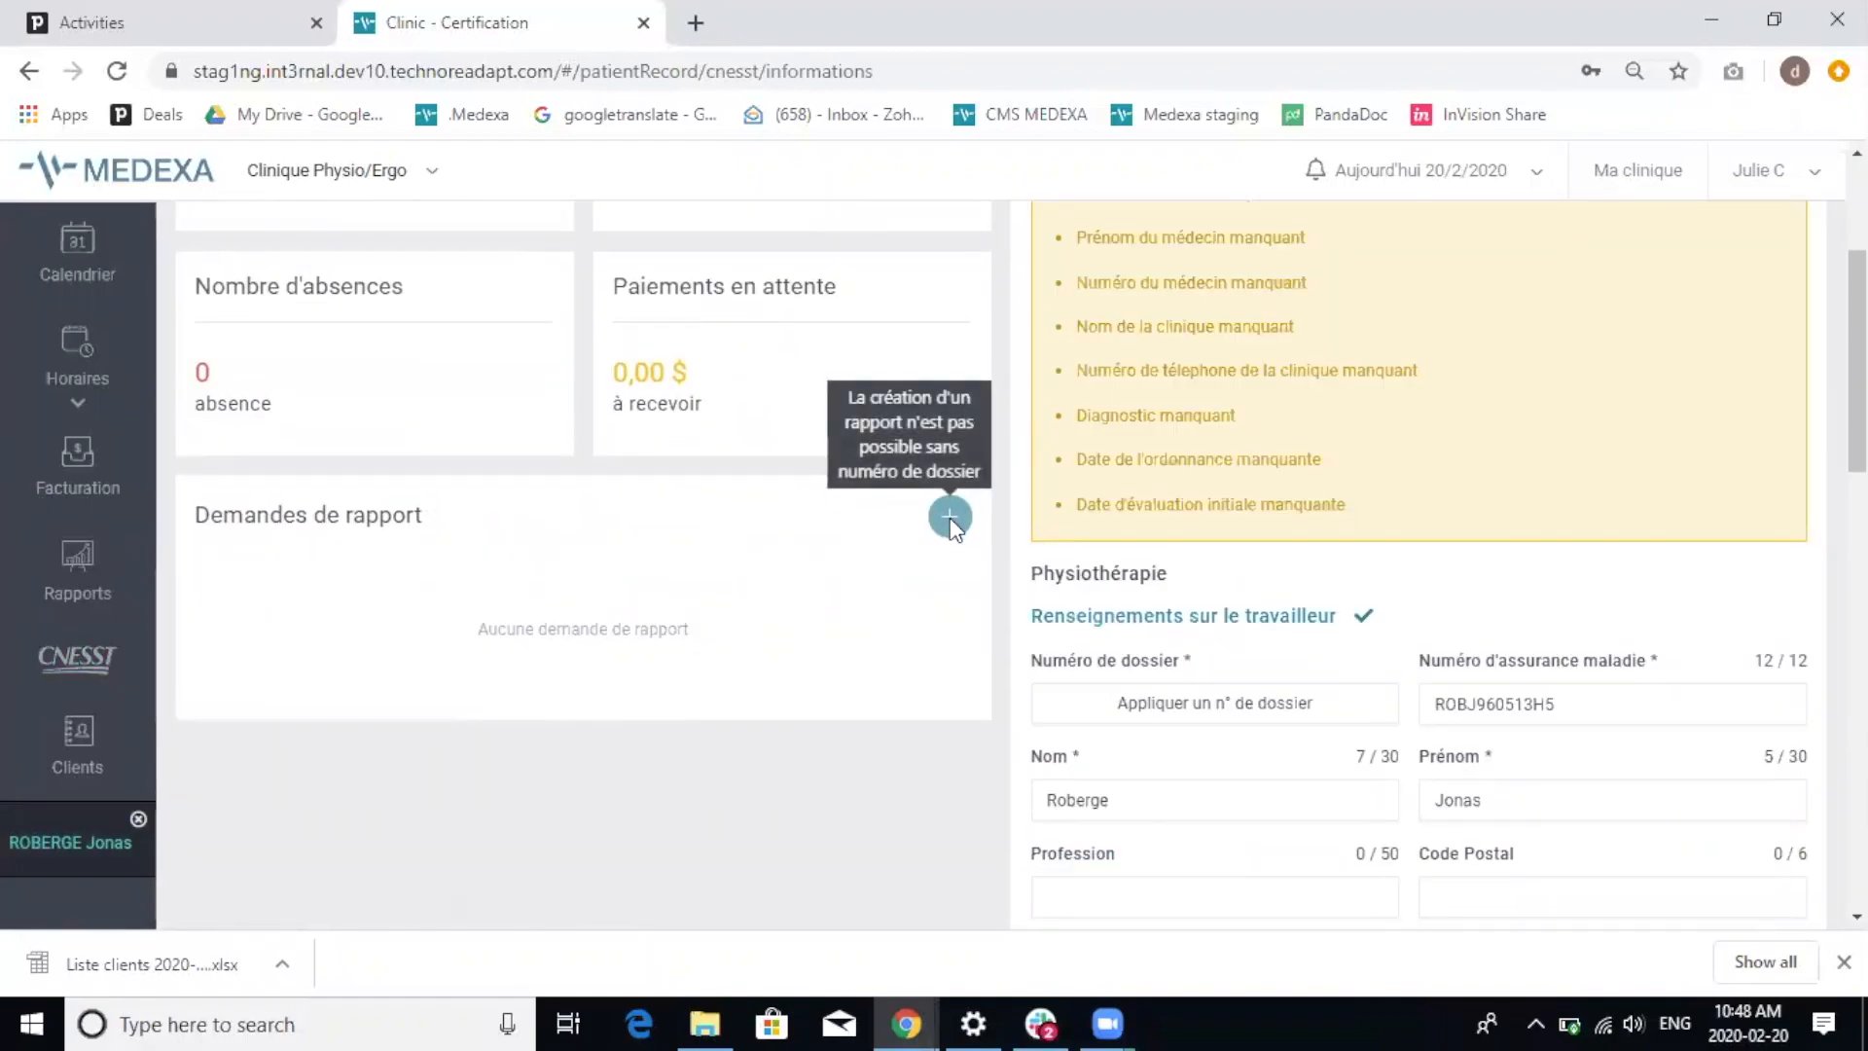
pyautogui.scroll(3, 828, 540)
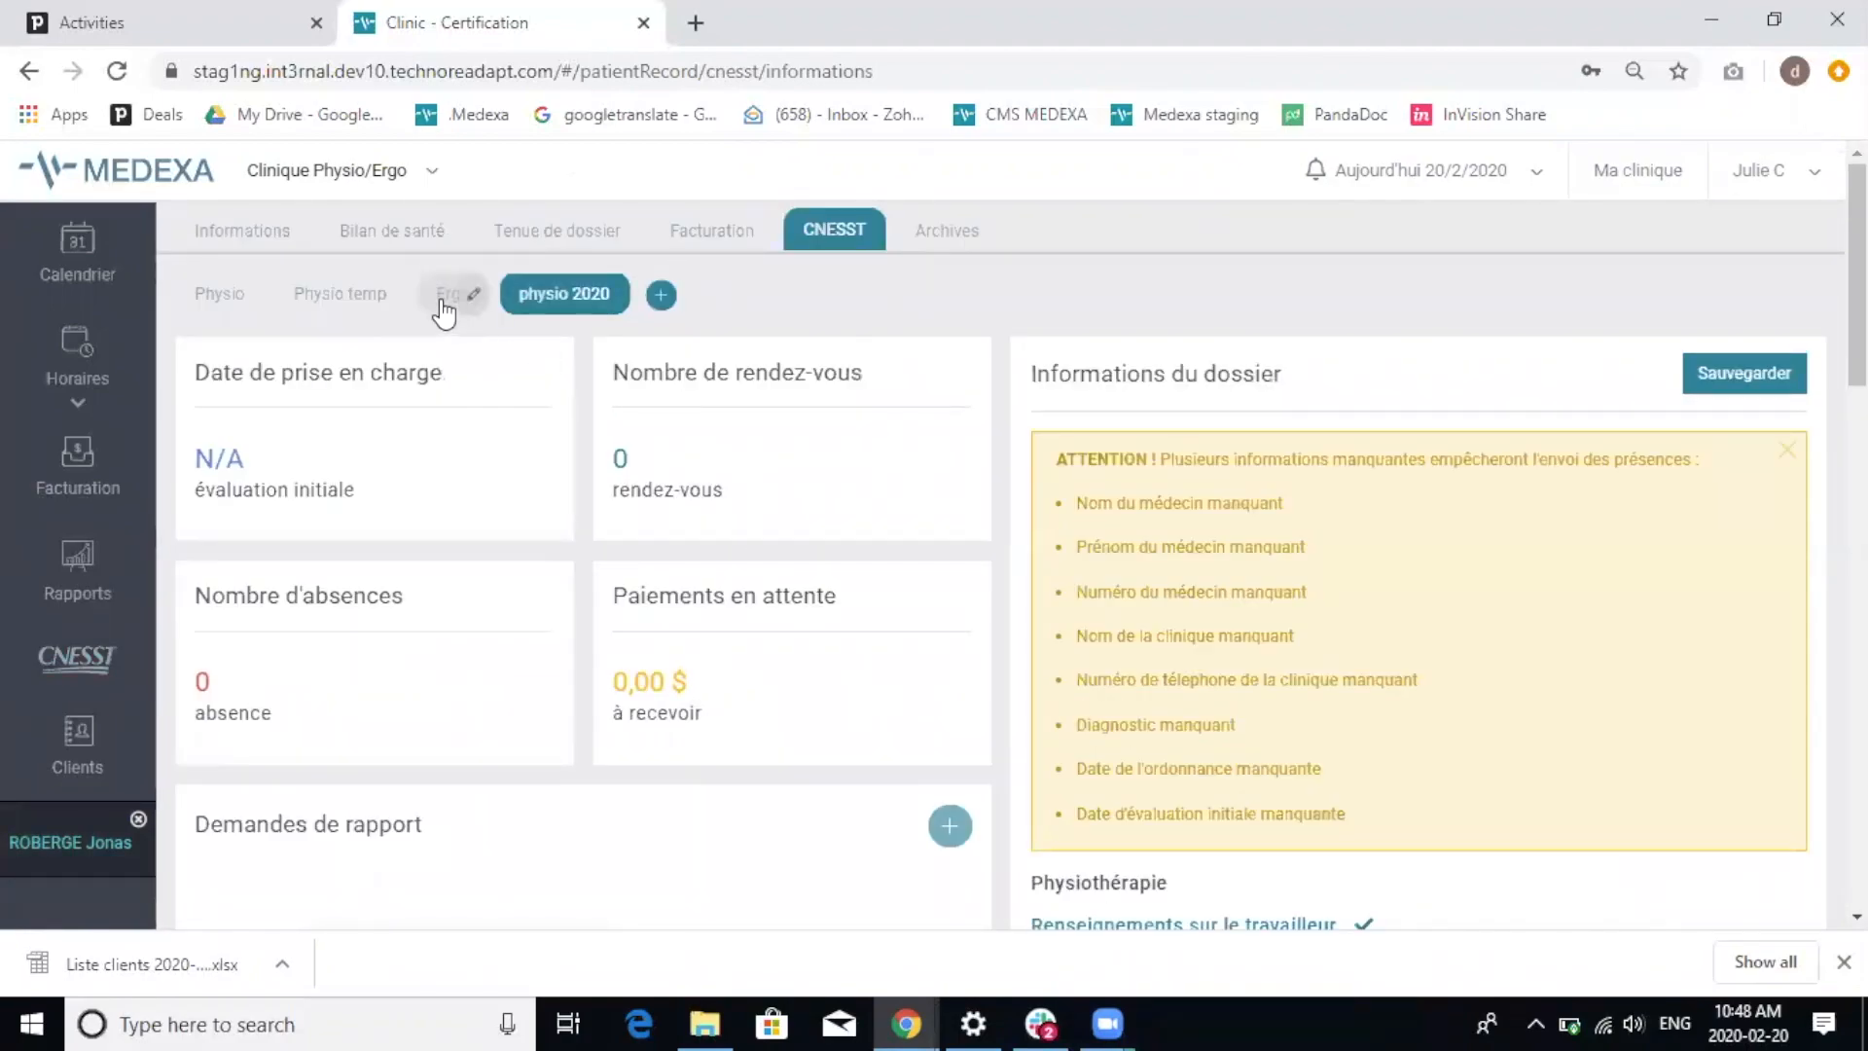
# - Open a new occupational therapy report from the report requests of the patient's Ergo file
pyautogui.click(442, 297)
pyautogui.scroll(-1, 609, 756)
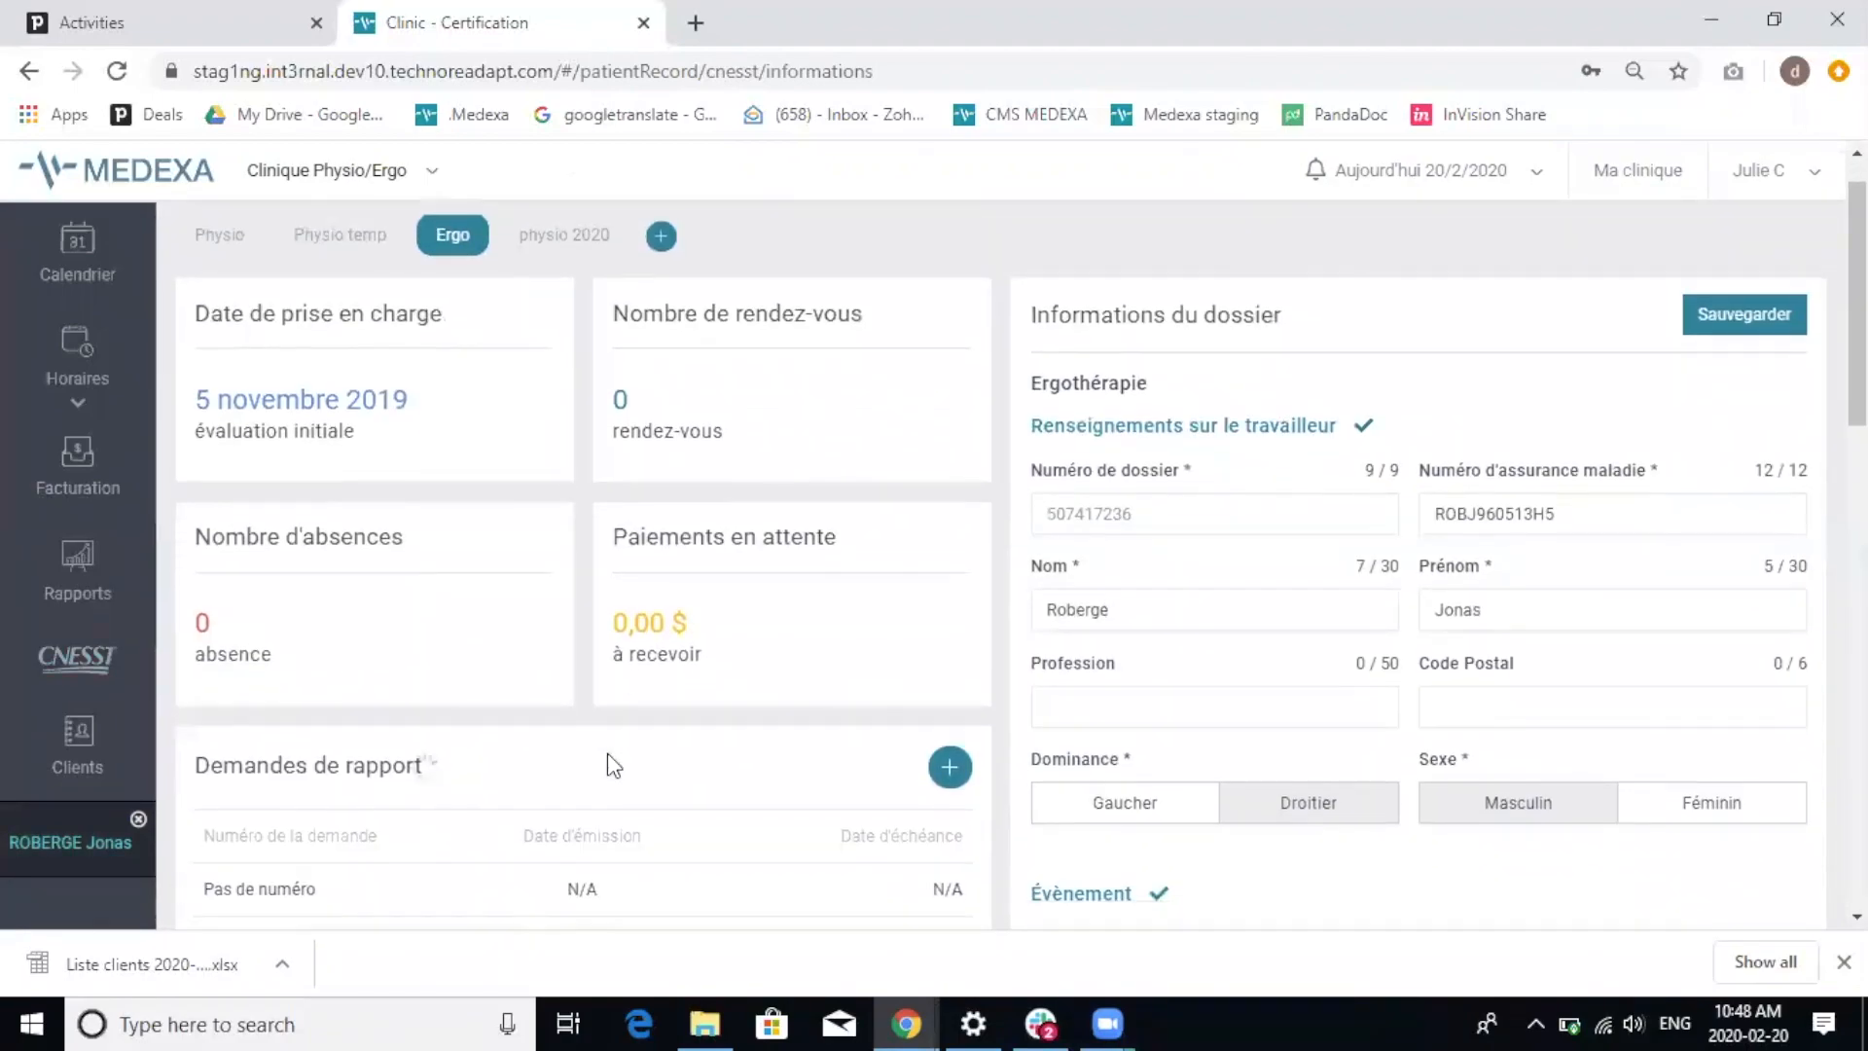
pyautogui.scroll(-2, 611, 766)
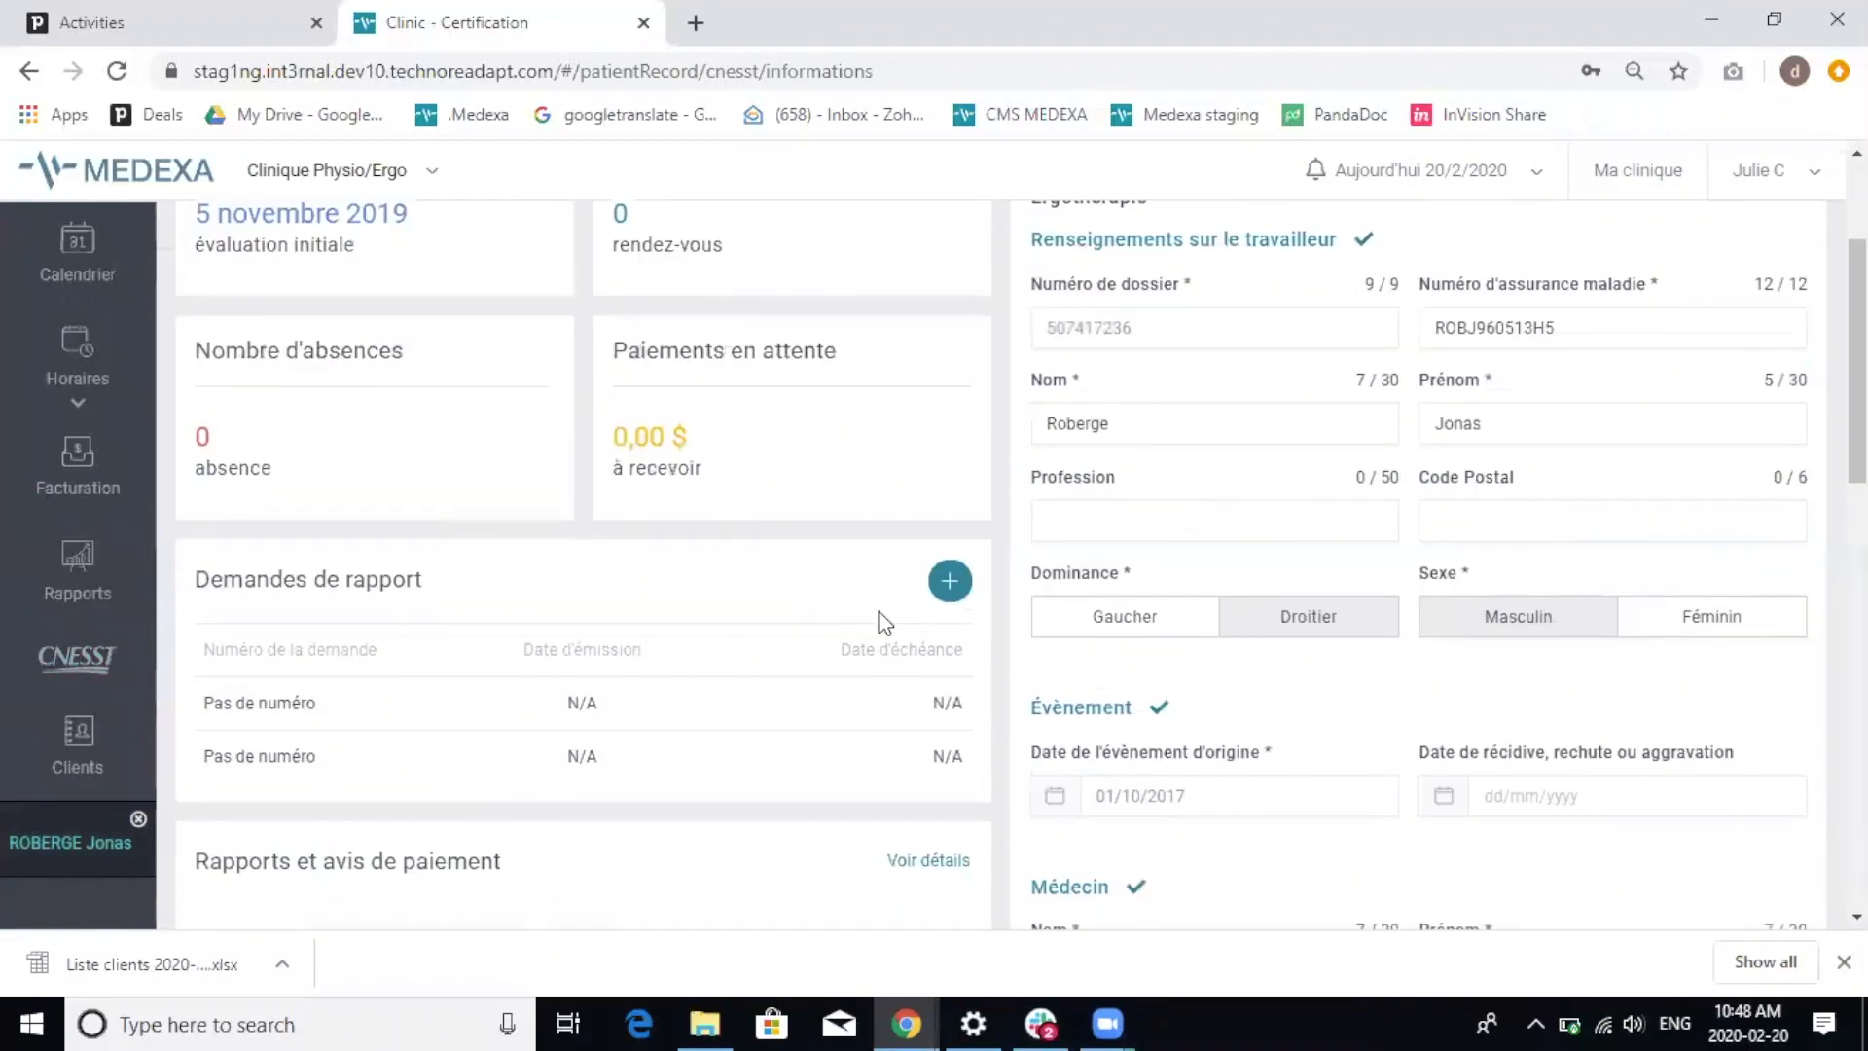
pyautogui.click(946, 595)
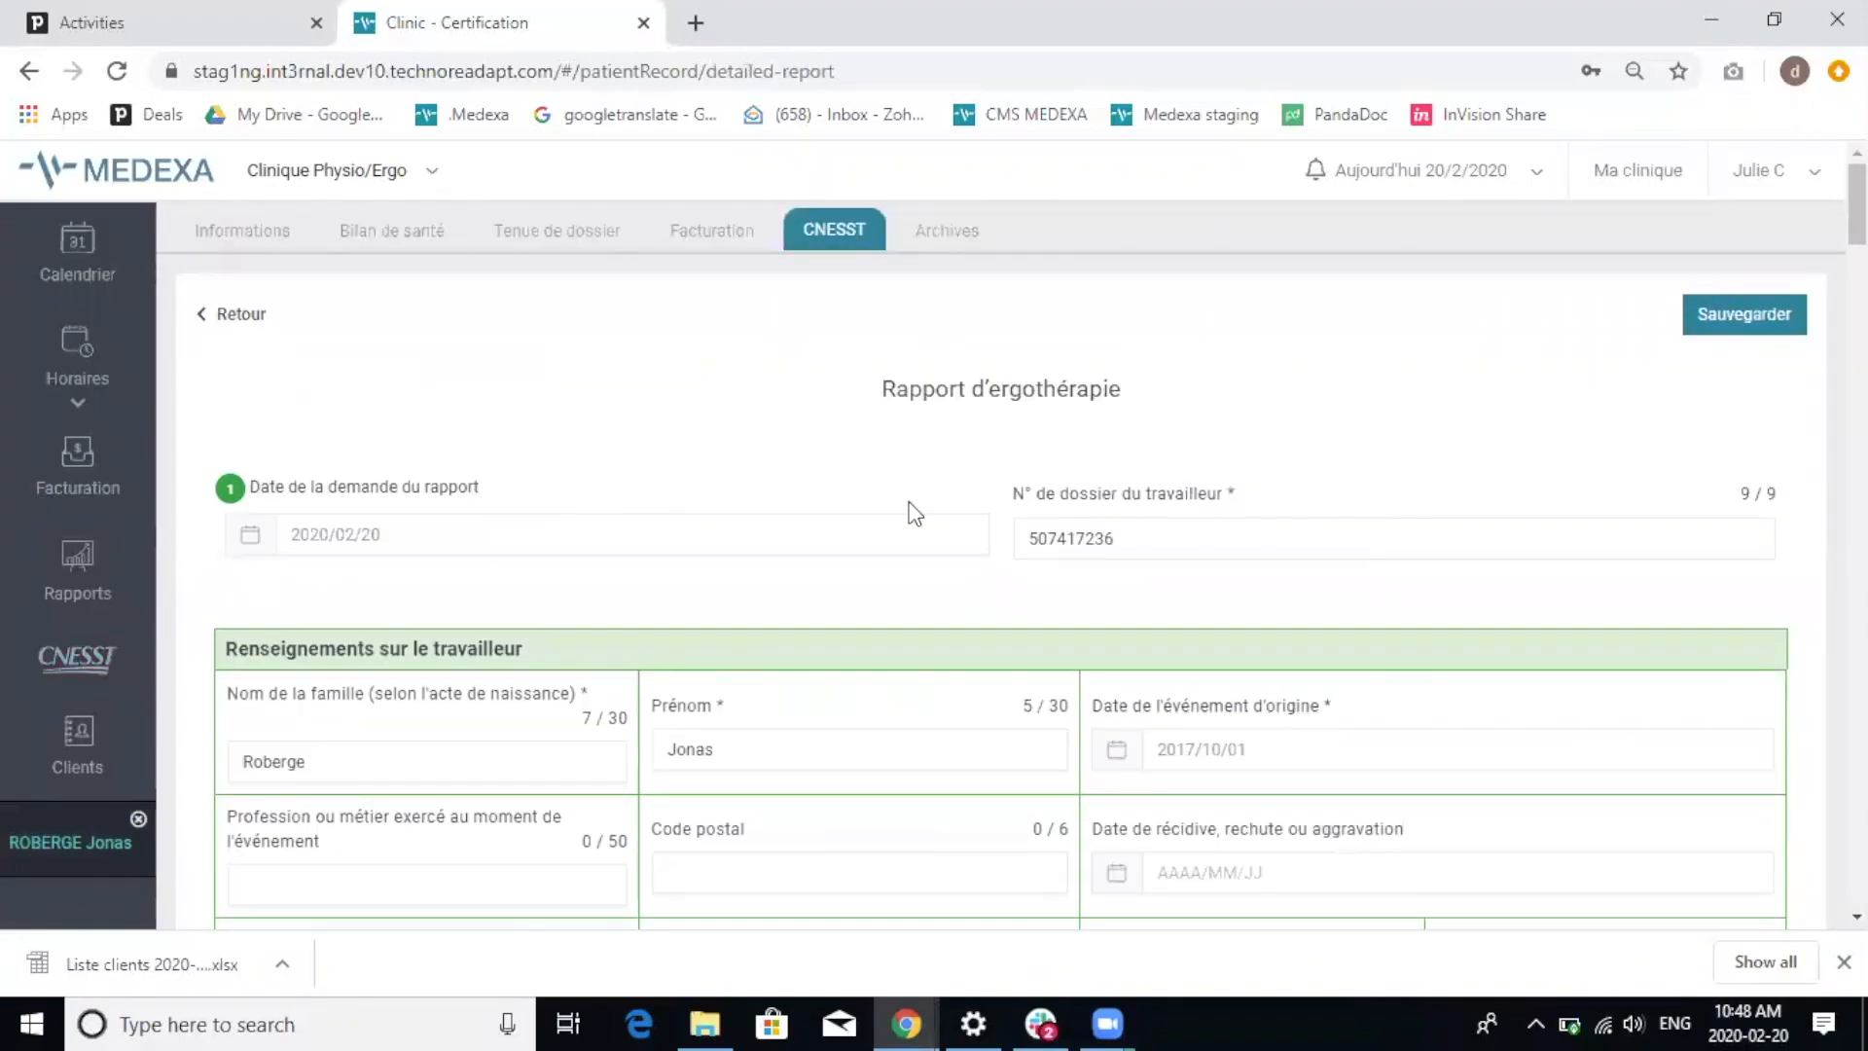
# - Examine the occupational therapy report form's worker, physician, provider, subjective data, clinical data and functional data sections
pyautogui.scroll(-3, 914, 513)
pyautogui.scroll(-2, 1000, 564)
pyautogui.scroll(2, 1000, 564)
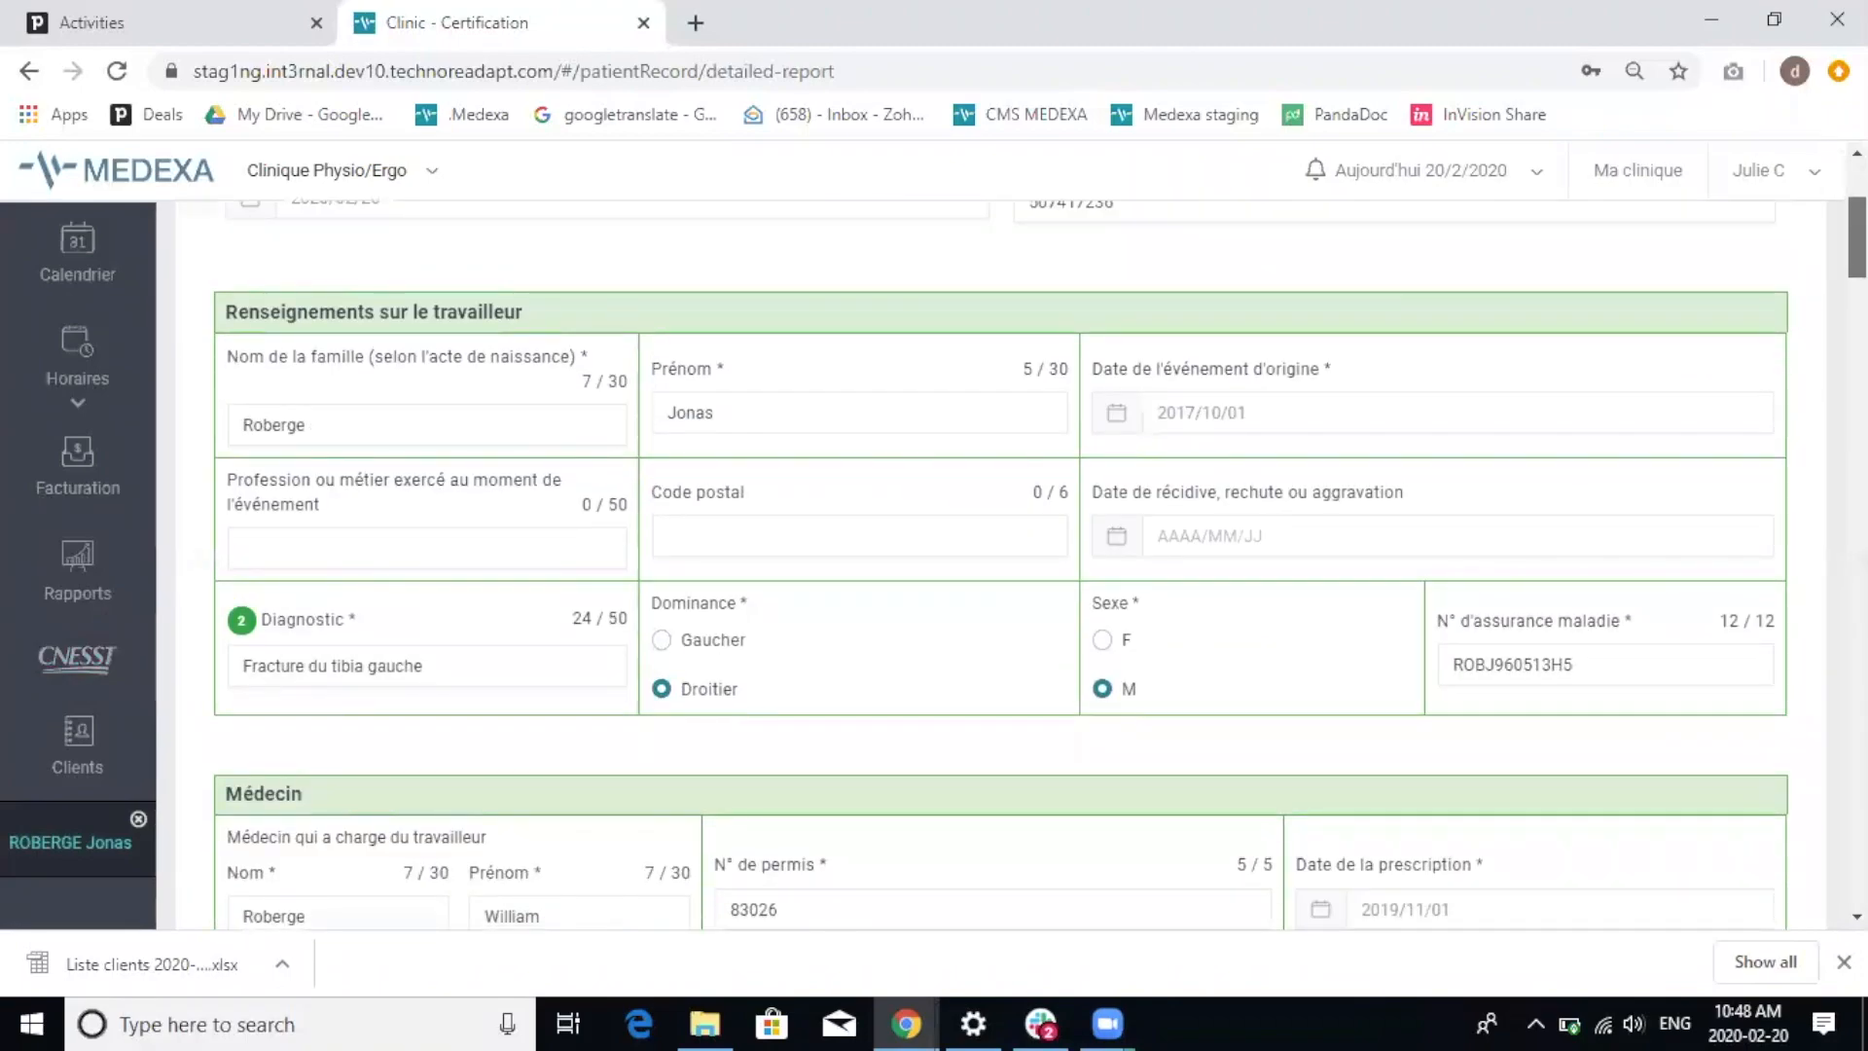
pyautogui.scroll(-1, 1001, 564)
pyautogui.scroll(-5, 1001, 564)
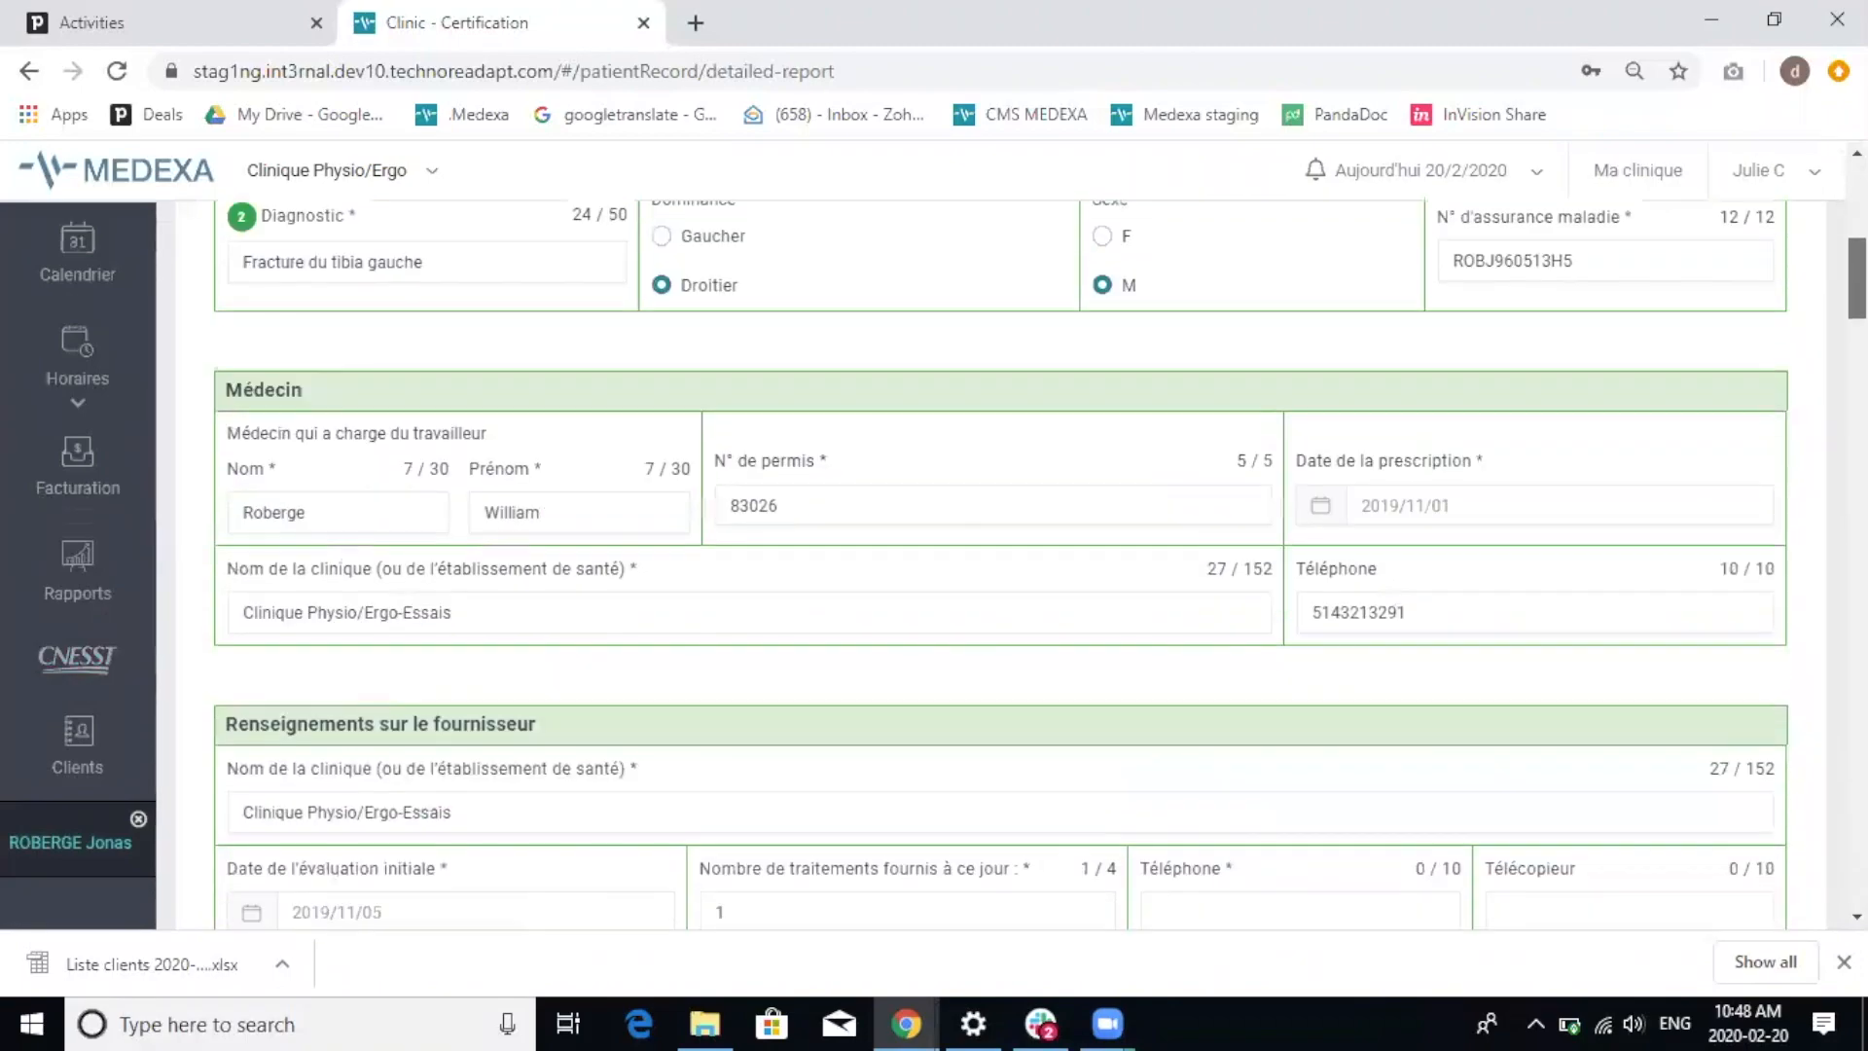
pyautogui.scroll(-4, 1001, 564)
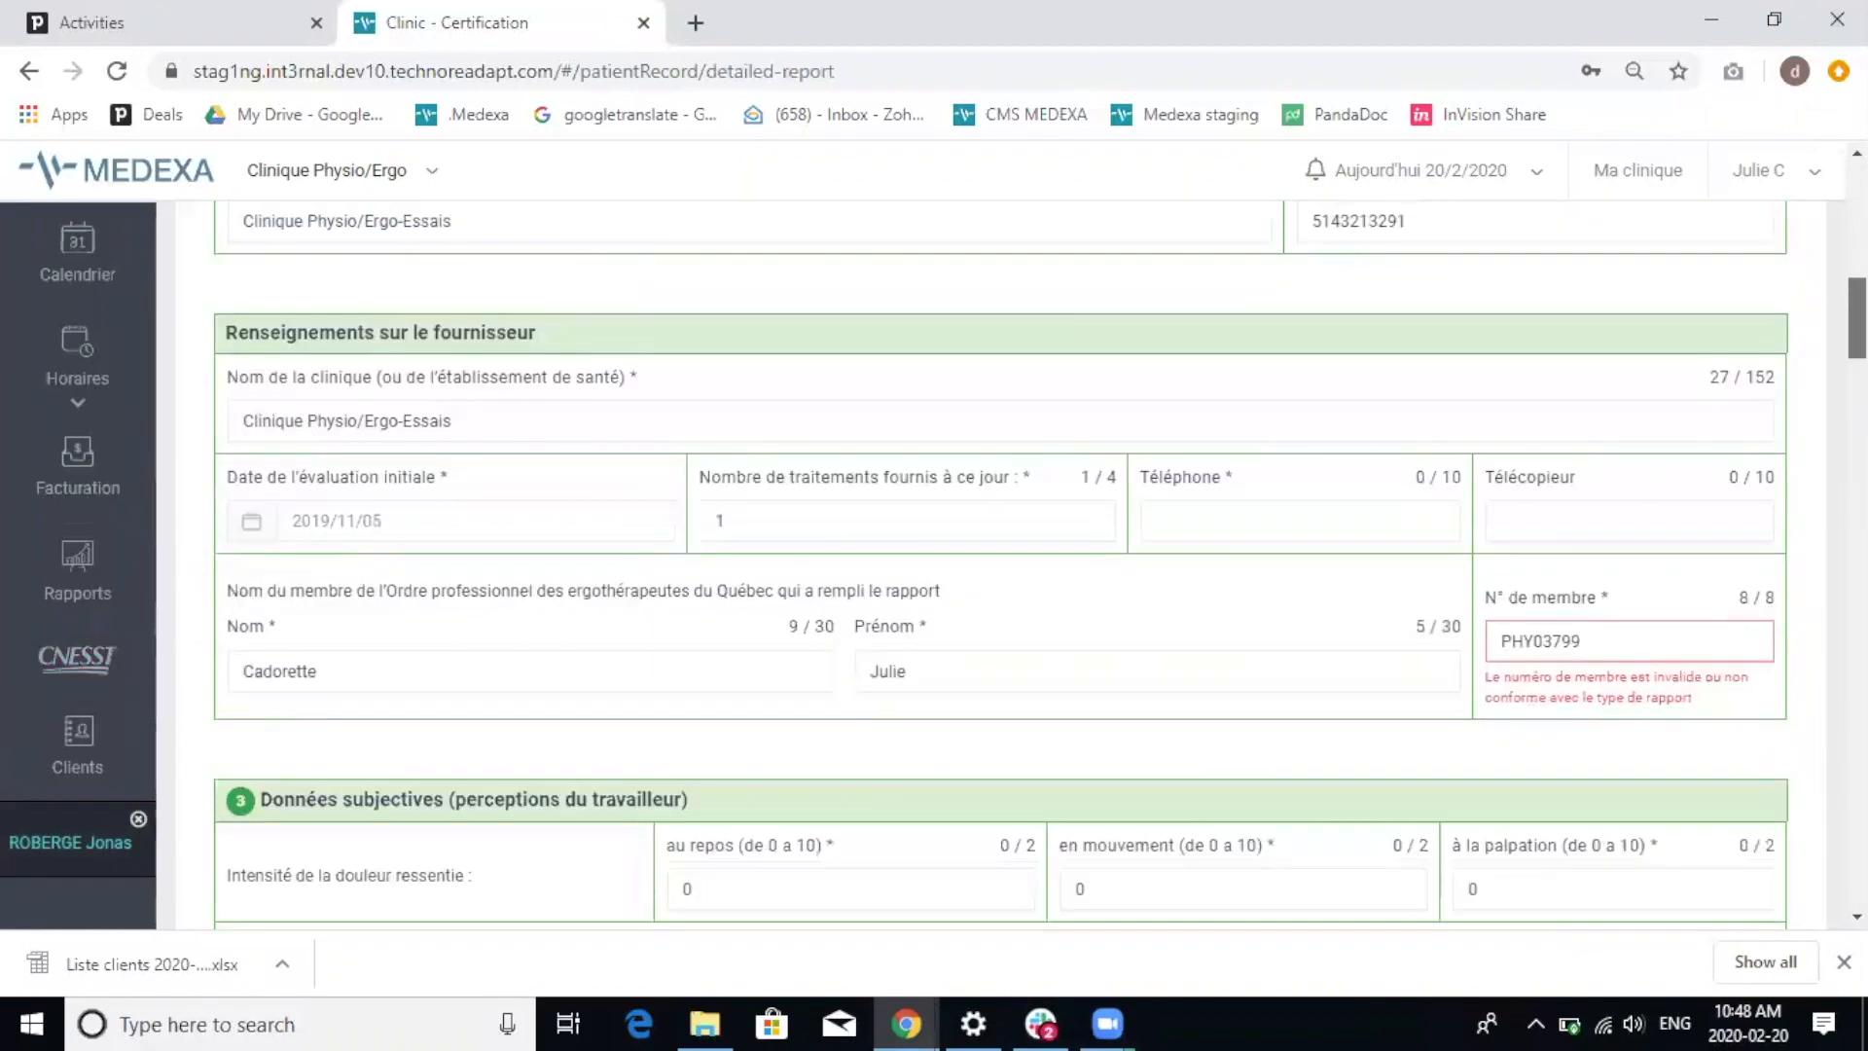
pyautogui.scroll(5, 1040, 564)
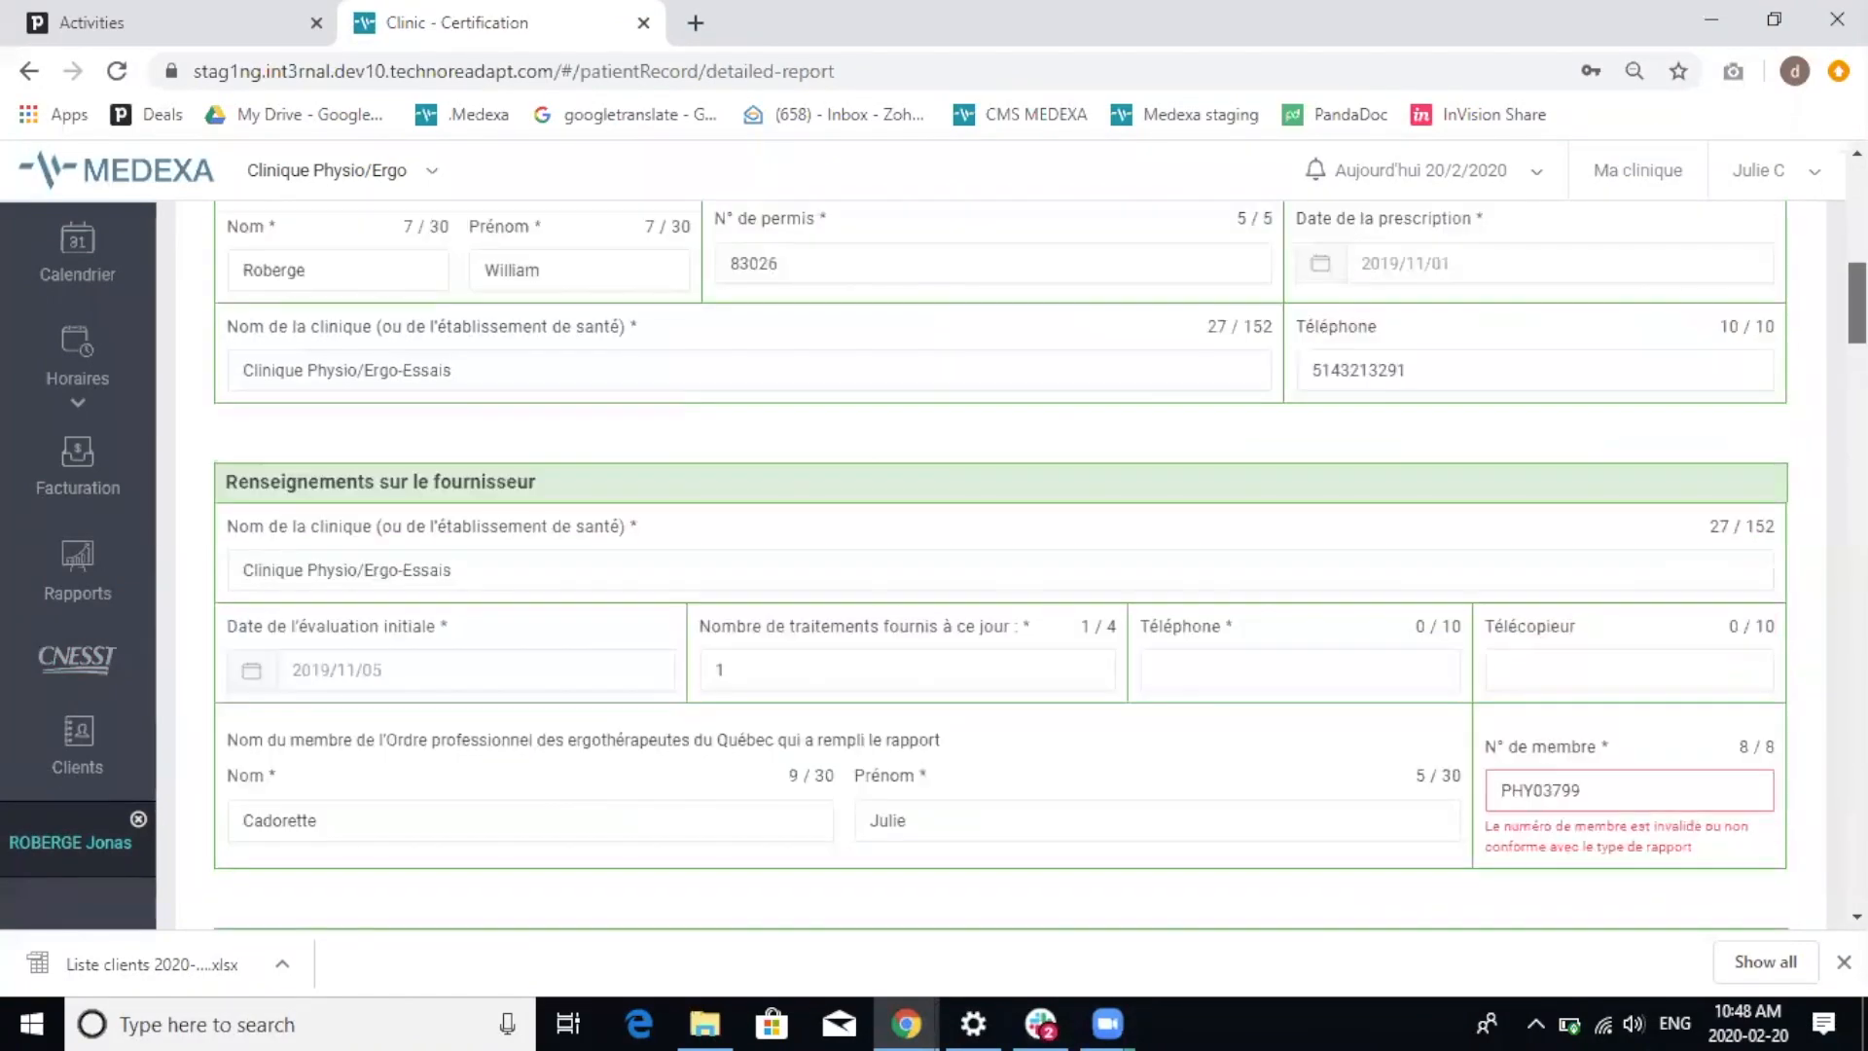
pyautogui.scroll(3, 1001, 564)
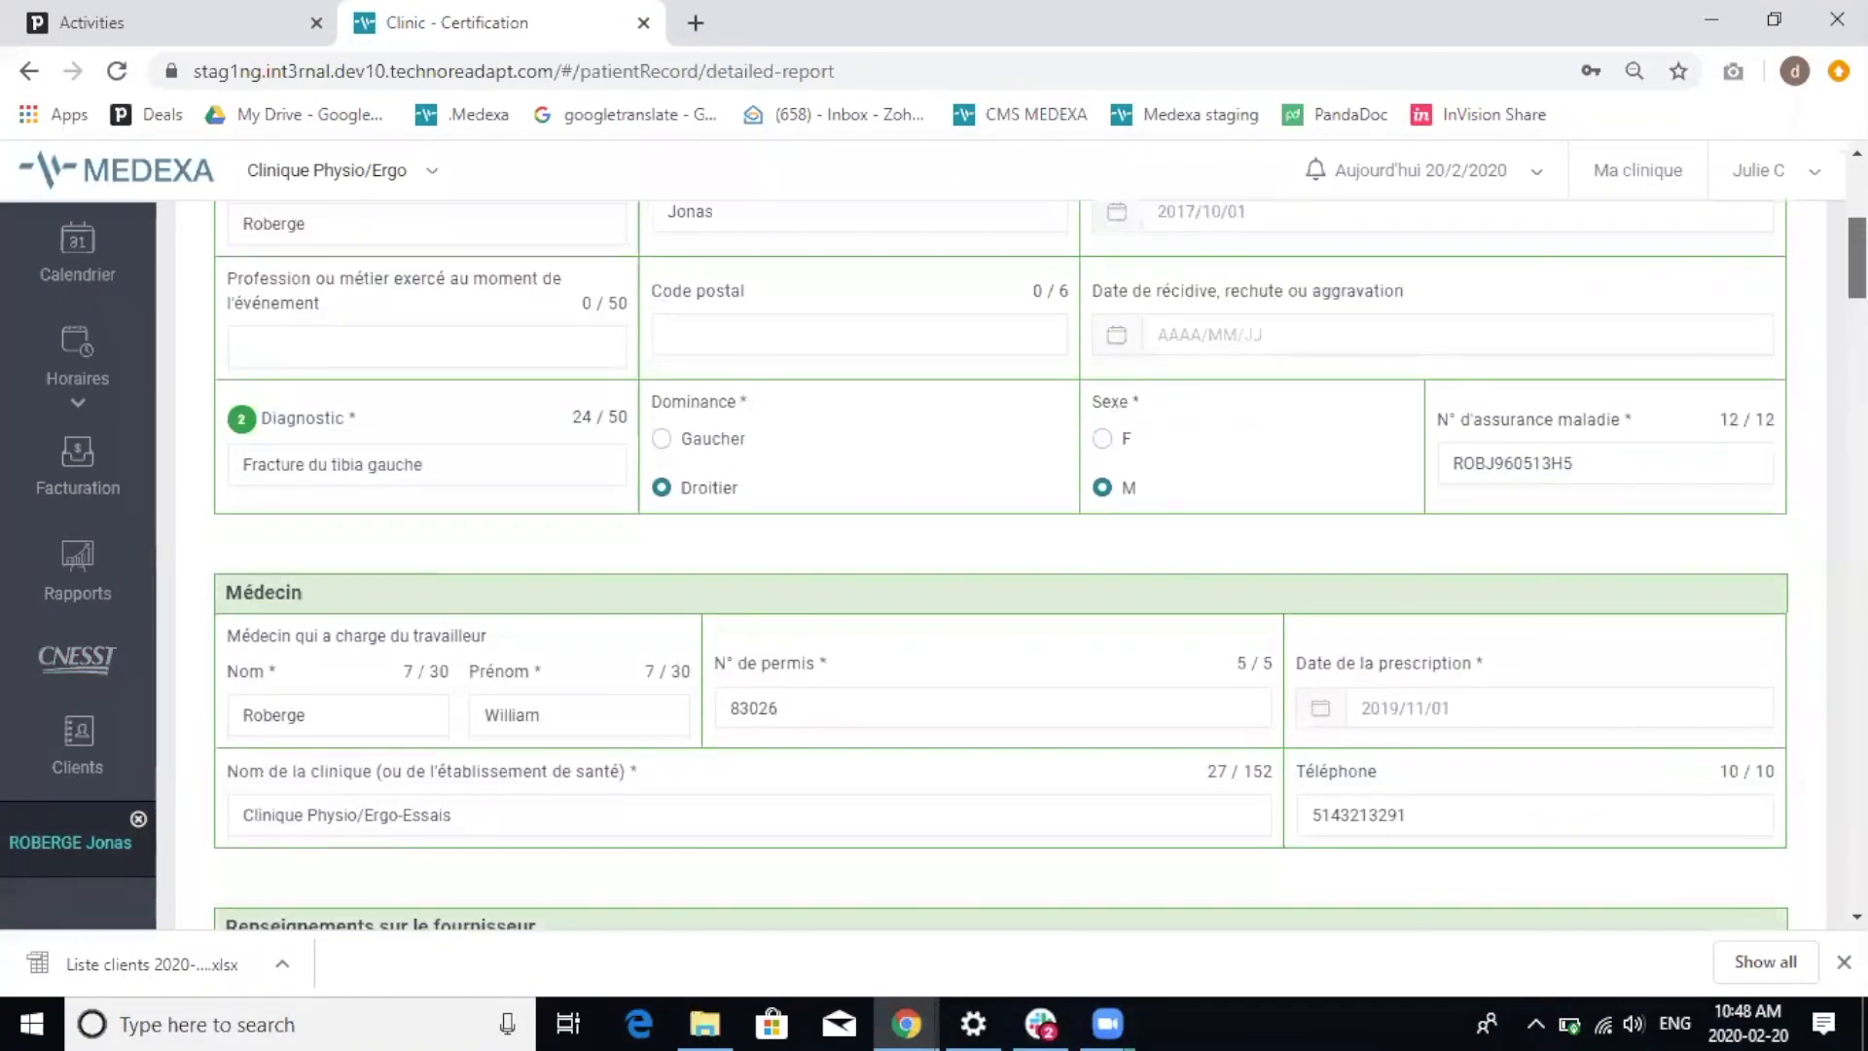
pyautogui.scroll(-6, 628, 731)
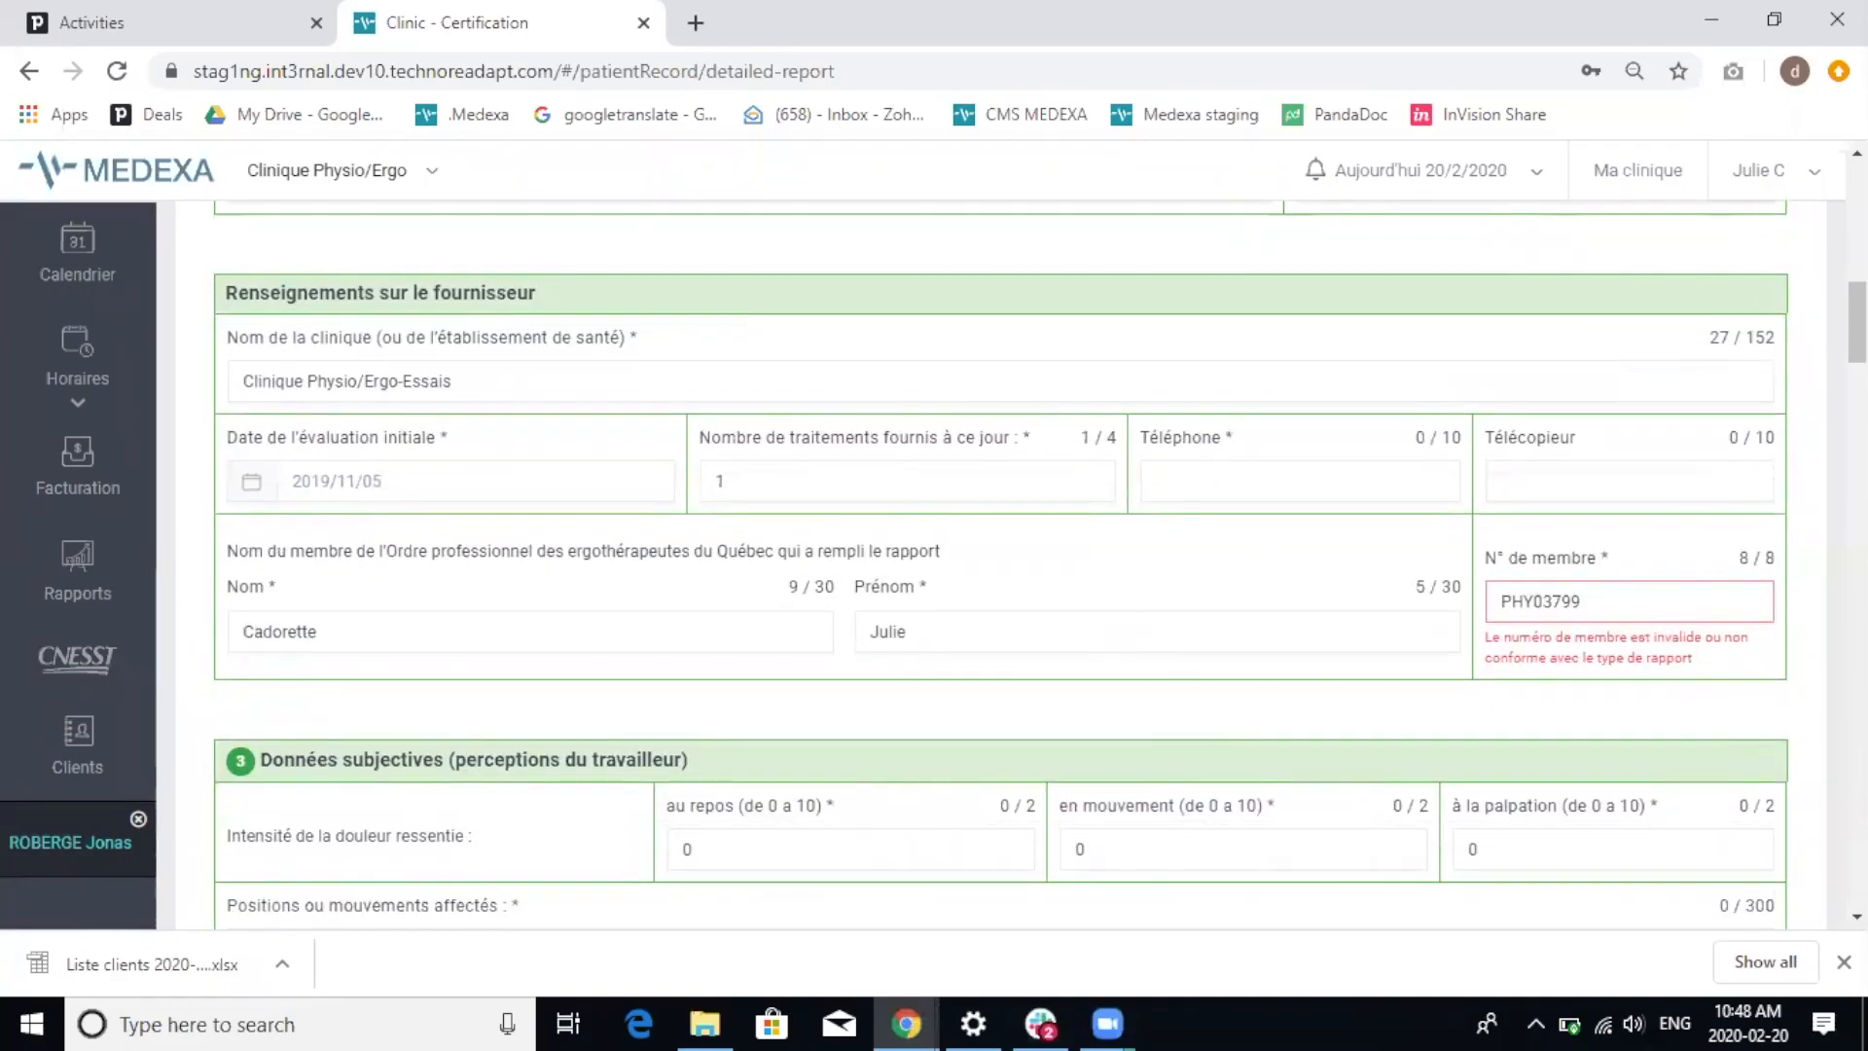
pyautogui.scroll(-15, 1001, 564)
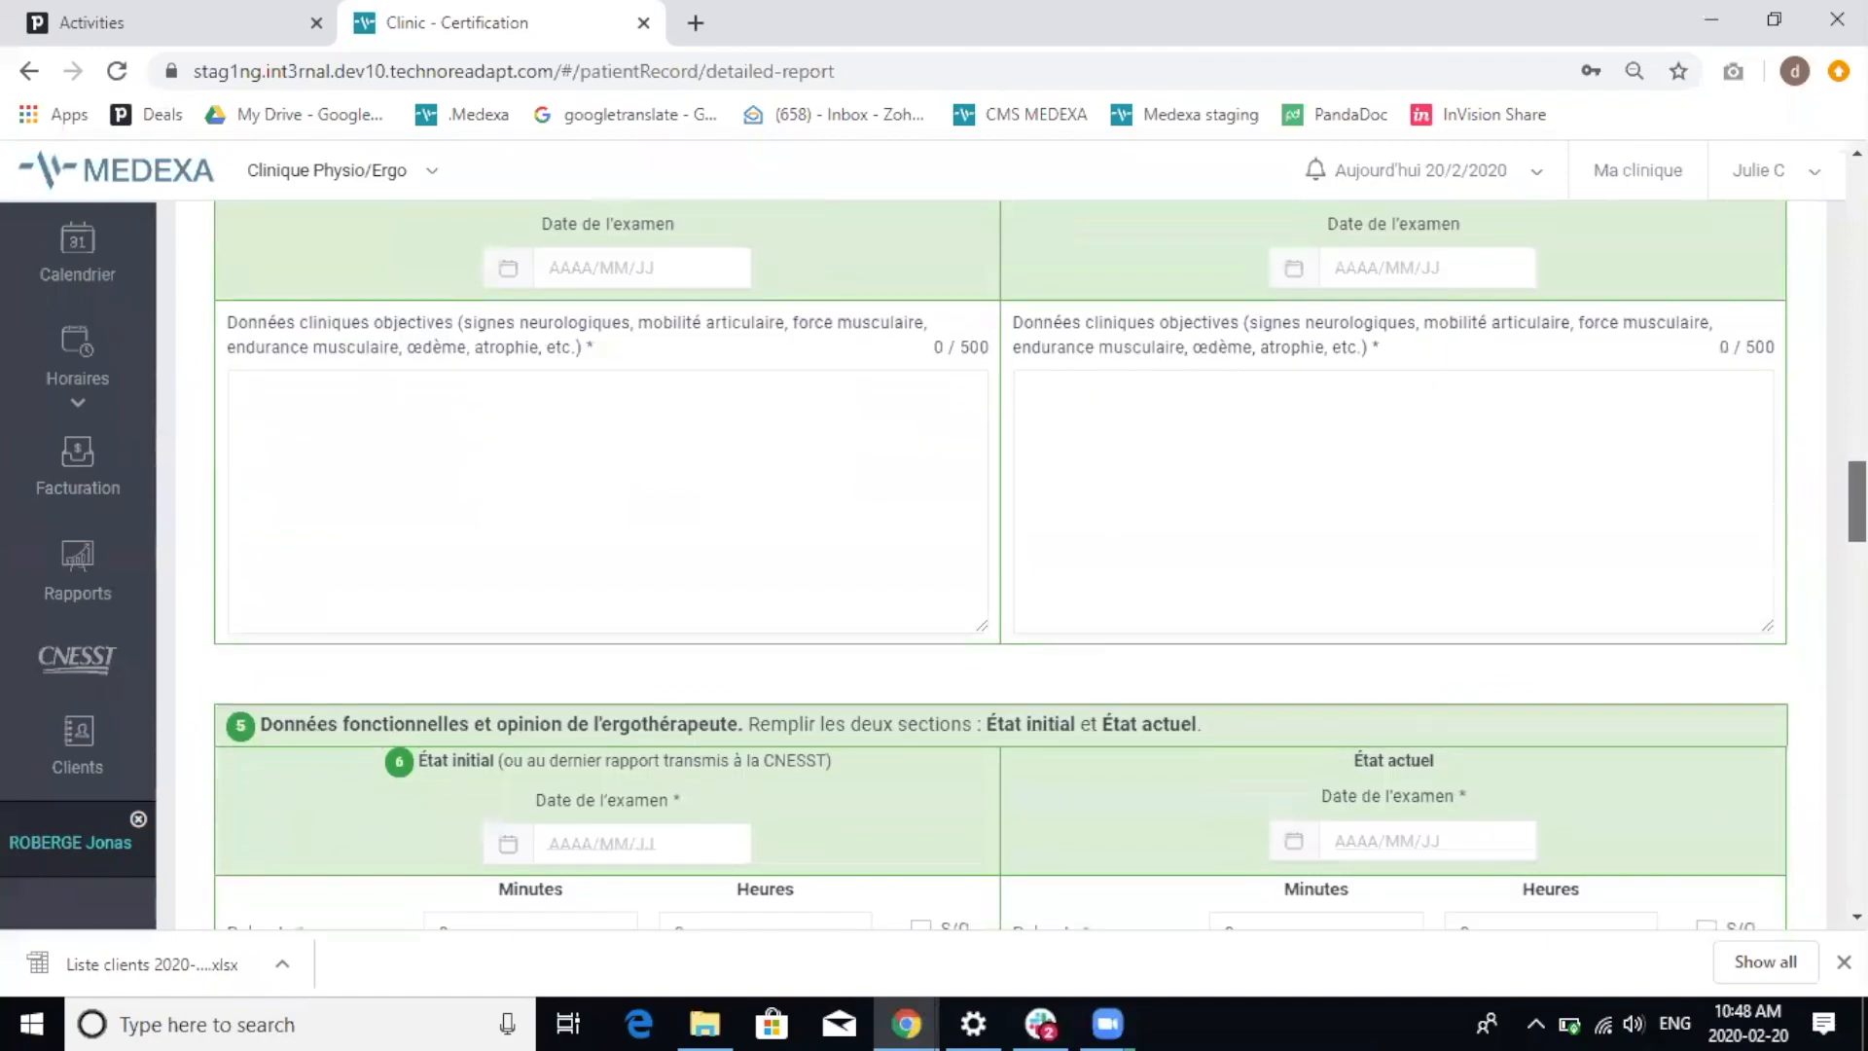
pyautogui.scroll(-5, 1001, 564)
pyautogui.scroll(20, 1001, 564)
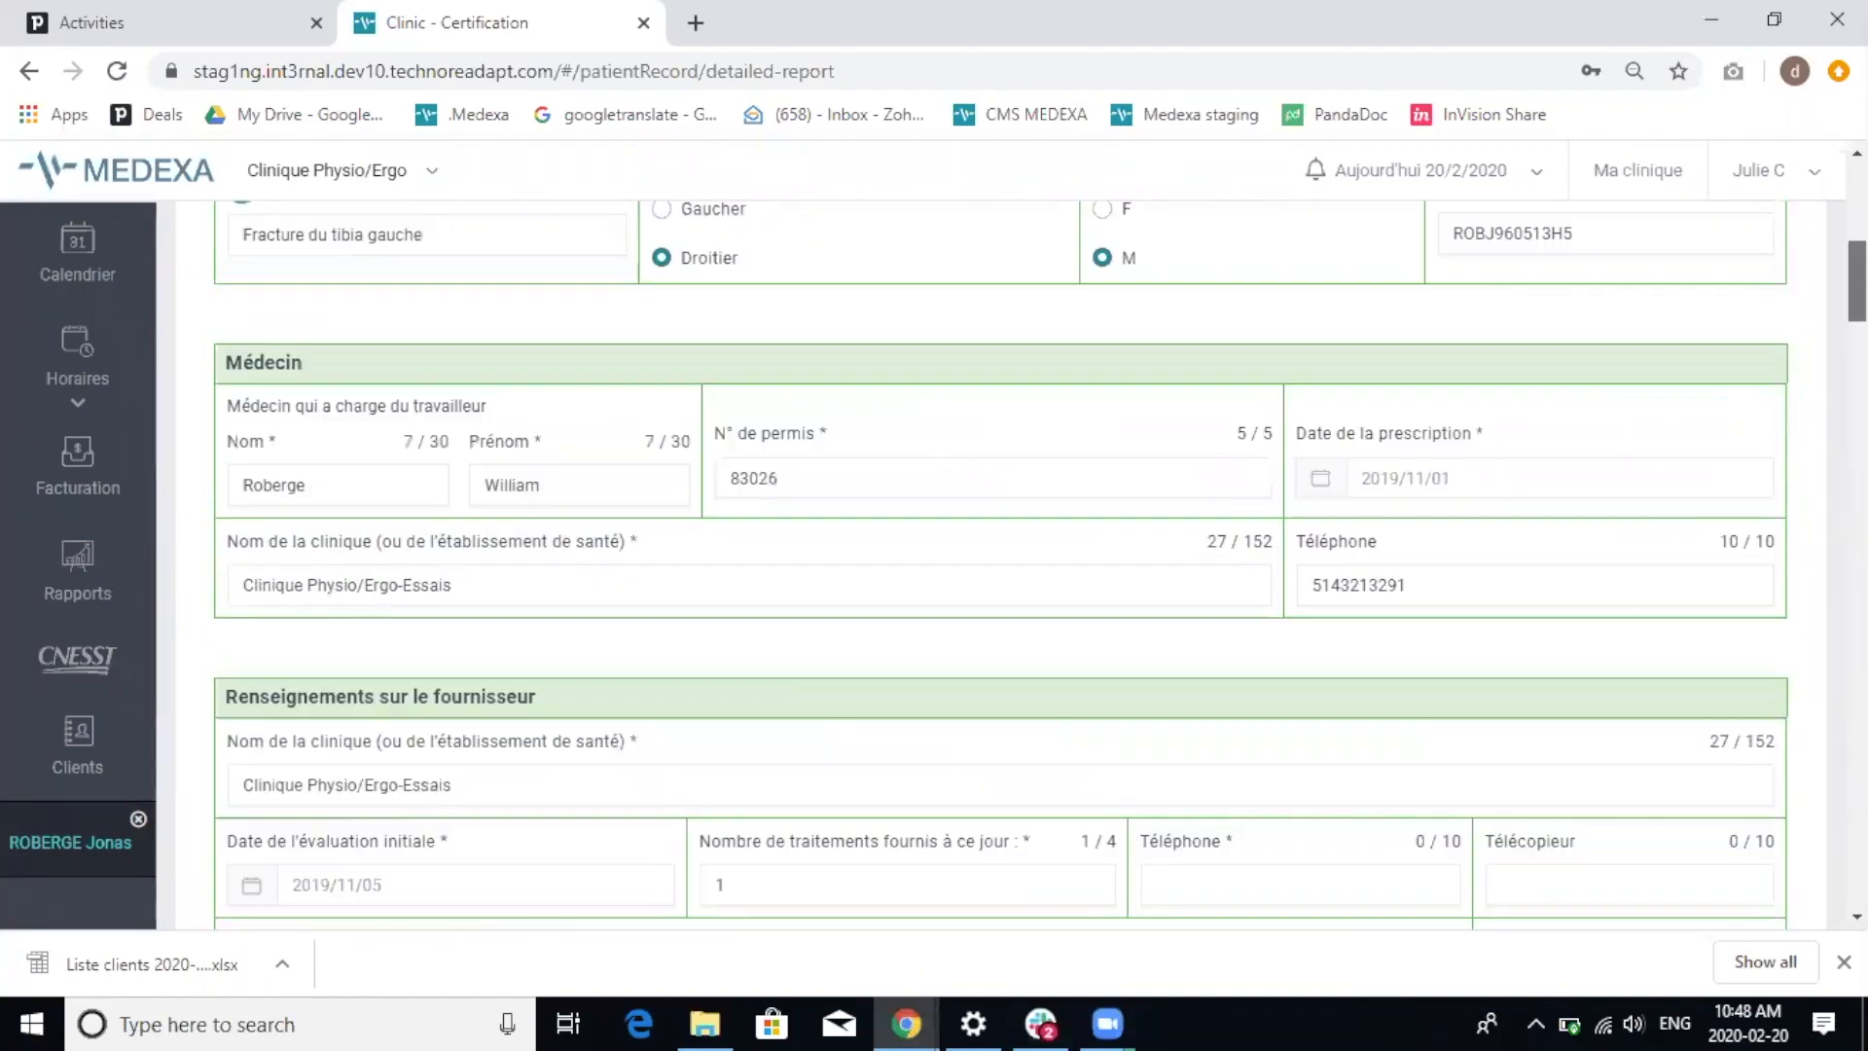
pyautogui.scroll(5, 1001, 564)
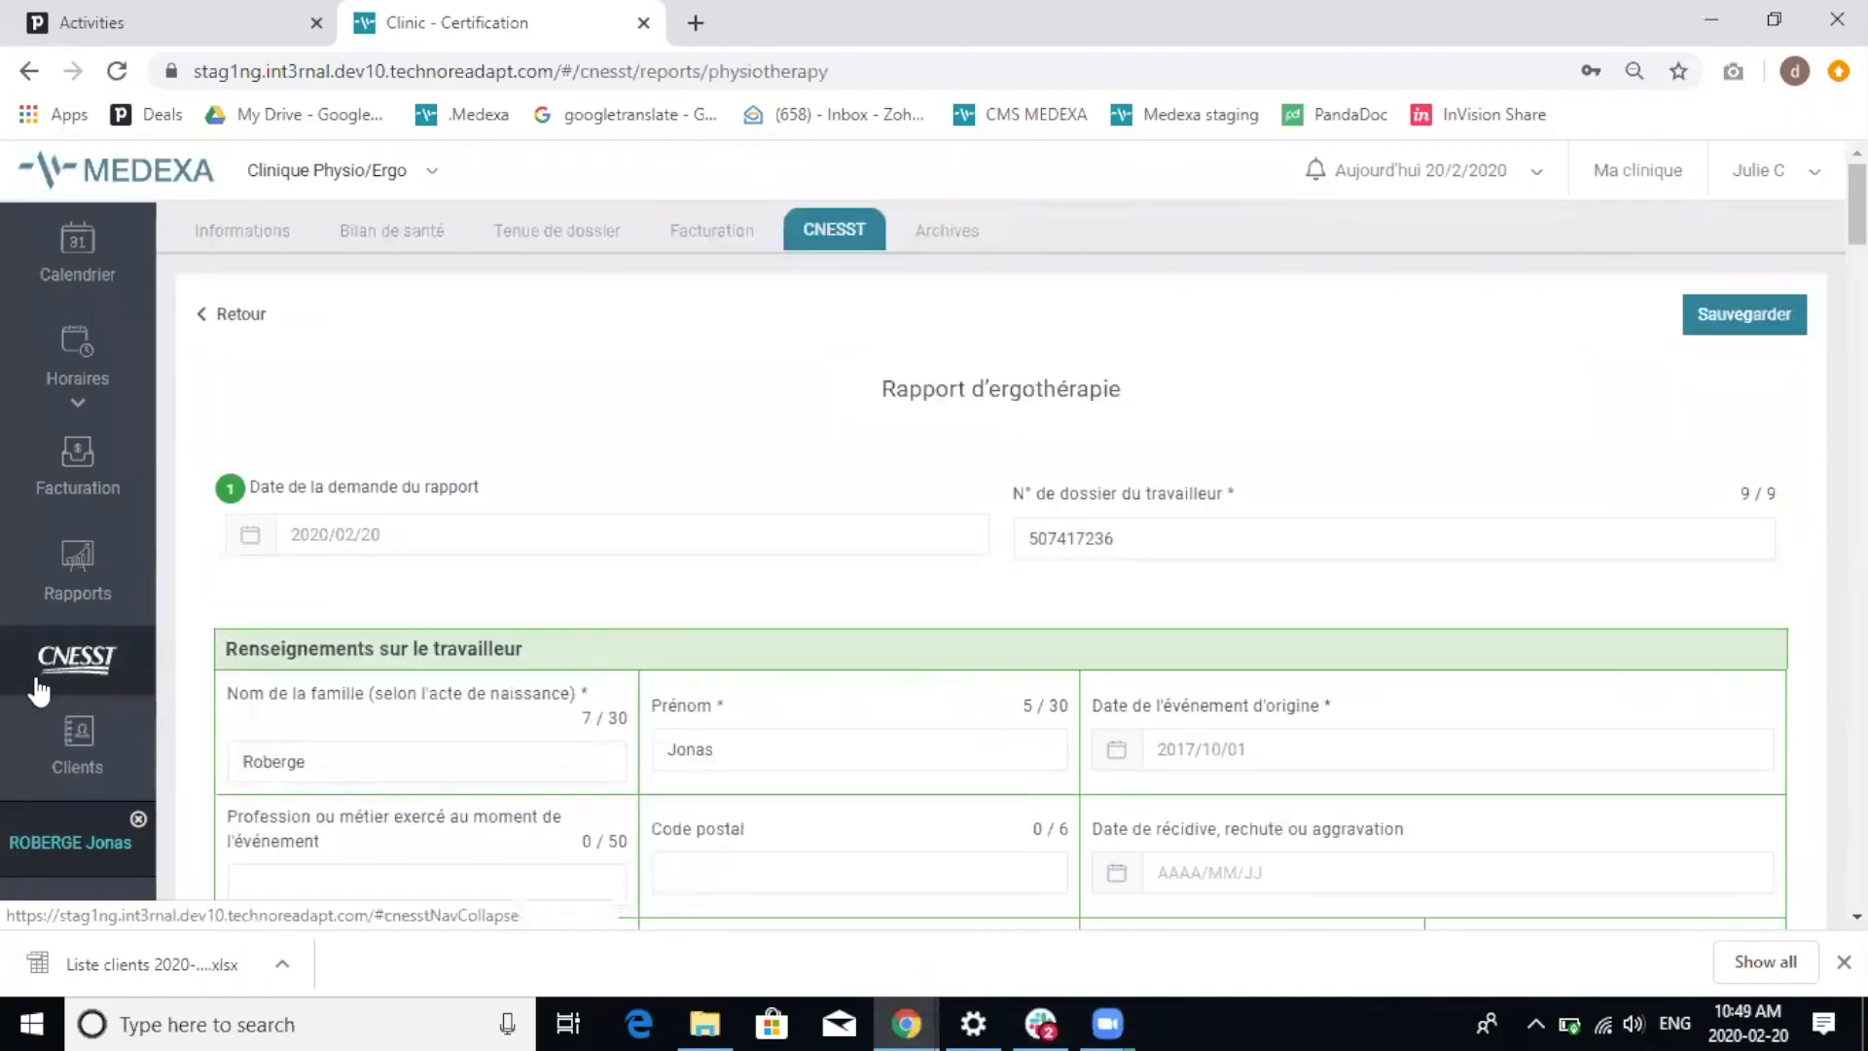
# - Examine the CNESST alerts (Signalements) for coverage stops, report requests and payment notices
pyautogui.click(39, 686)
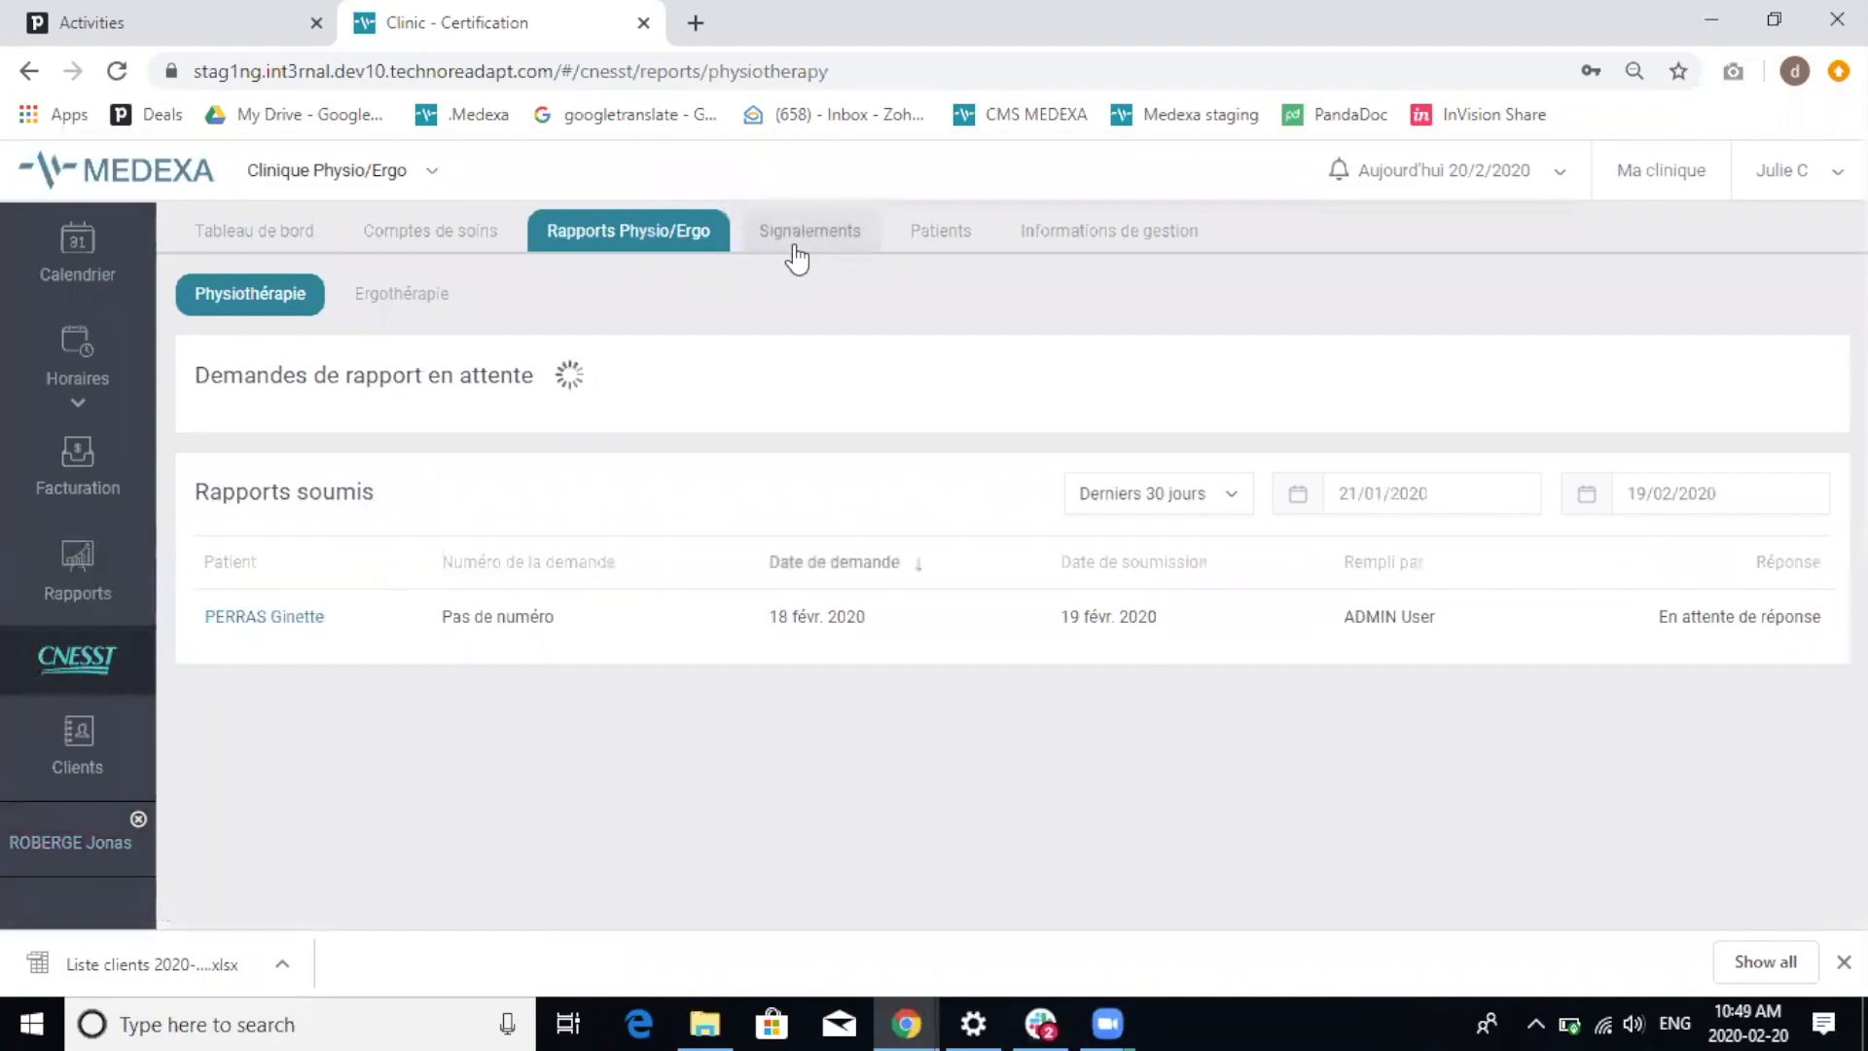
pyautogui.click(796, 255)
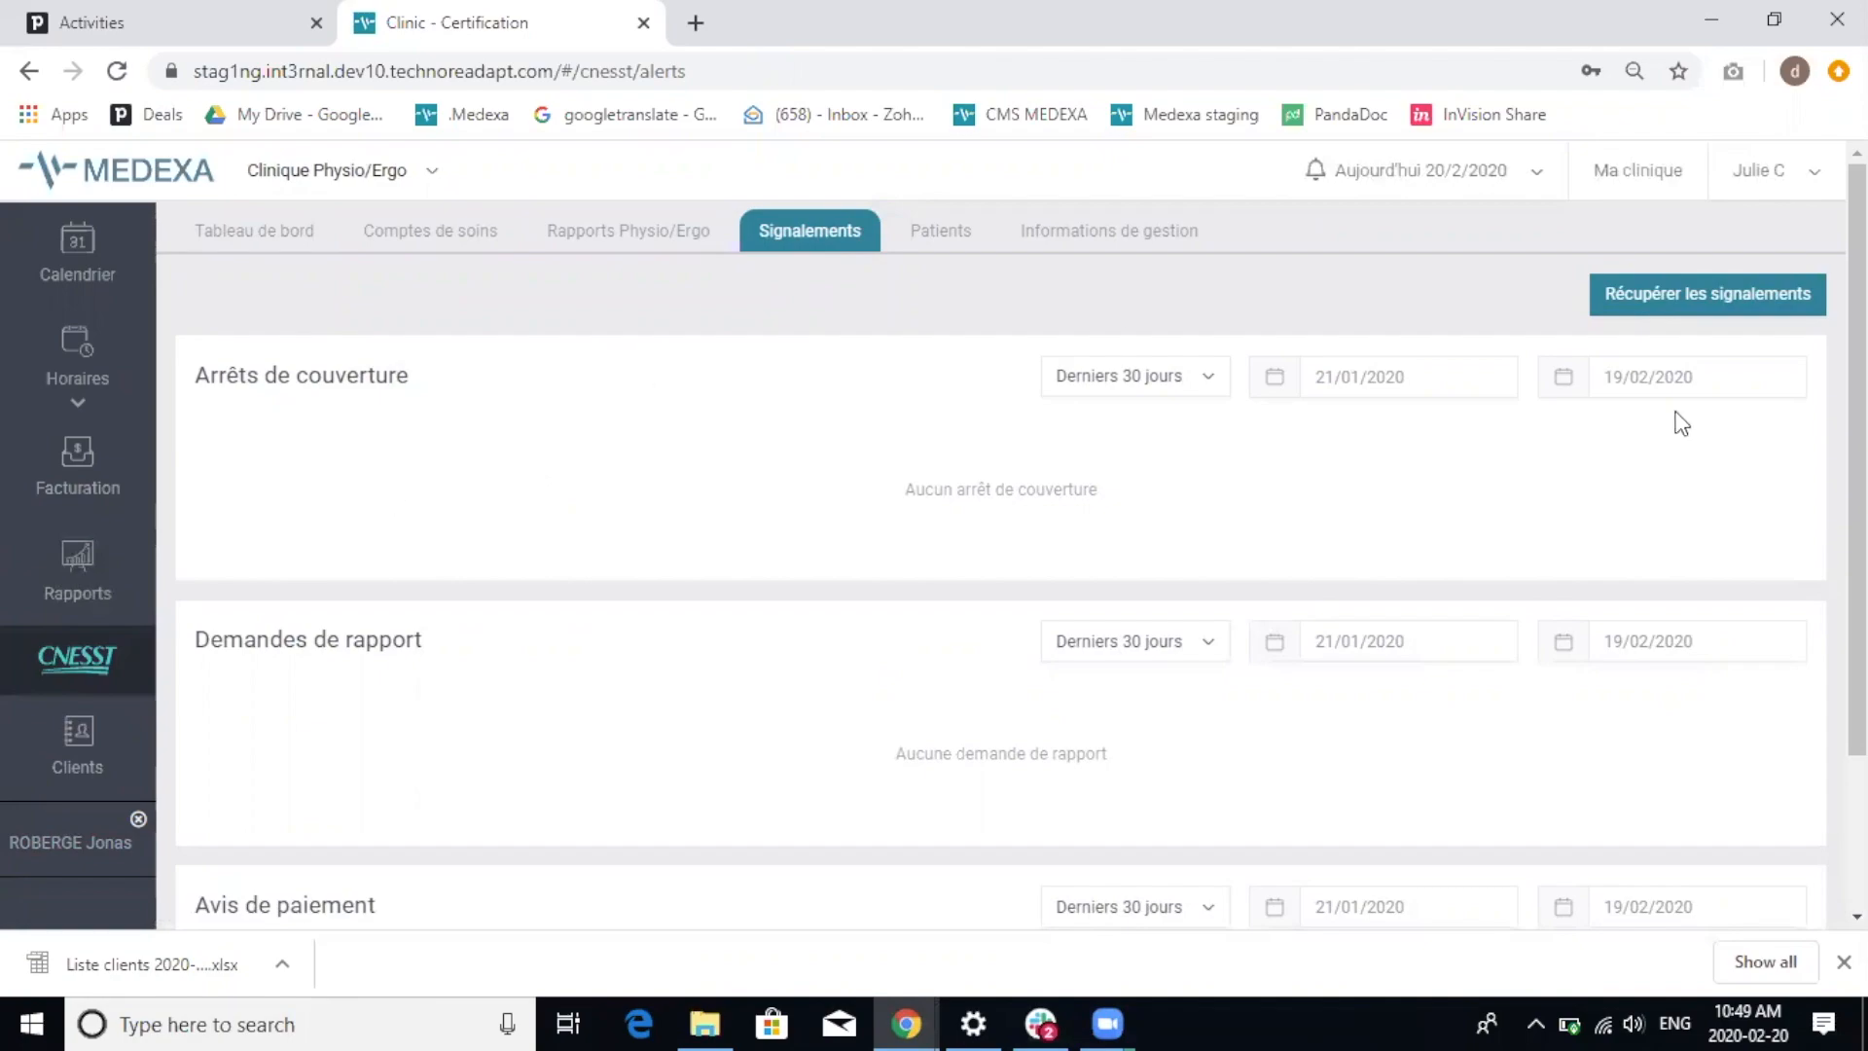
pyautogui.moveTo(1857, 426); pyautogui.dragTo(1857, 488)
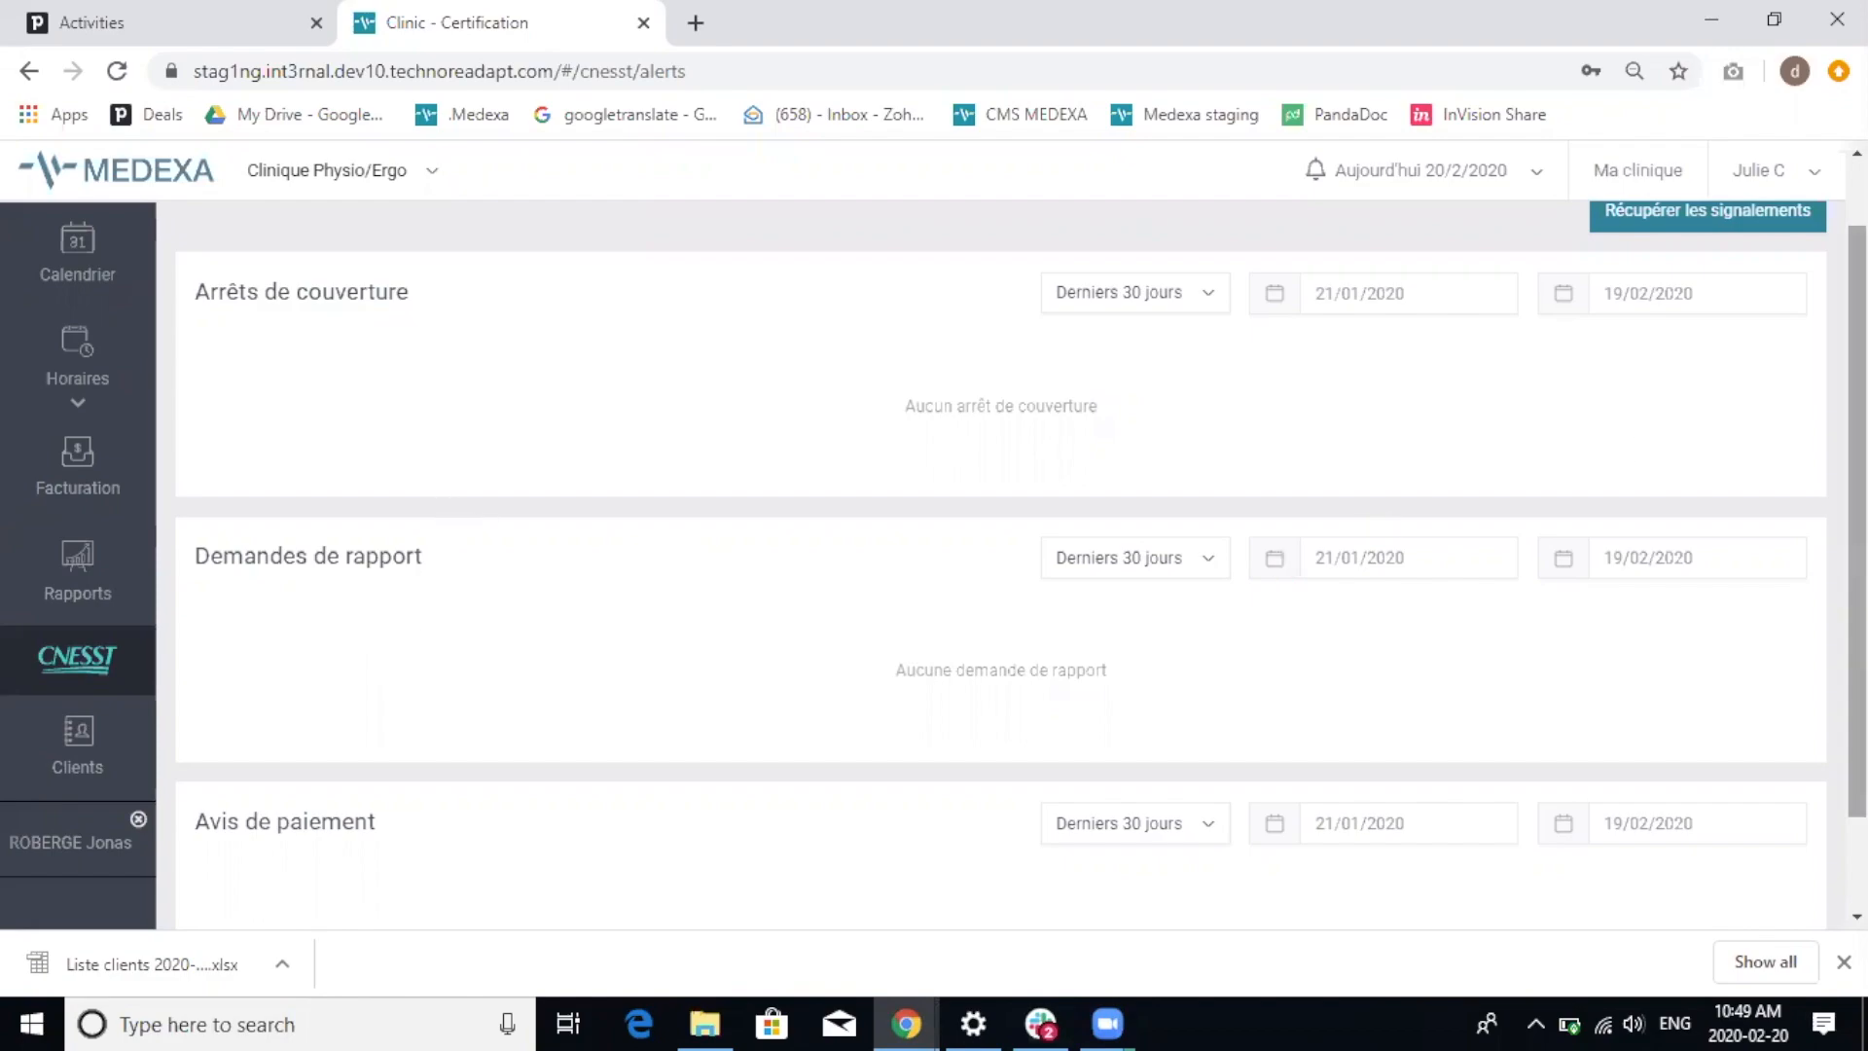
pyautogui.scroll(-1, 1638, 448)
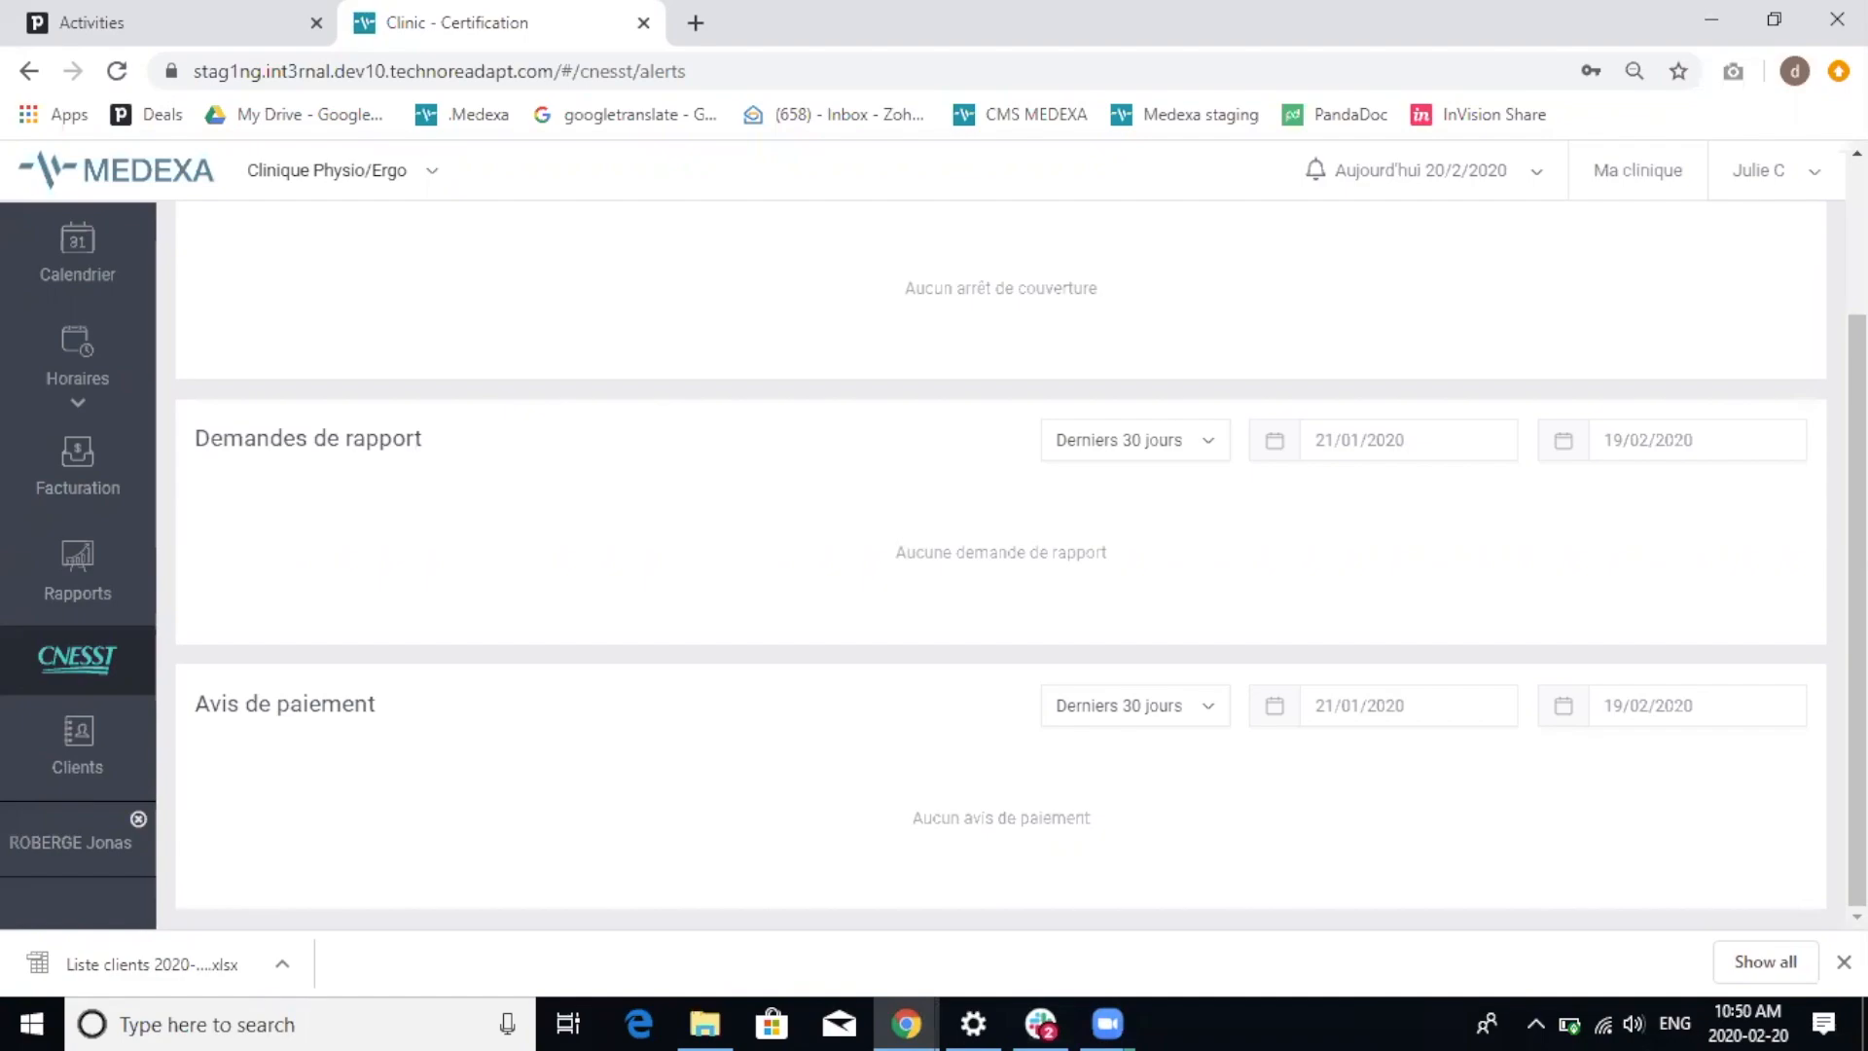
pyautogui.moveTo(1857, 642); pyautogui.dragTo(1857, 467)
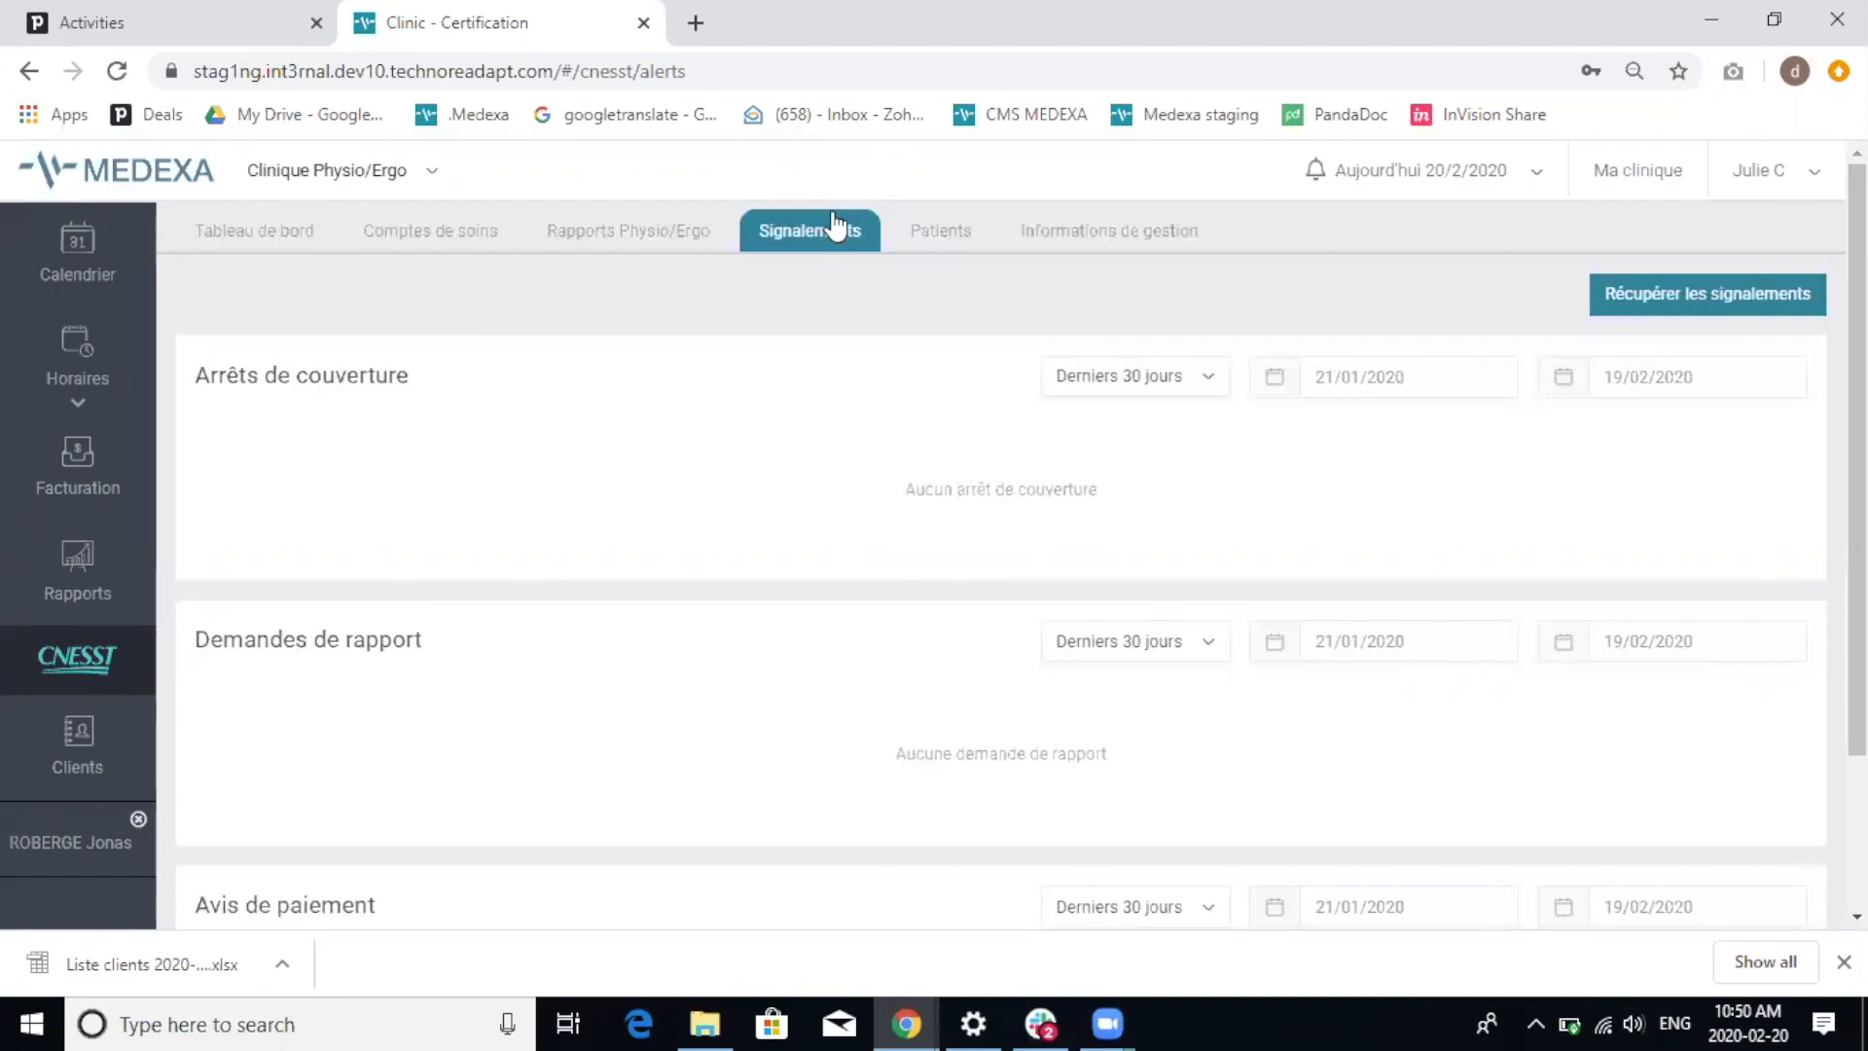
# - View the CNESST patient list with archived files and switch it back to active files
pyautogui.click(929, 239)
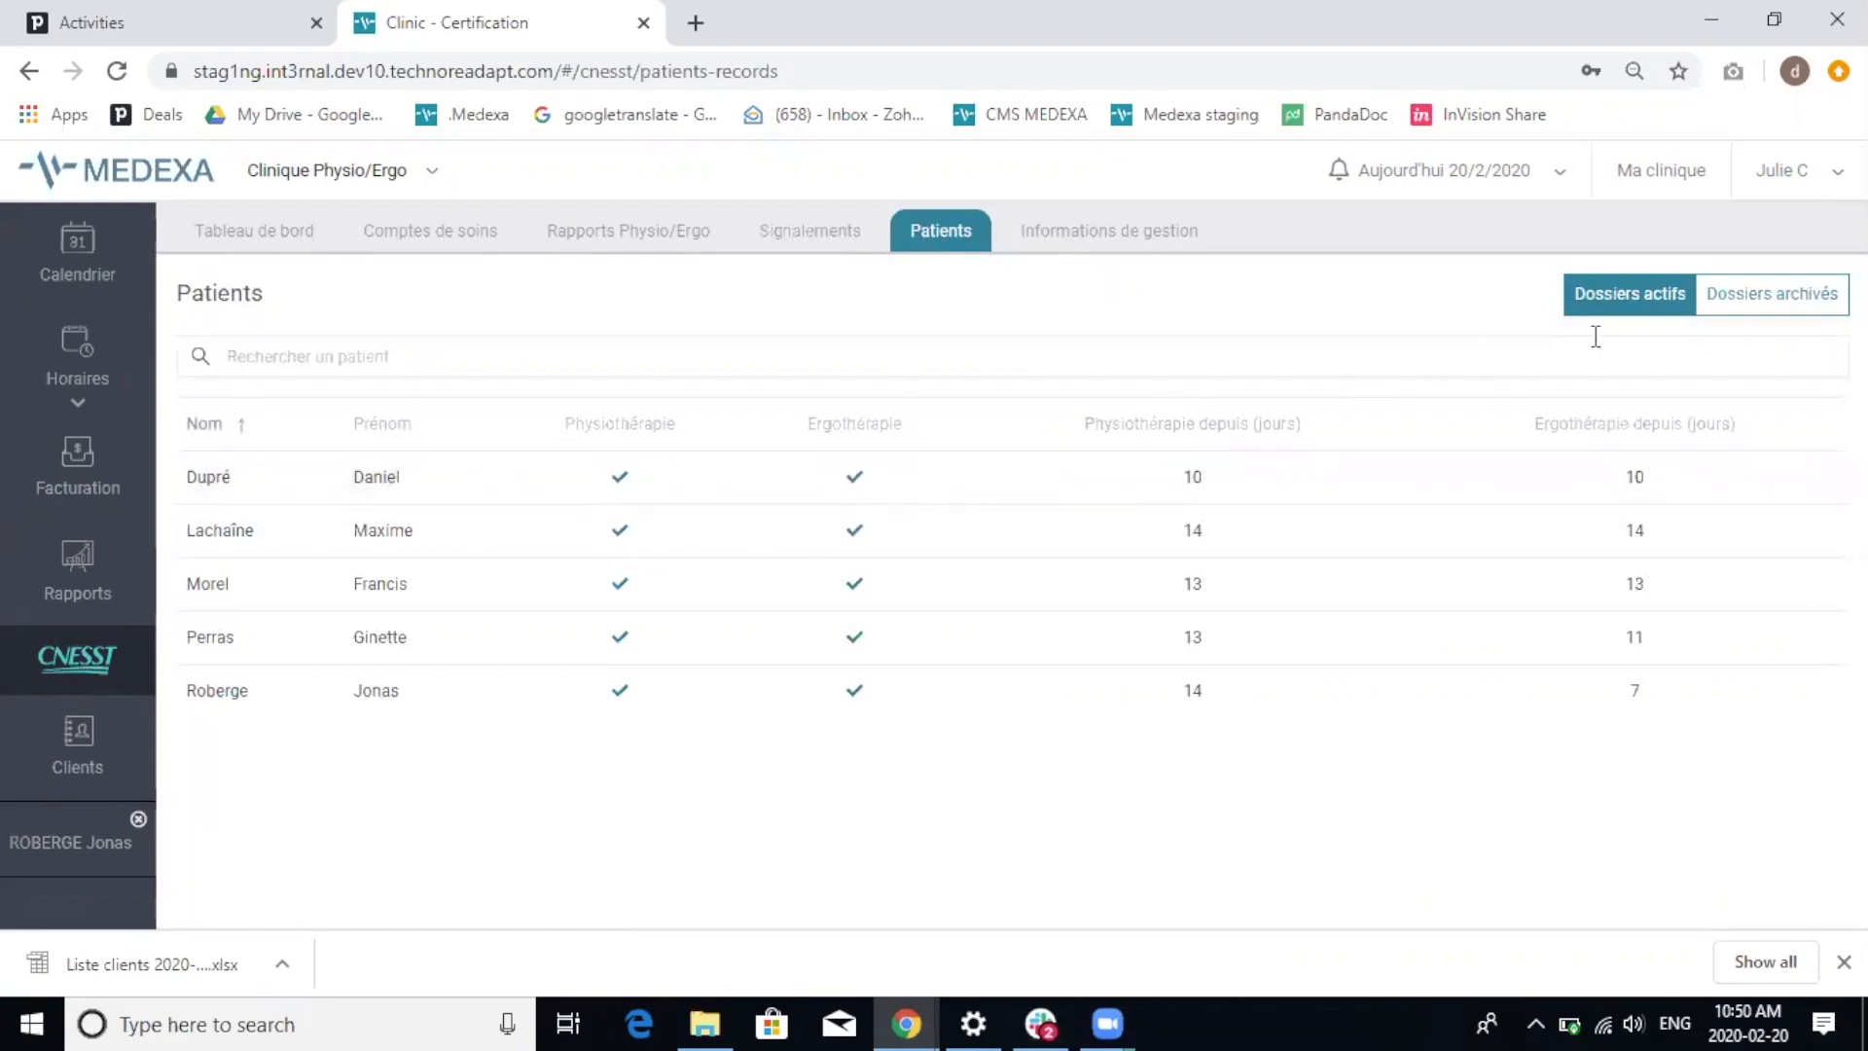
pyautogui.click(1739, 316)
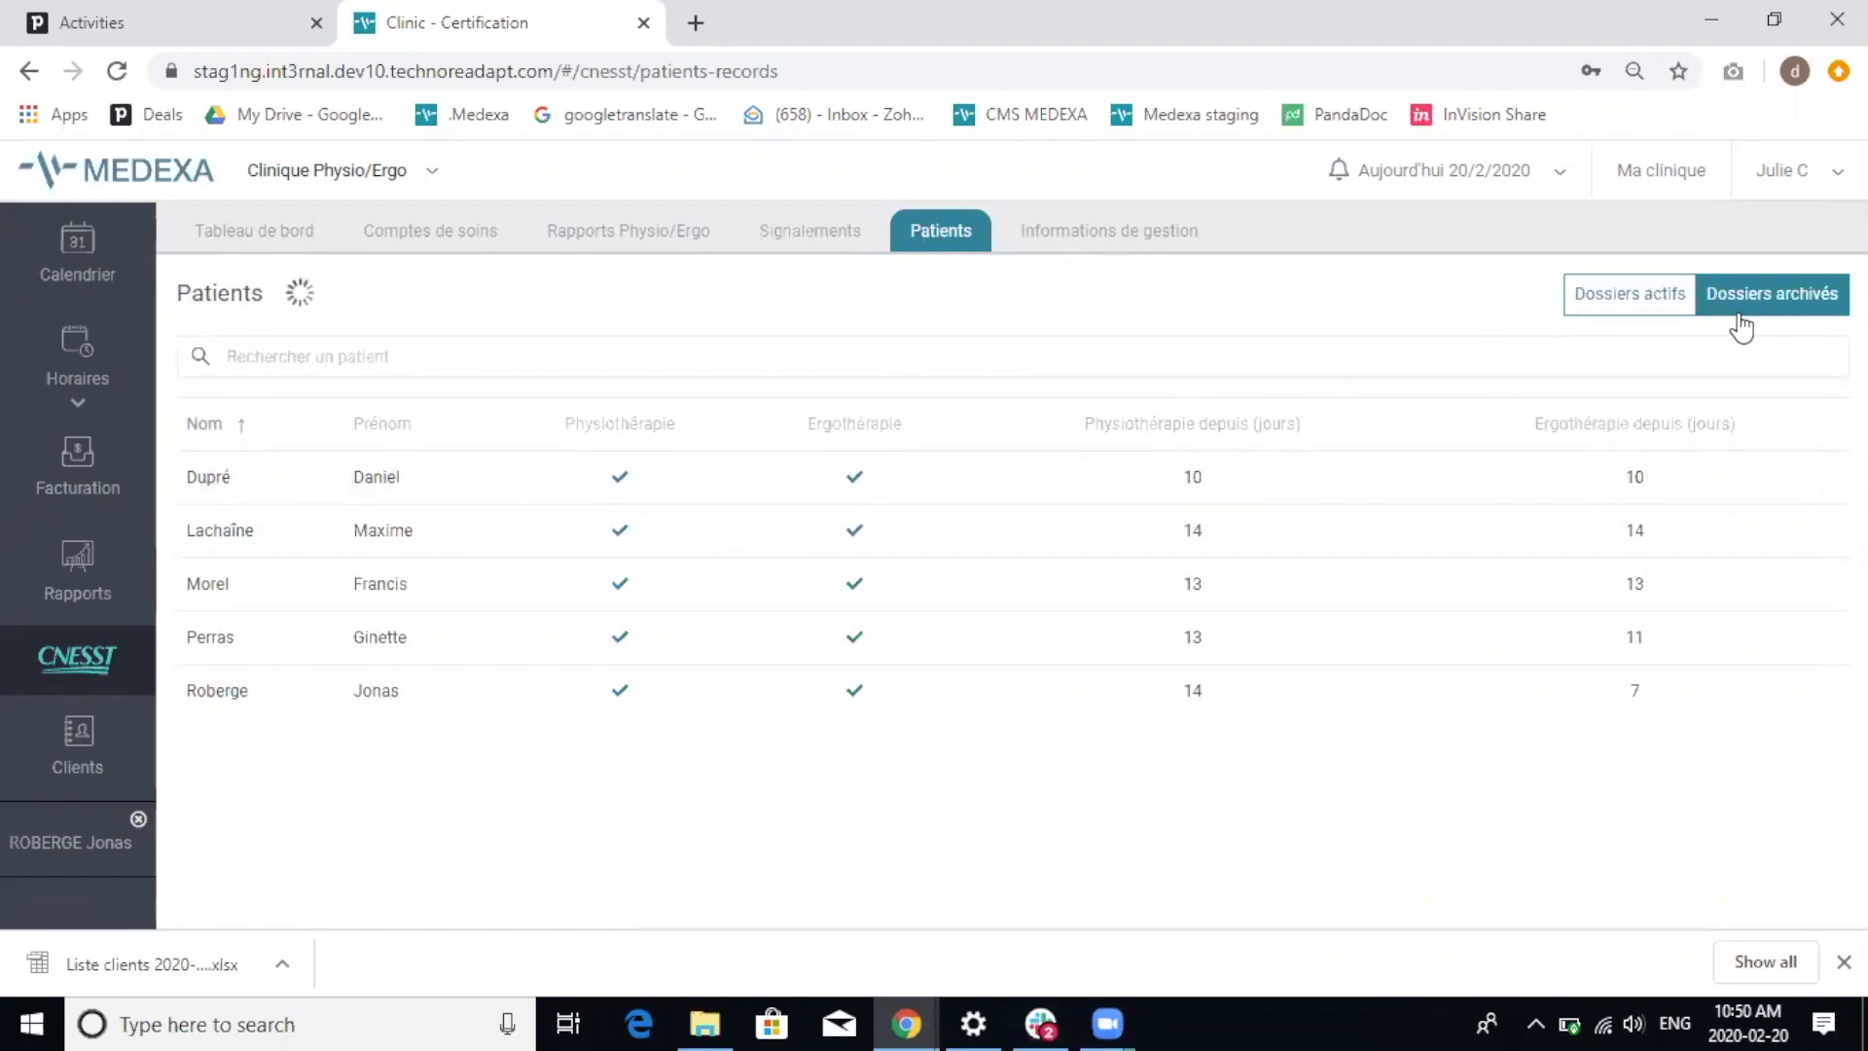
pyautogui.click(1620, 297)
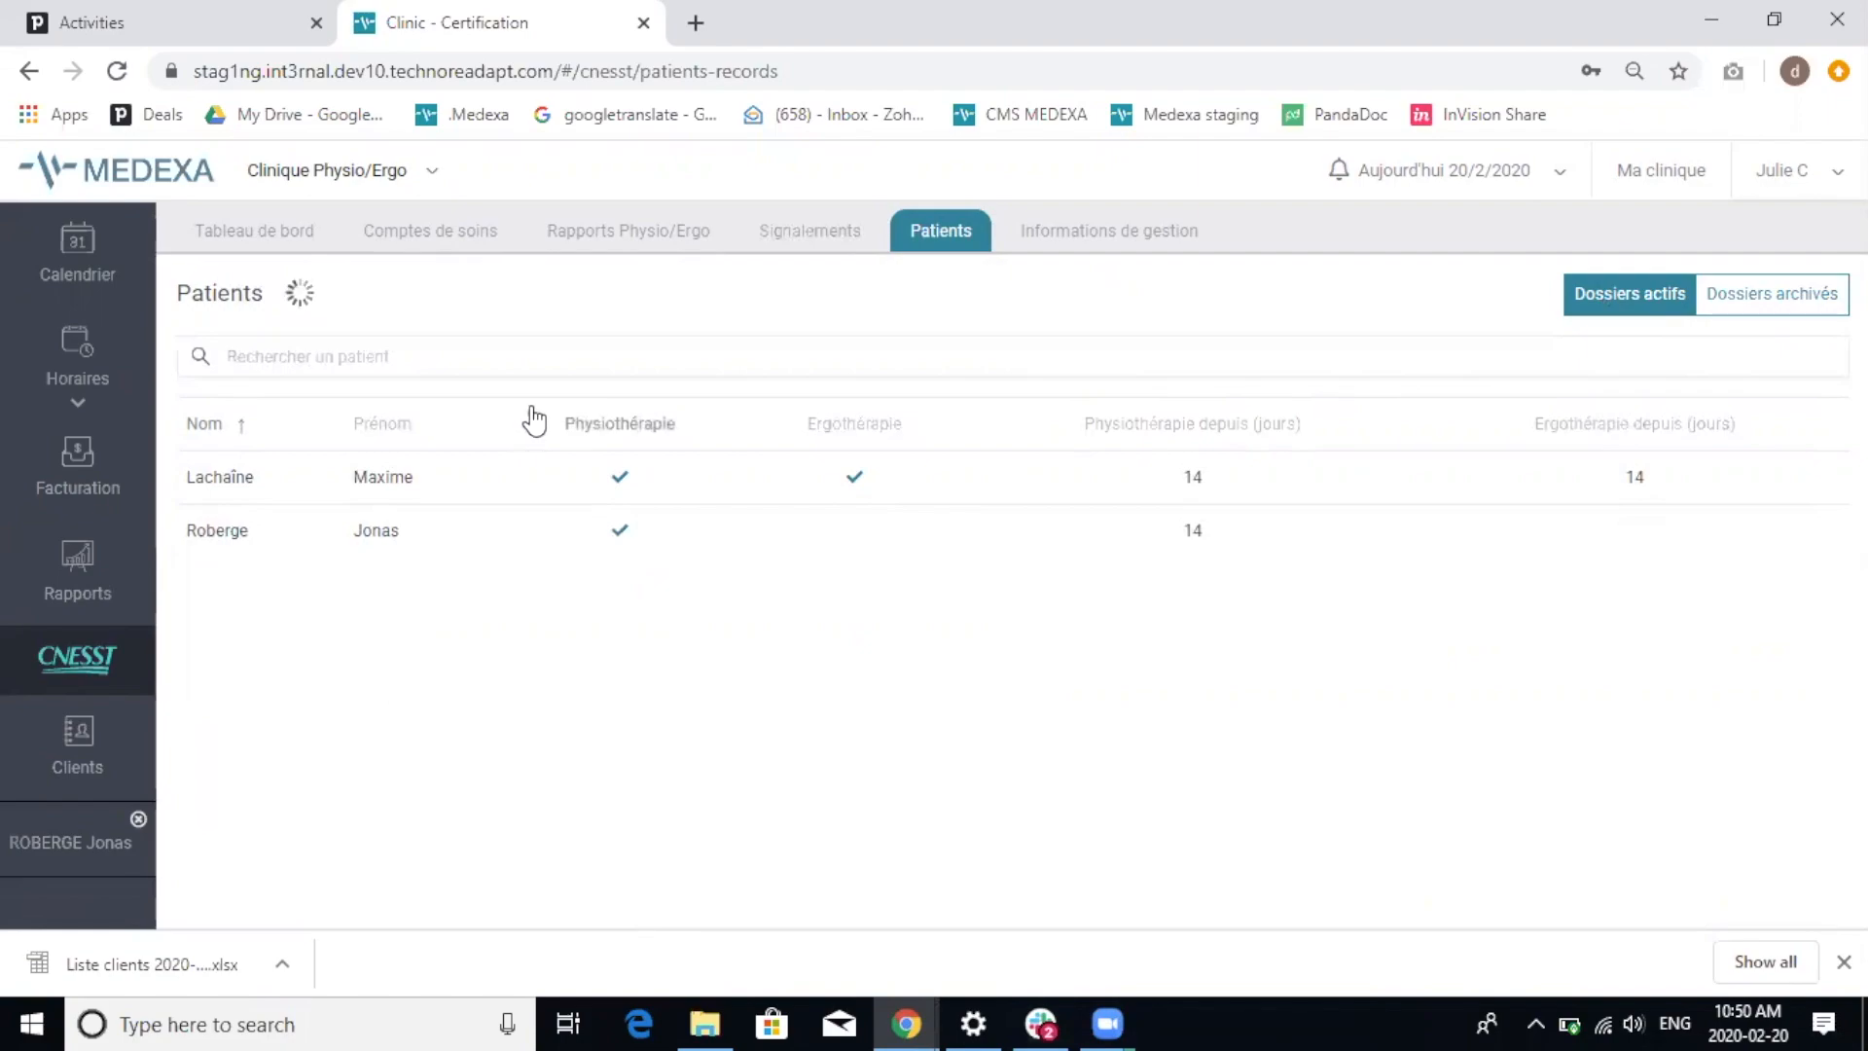
# - View the CNESST management information and return through the dashboard to the submissions in Comptes de soins
pyautogui.click(1124, 251)
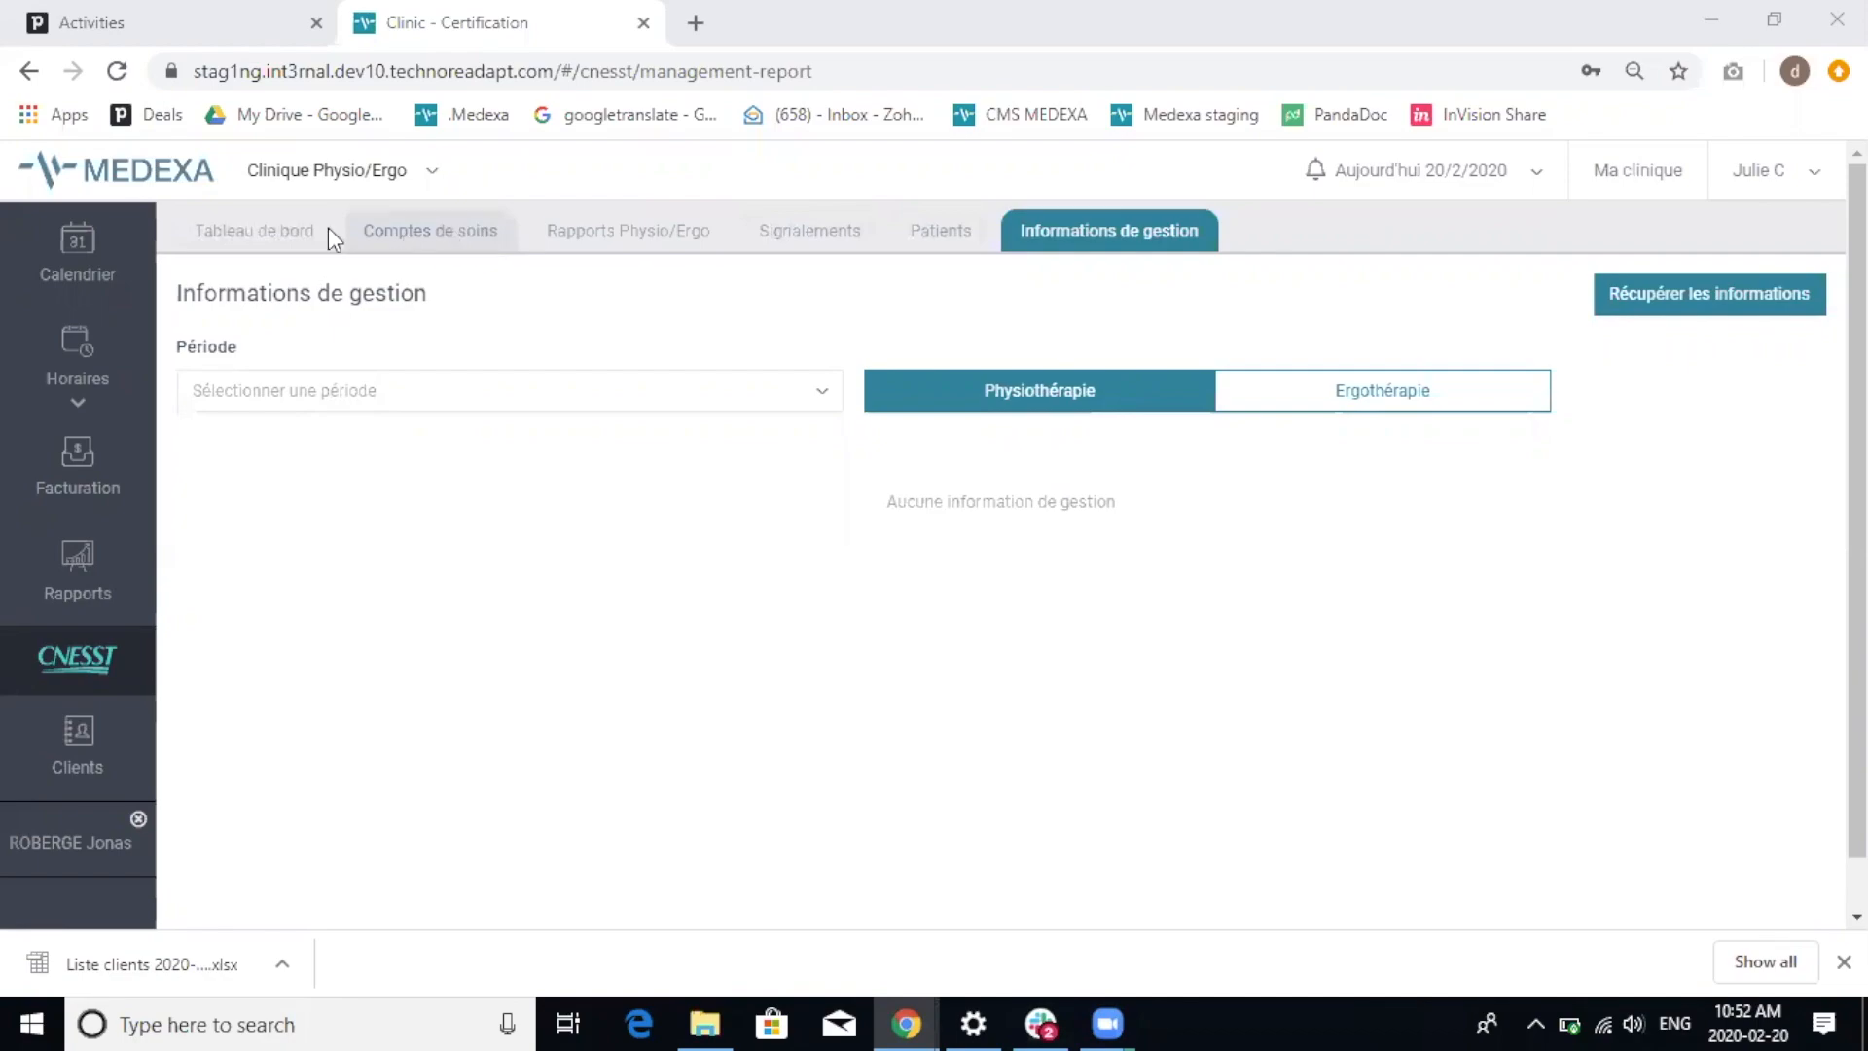
pyautogui.click(314, 255)
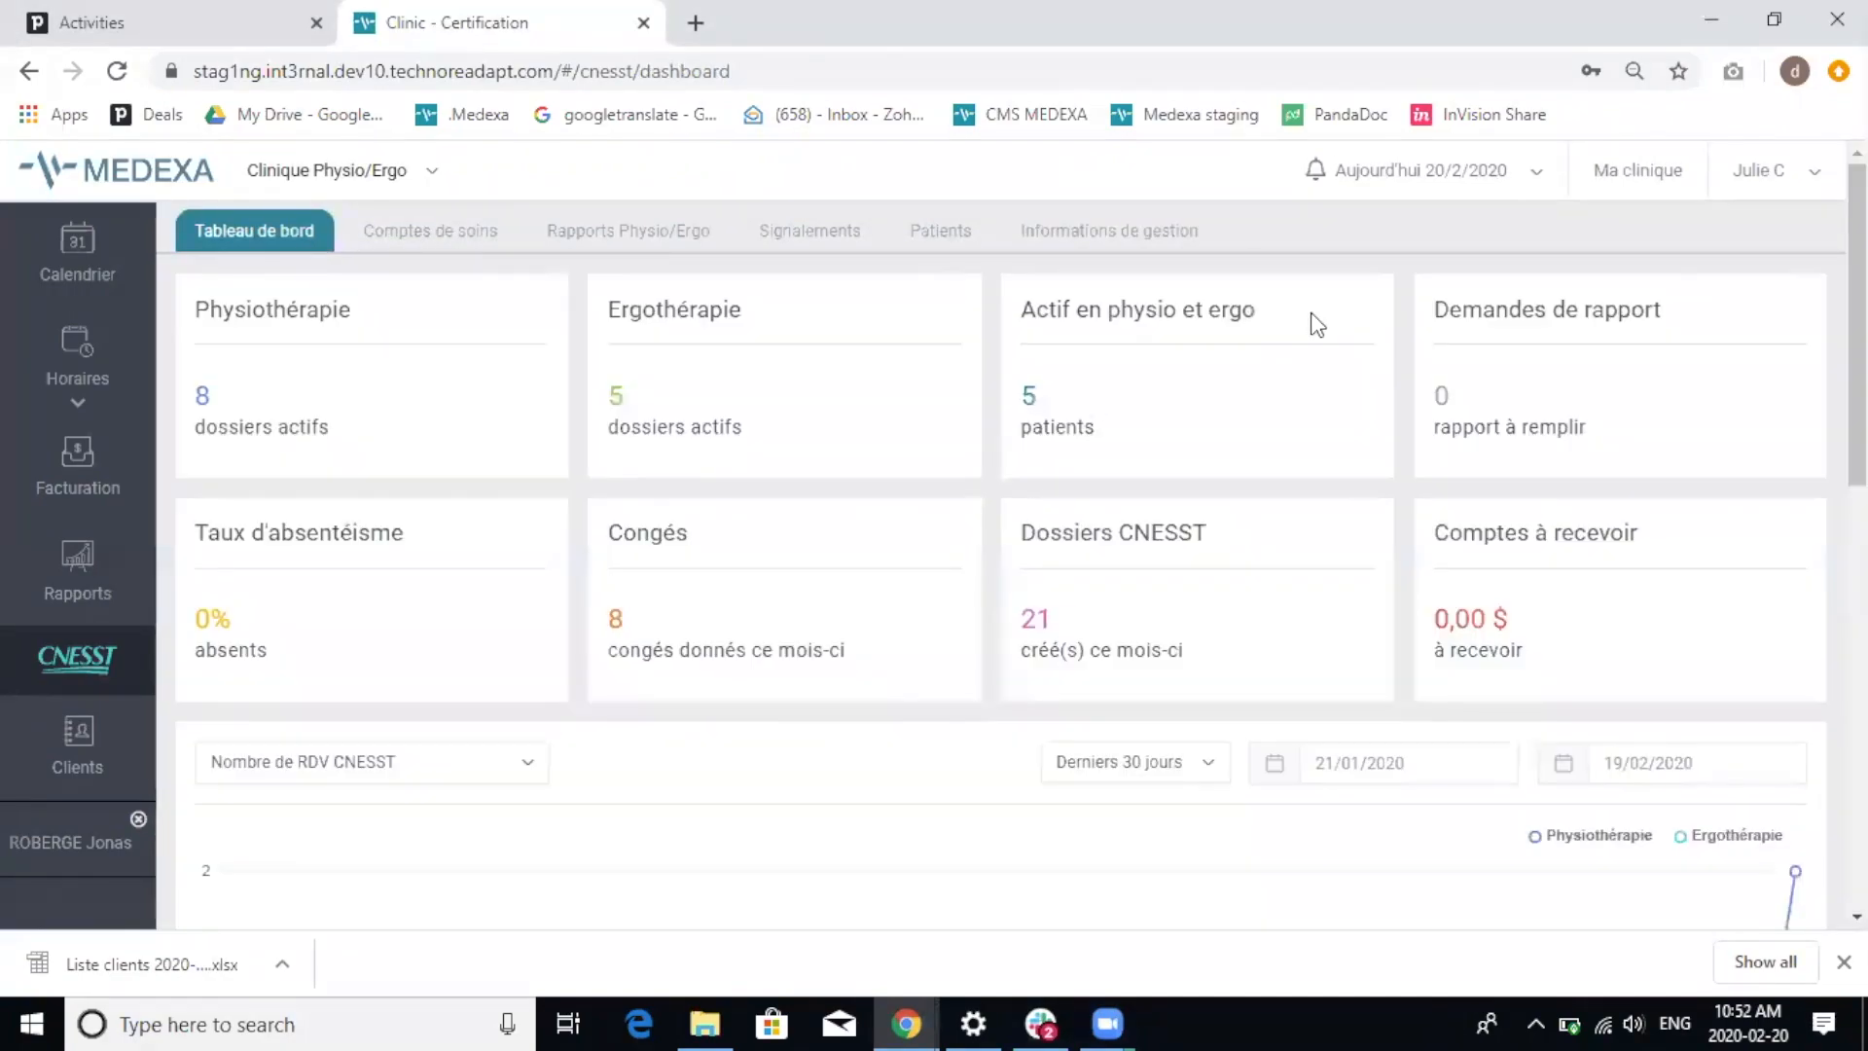
pyautogui.click(438, 245)
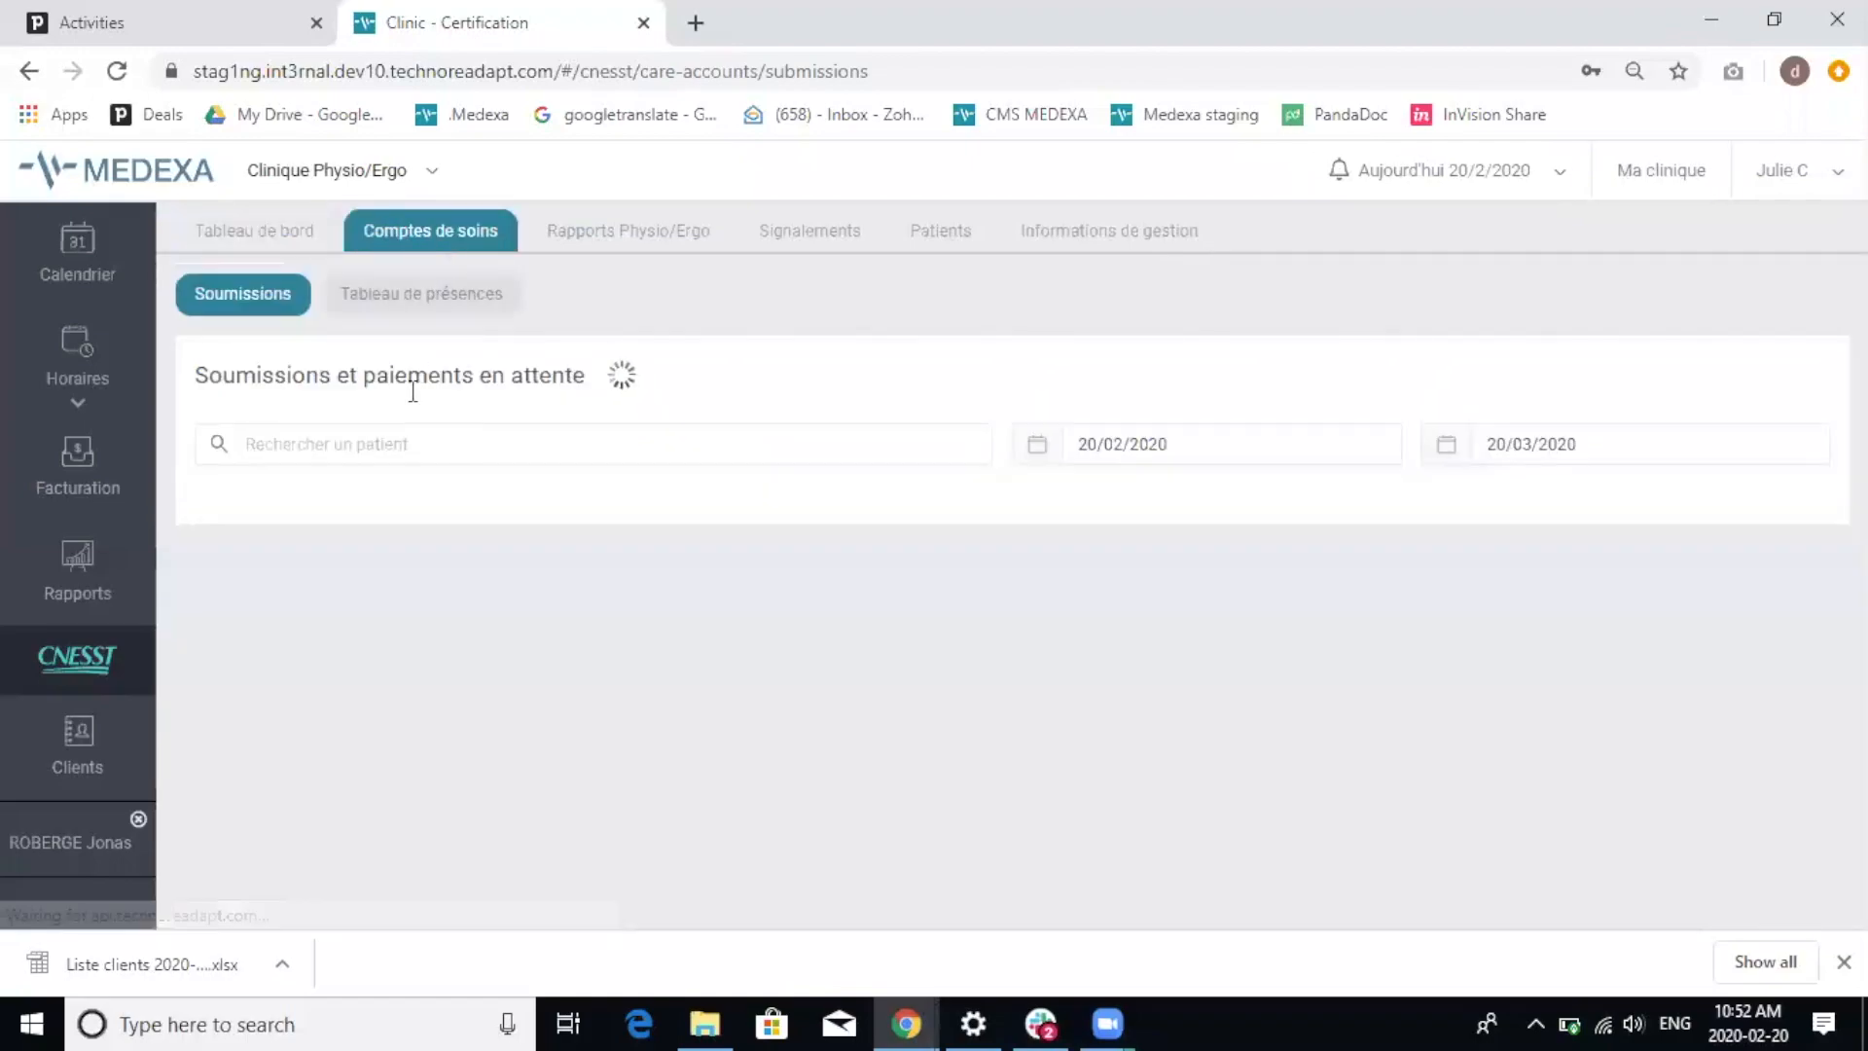
# - Bring up the code application options on the attendance board (Tableau de présences) and review the available attendance codes
pyautogui.click(486, 307)
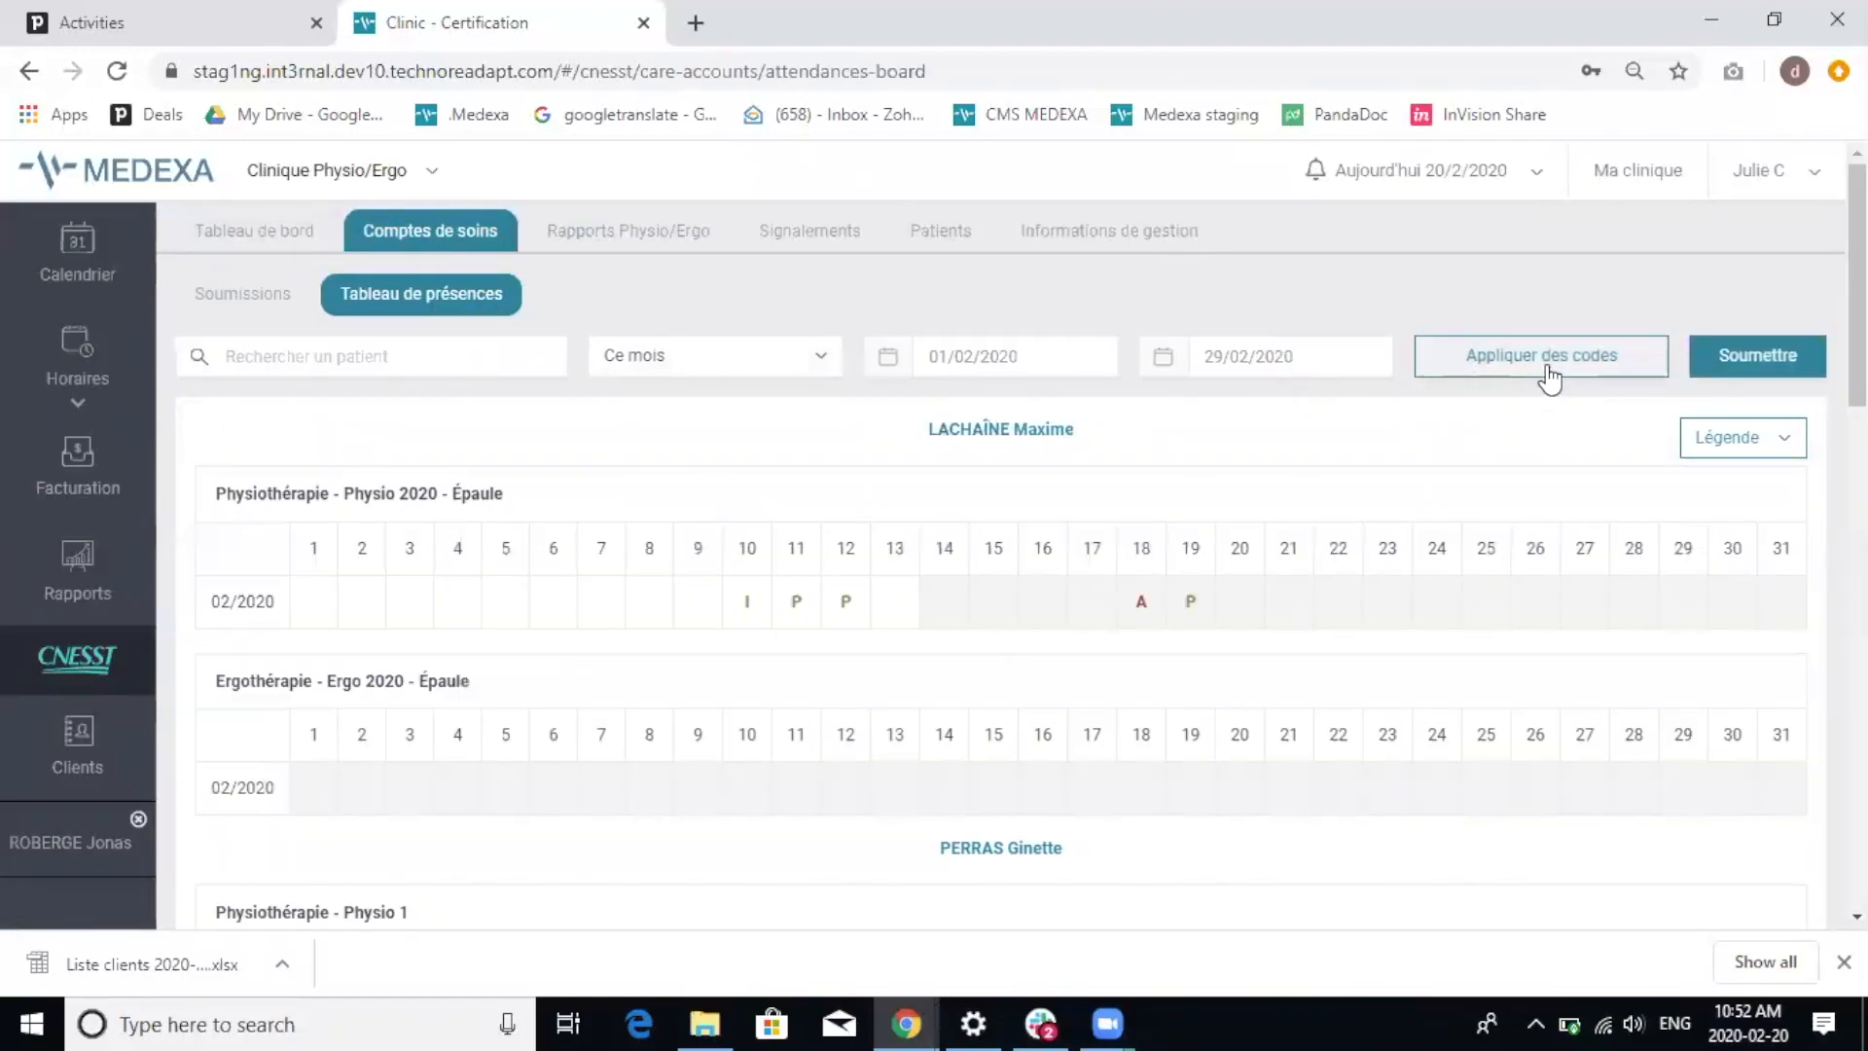
pyautogui.click(1548, 373)
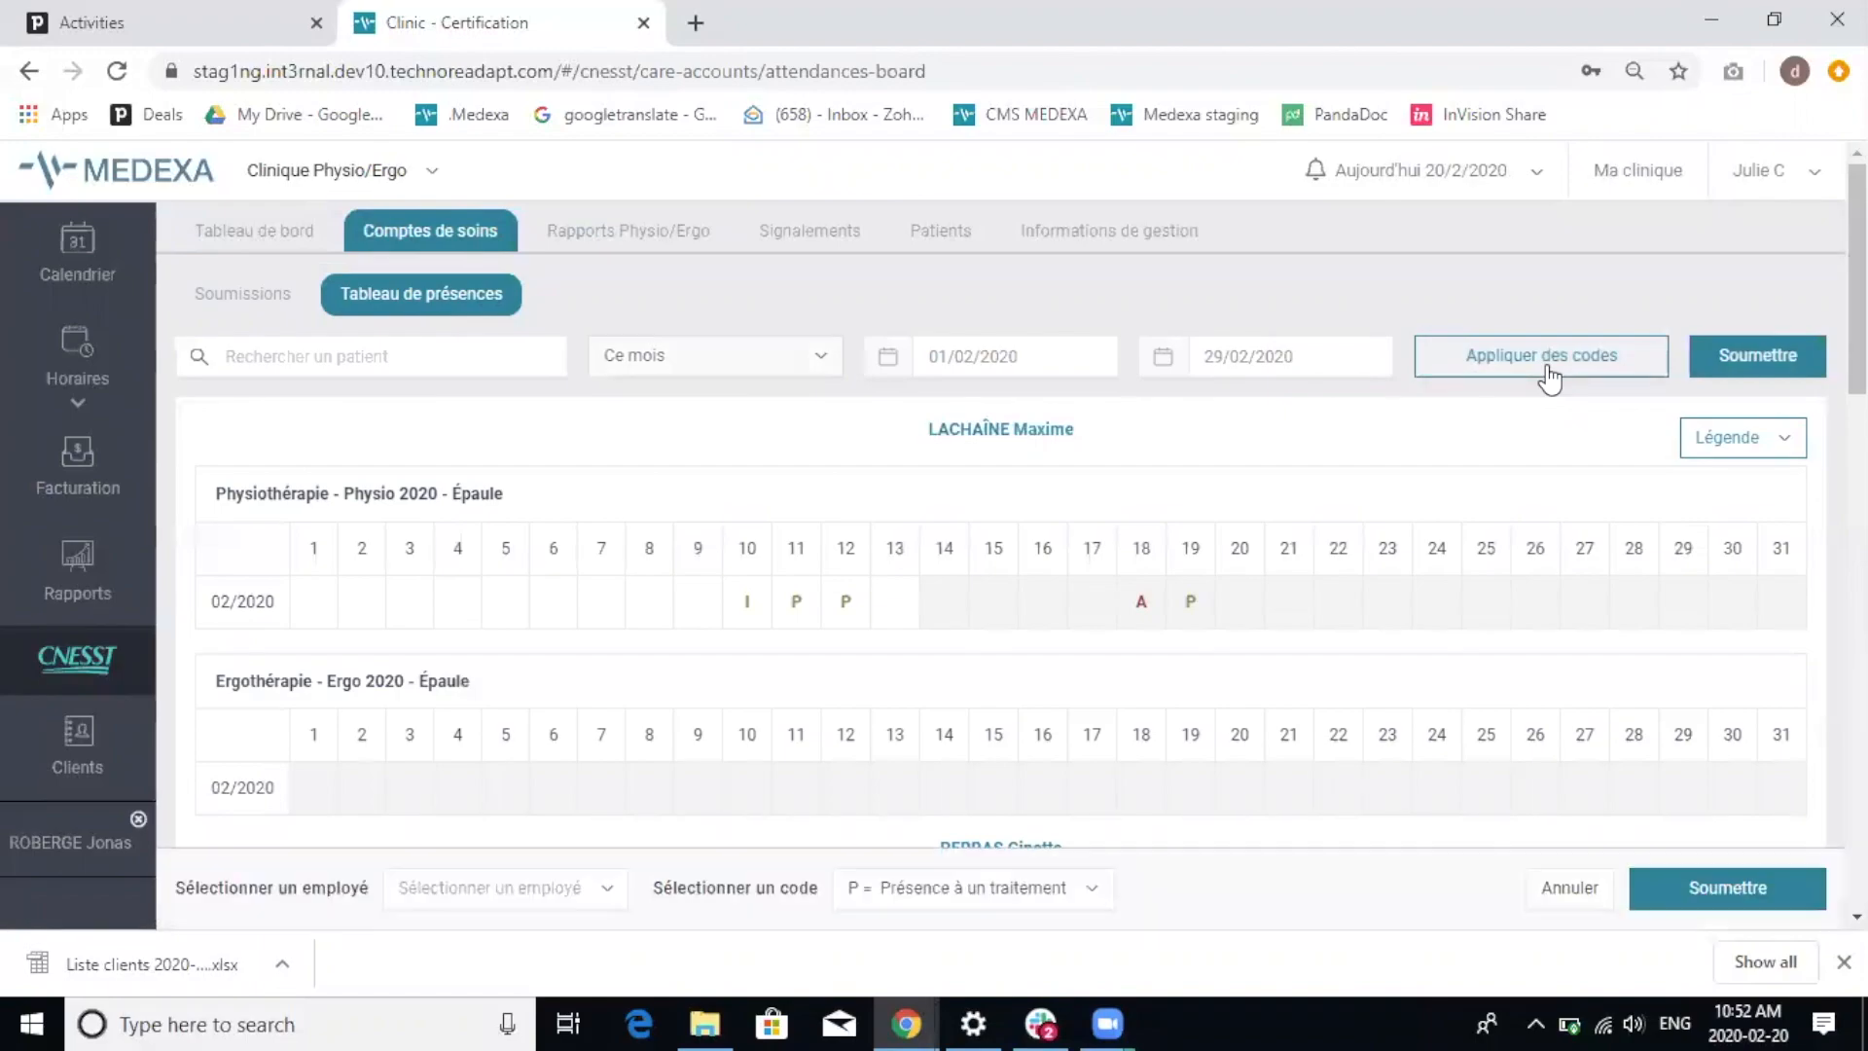
pyautogui.click(1012, 887)
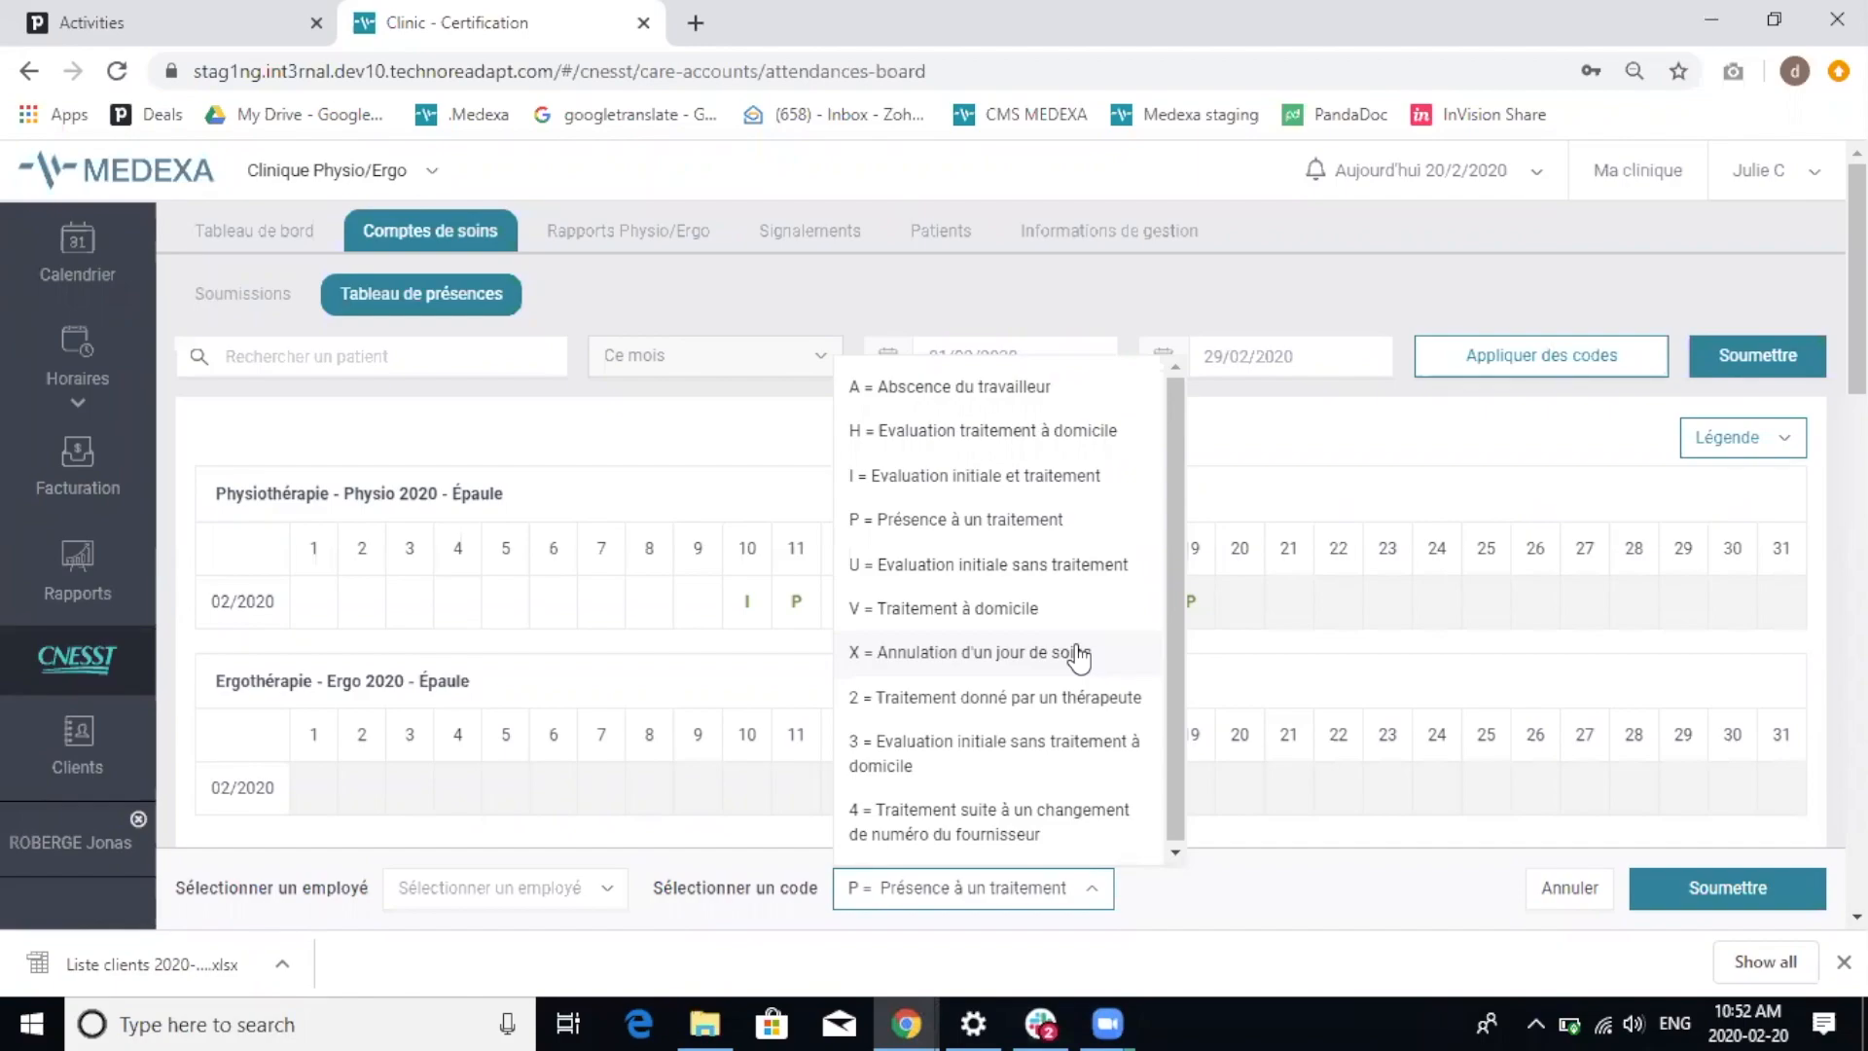
pyautogui.click(1196, 299)
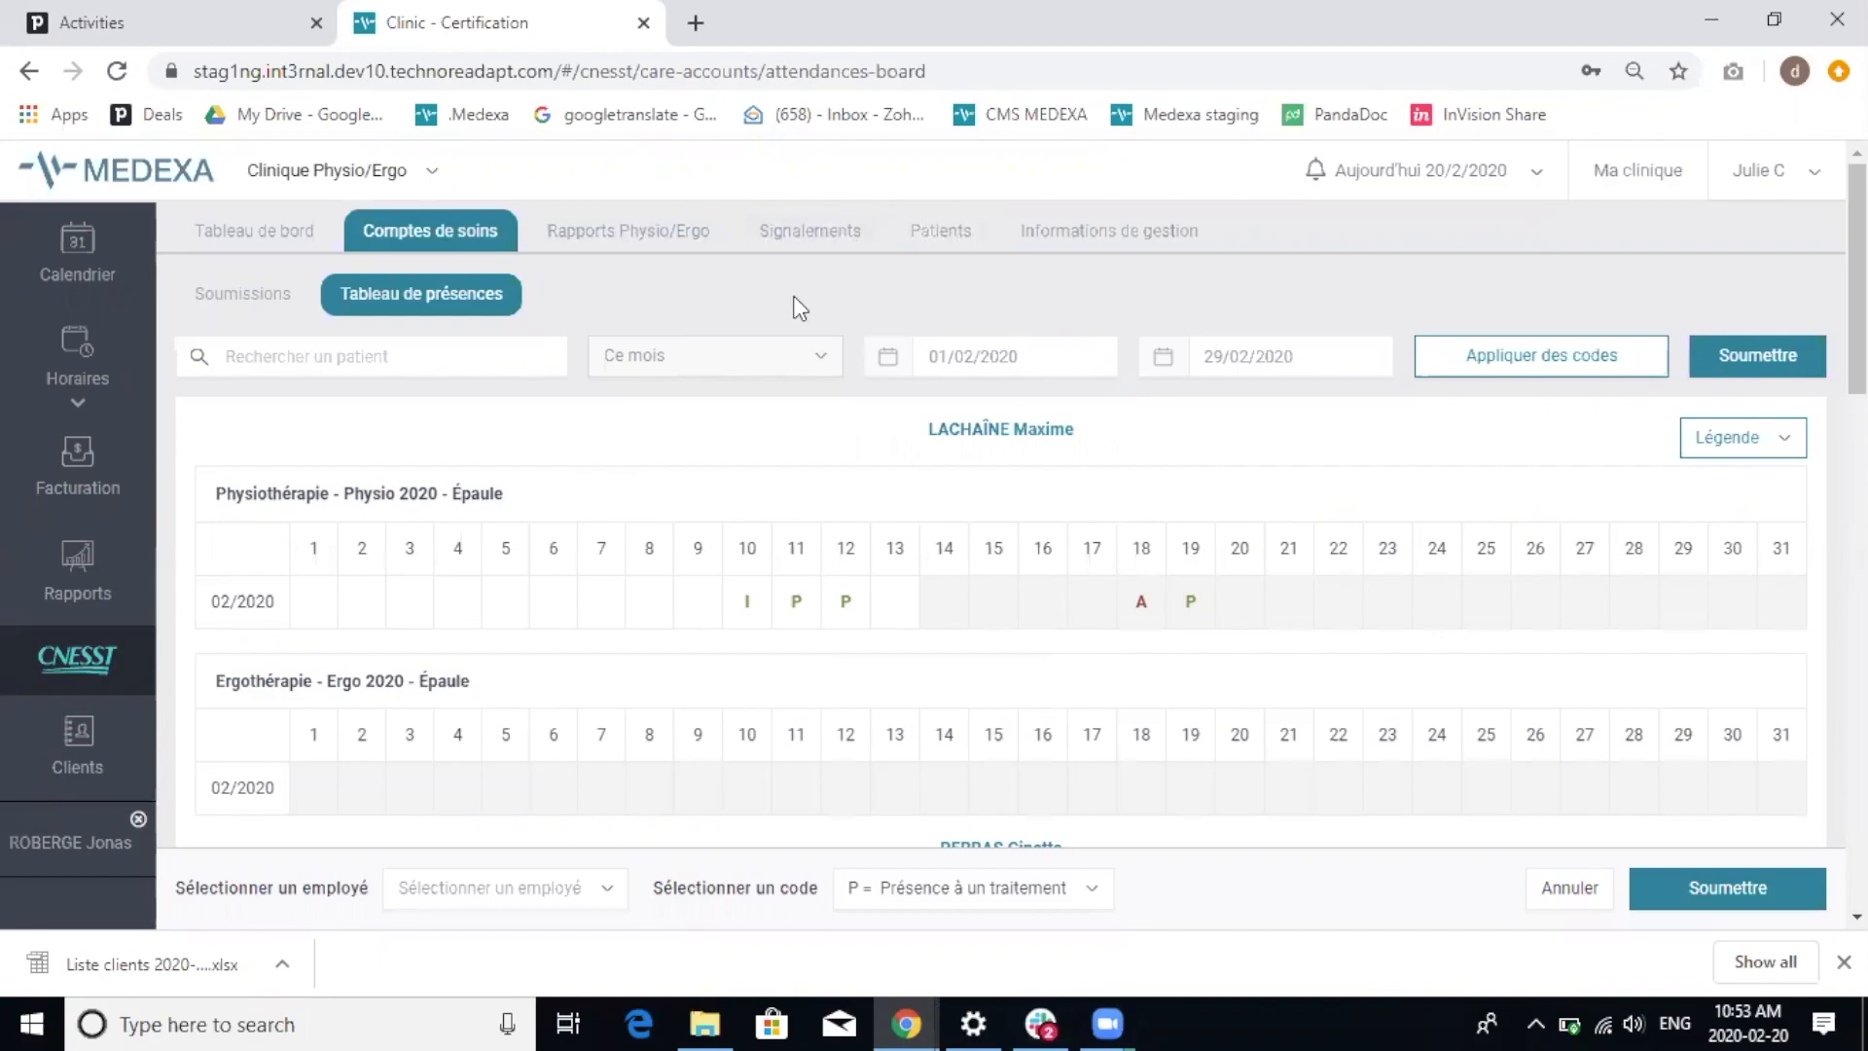
# - Review the coverage stops, report requests and payment notices in the CNESST alerts (Signalements)
pyautogui.click(627, 238)
pyautogui.click(775, 236)
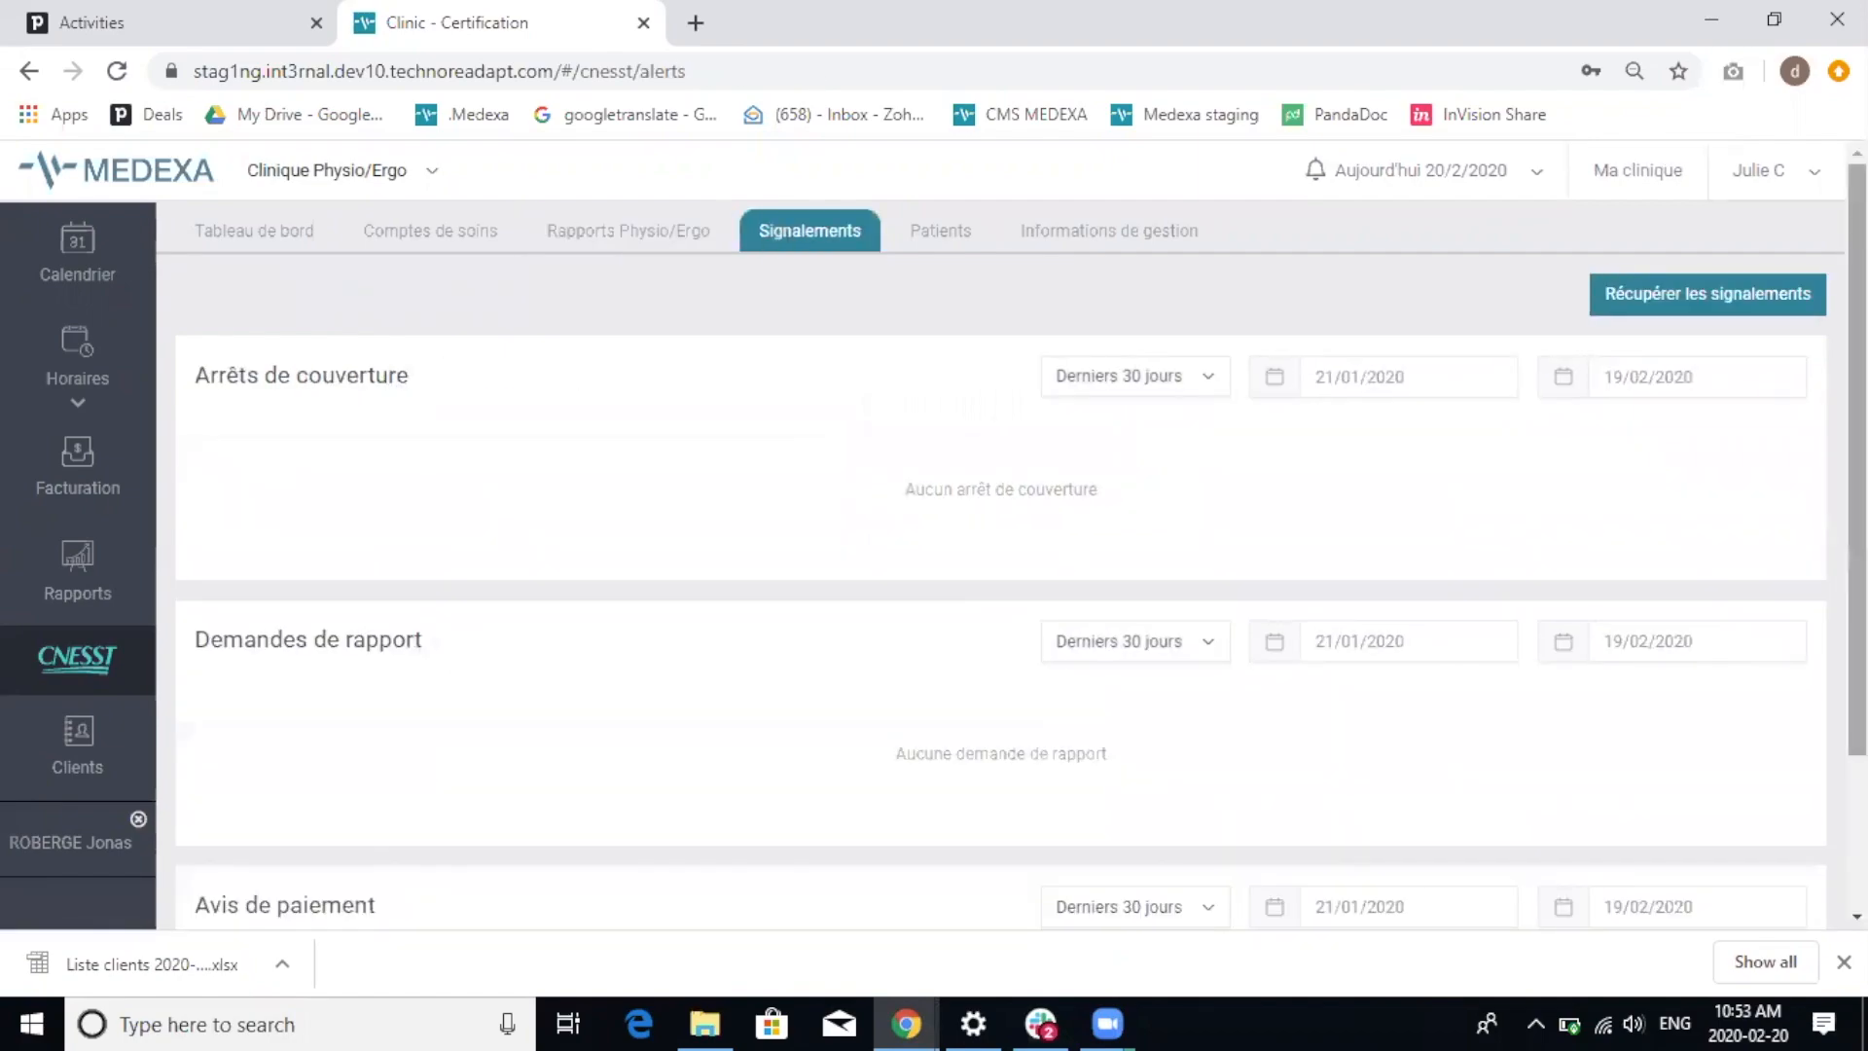
pyautogui.scroll(-2, 1000, 564)
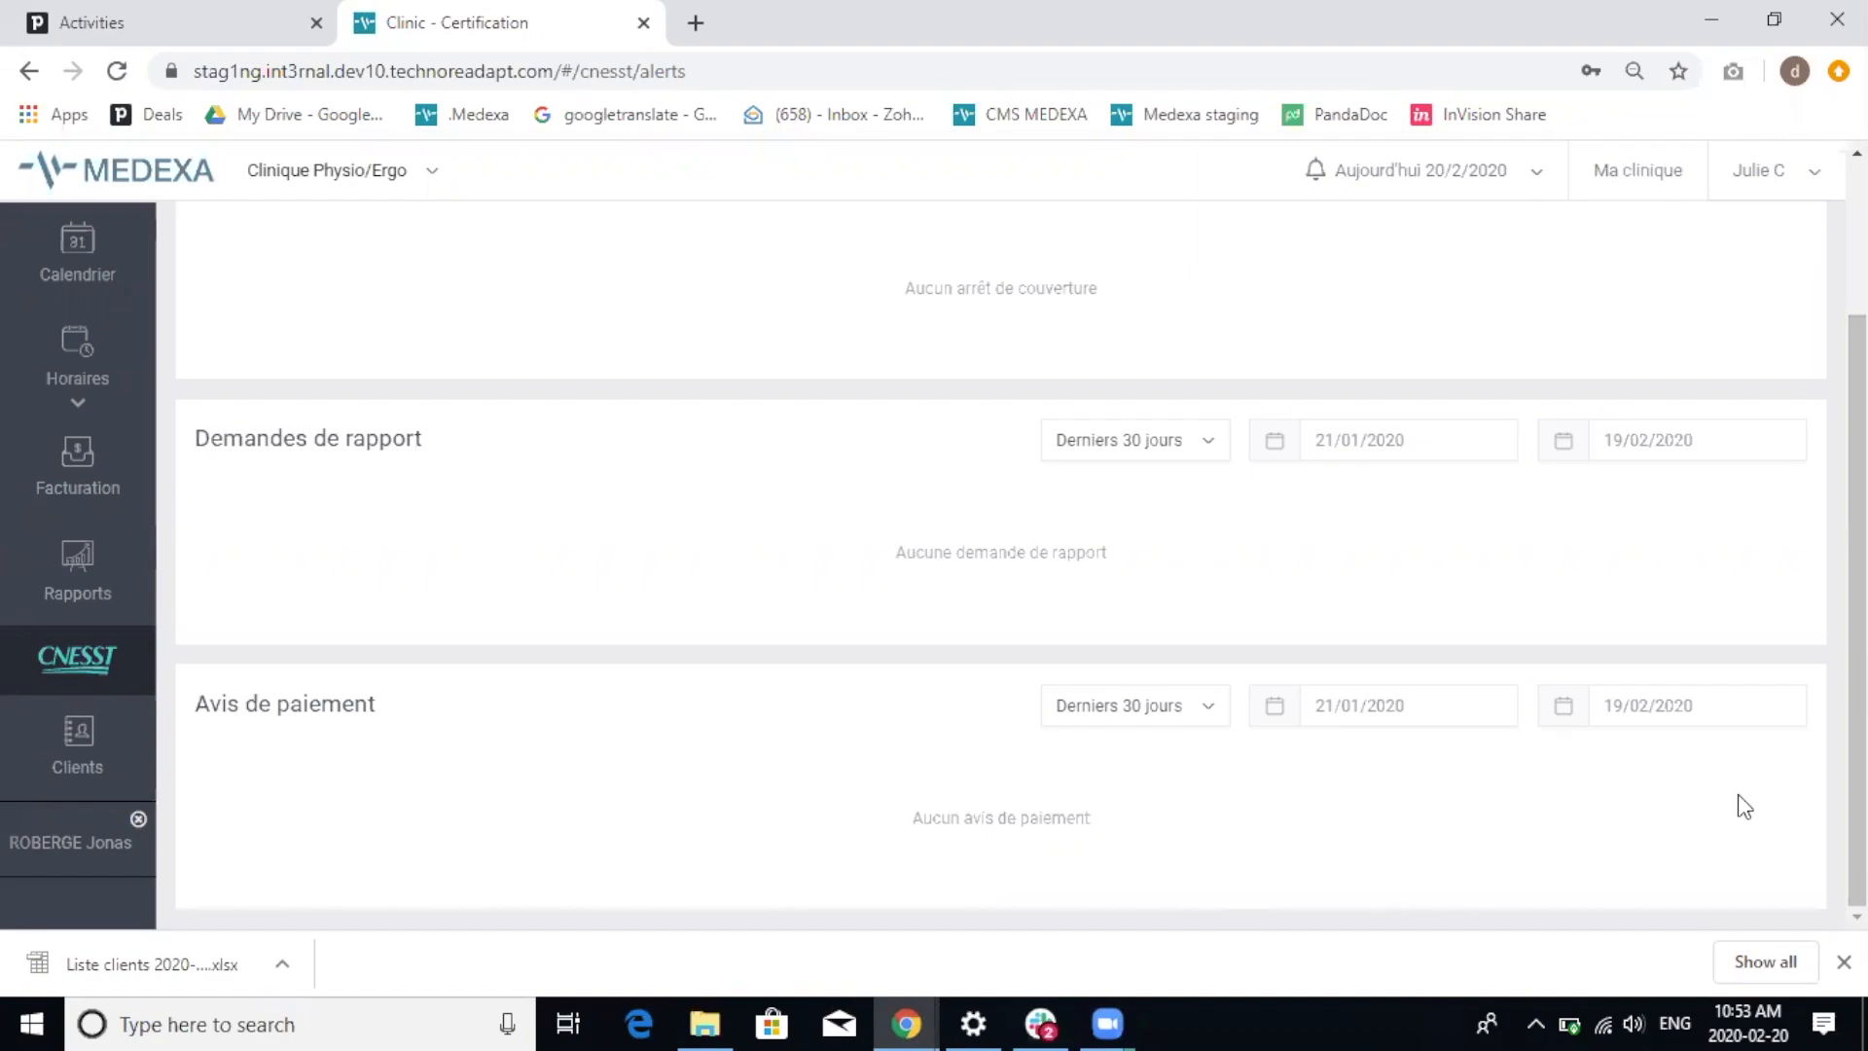
pyautogui.scroll(2, 1857, 584)
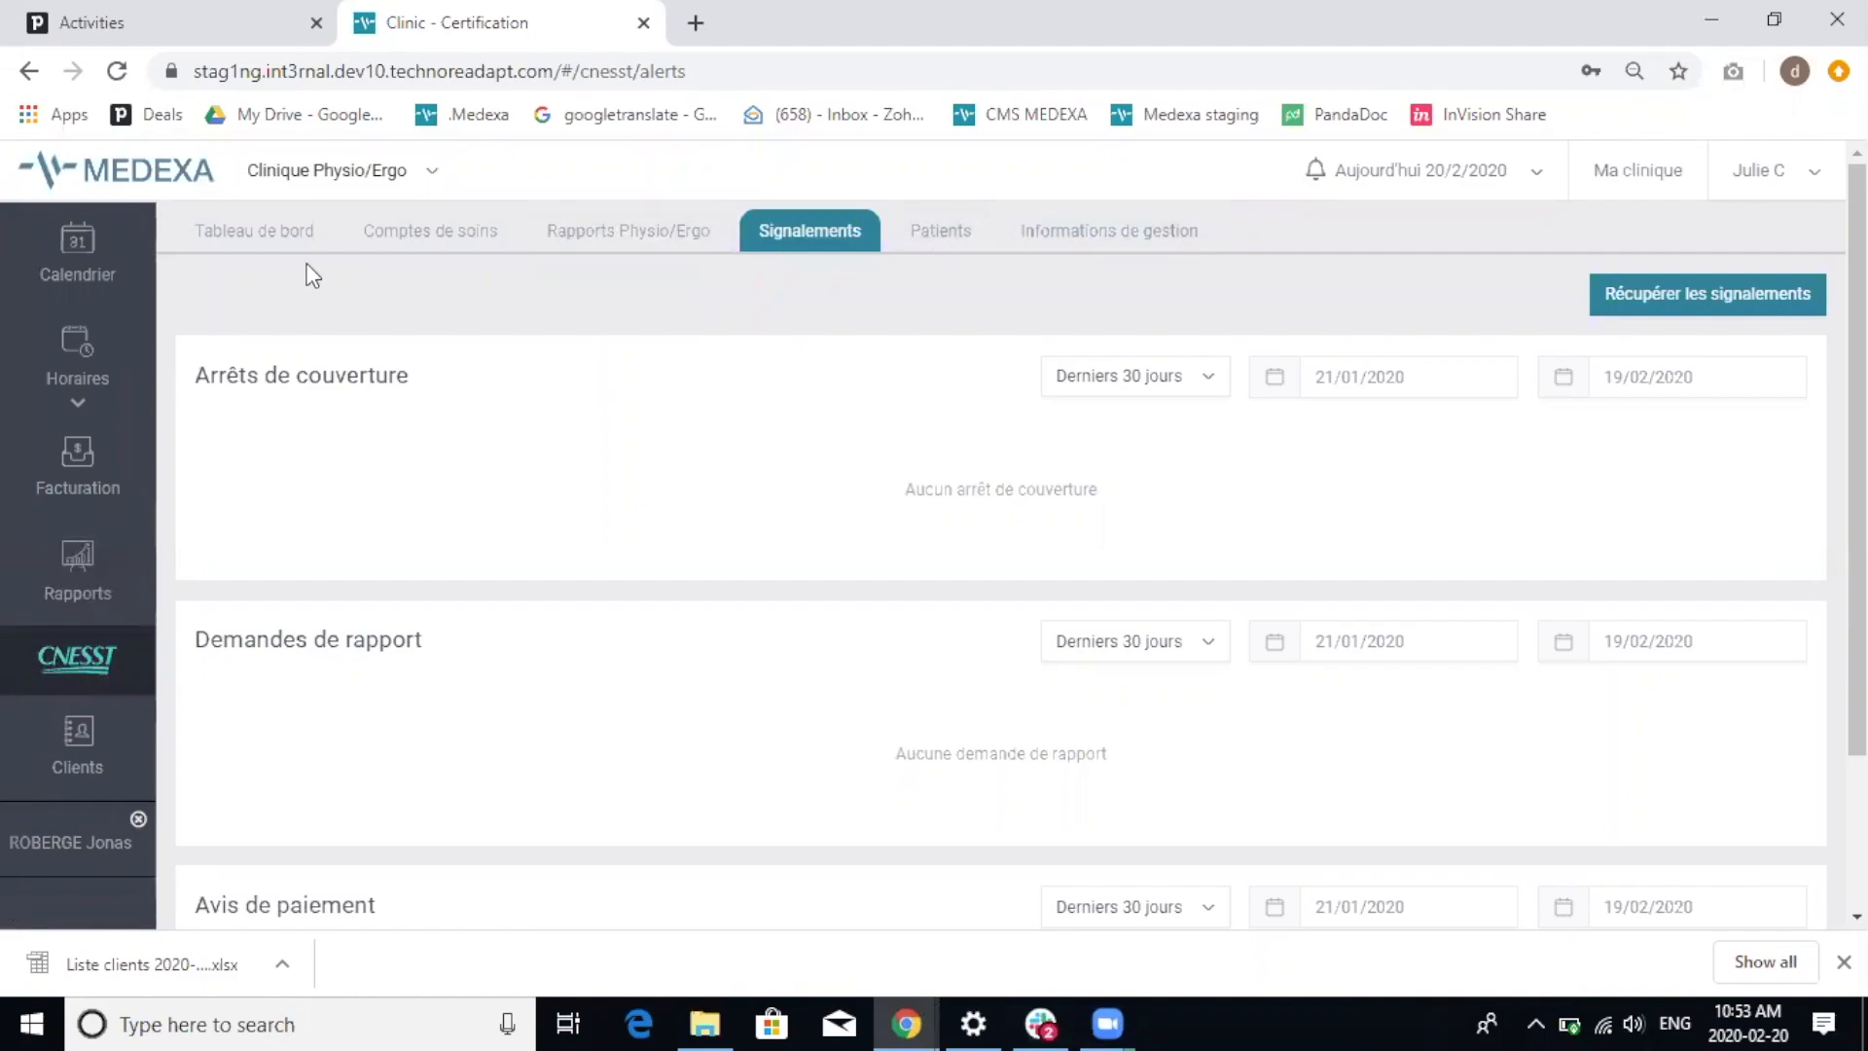
# - View the physiotherapy reports, then examine the worker, physician, provider and subjective data sections of the open patient's occupational therapy report
pyautogui.click(598, 250)
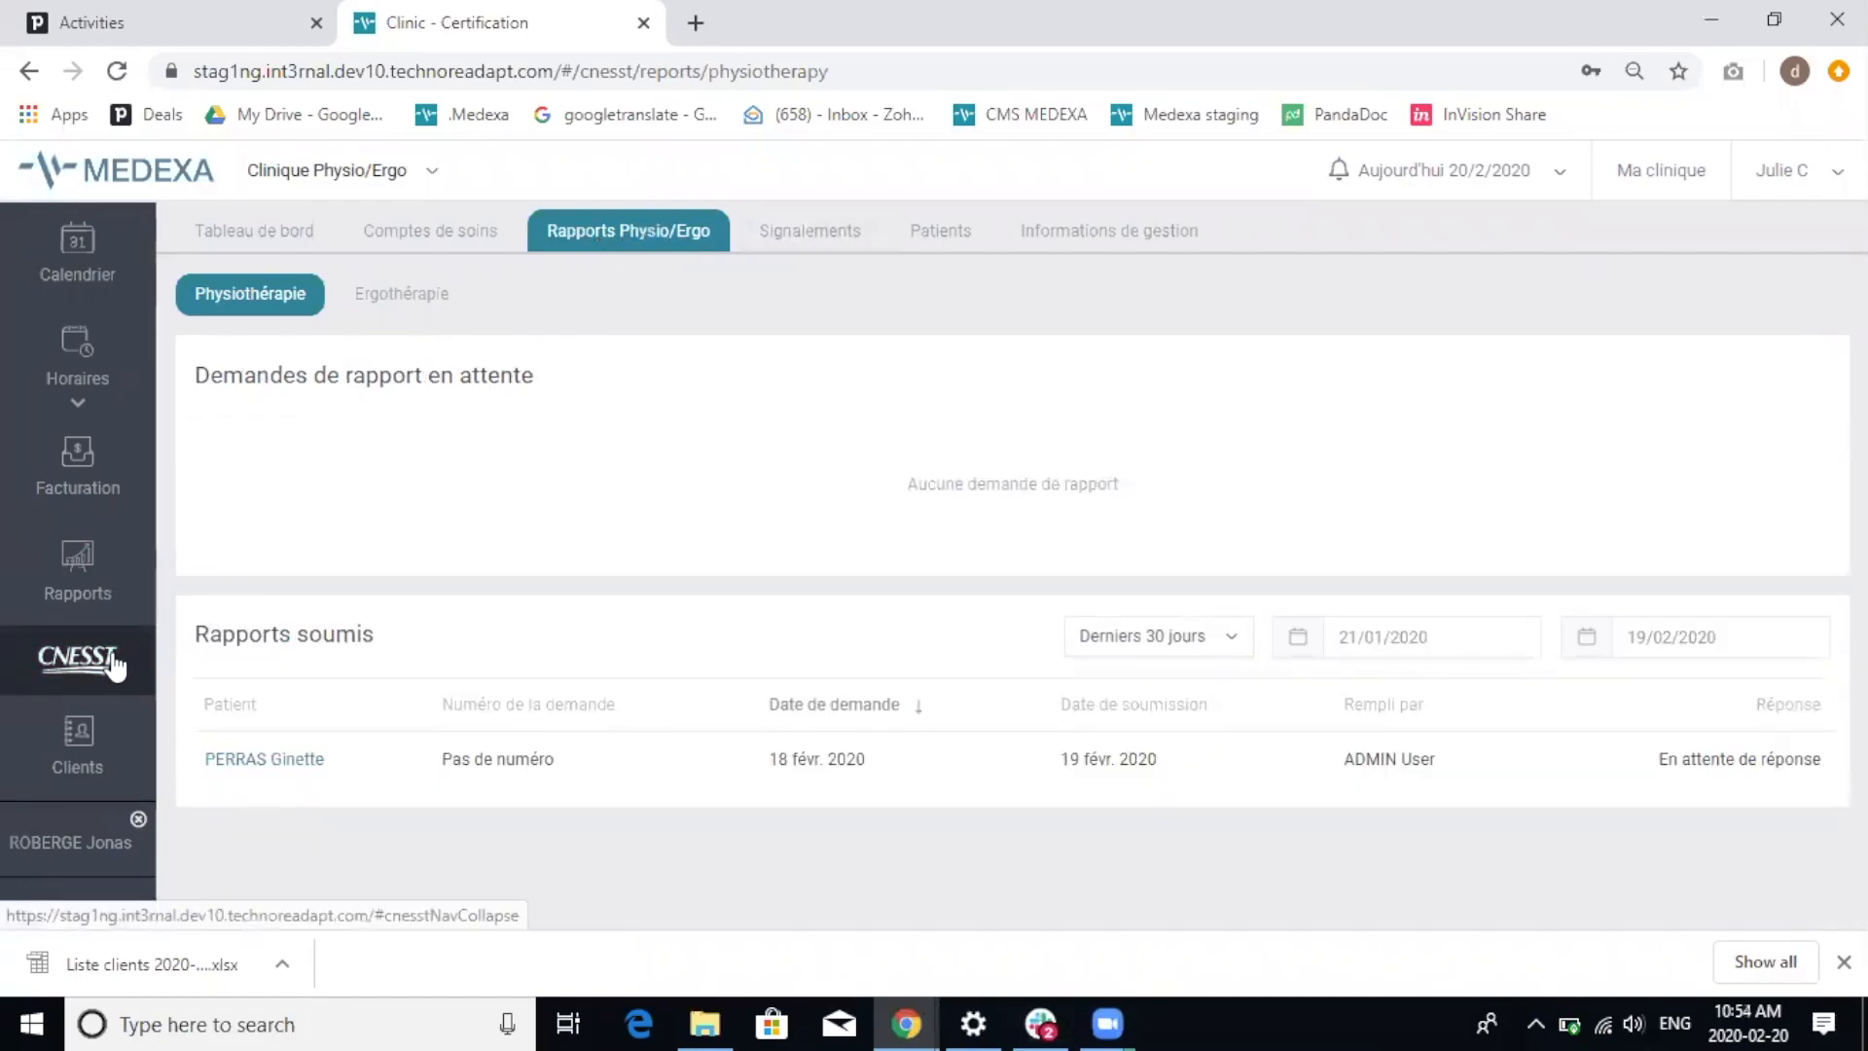
pyautogui.click(88, 839)
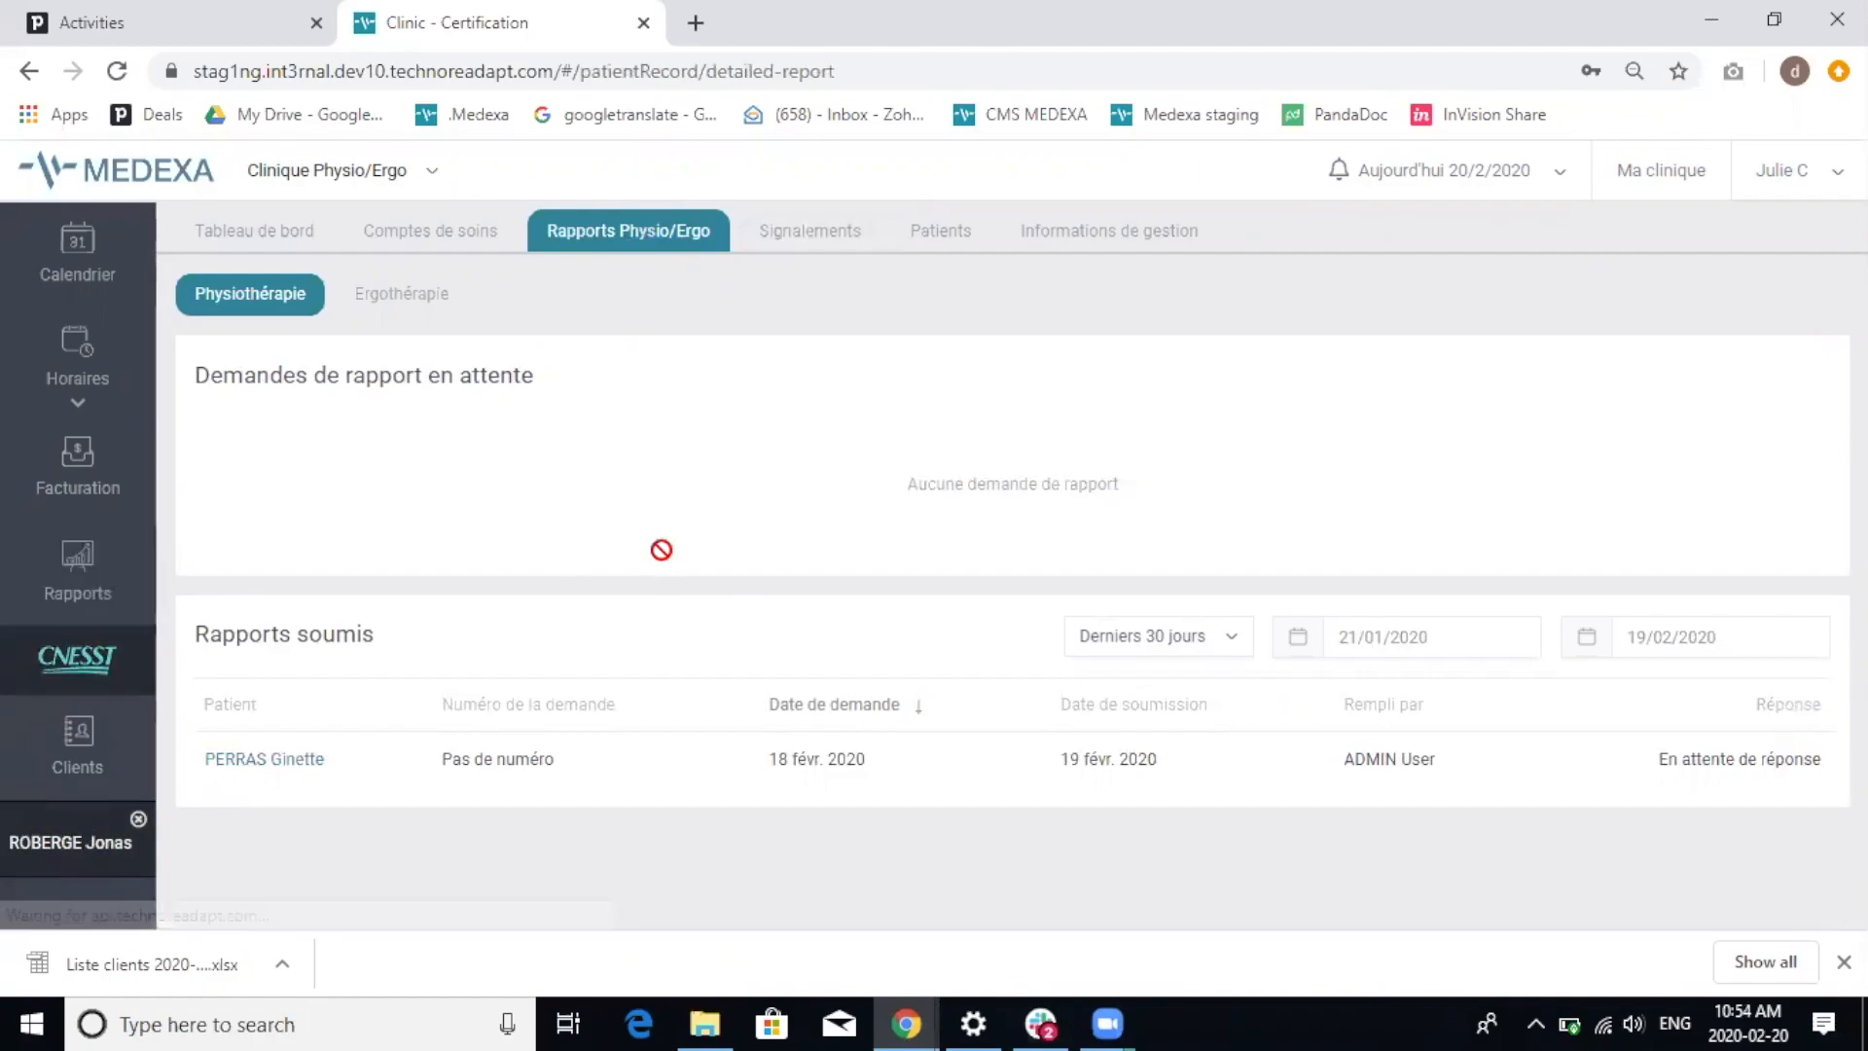
pyautogui.scroll(-5, 638, 701)
pyautogui.scroll(5, 638, 701)
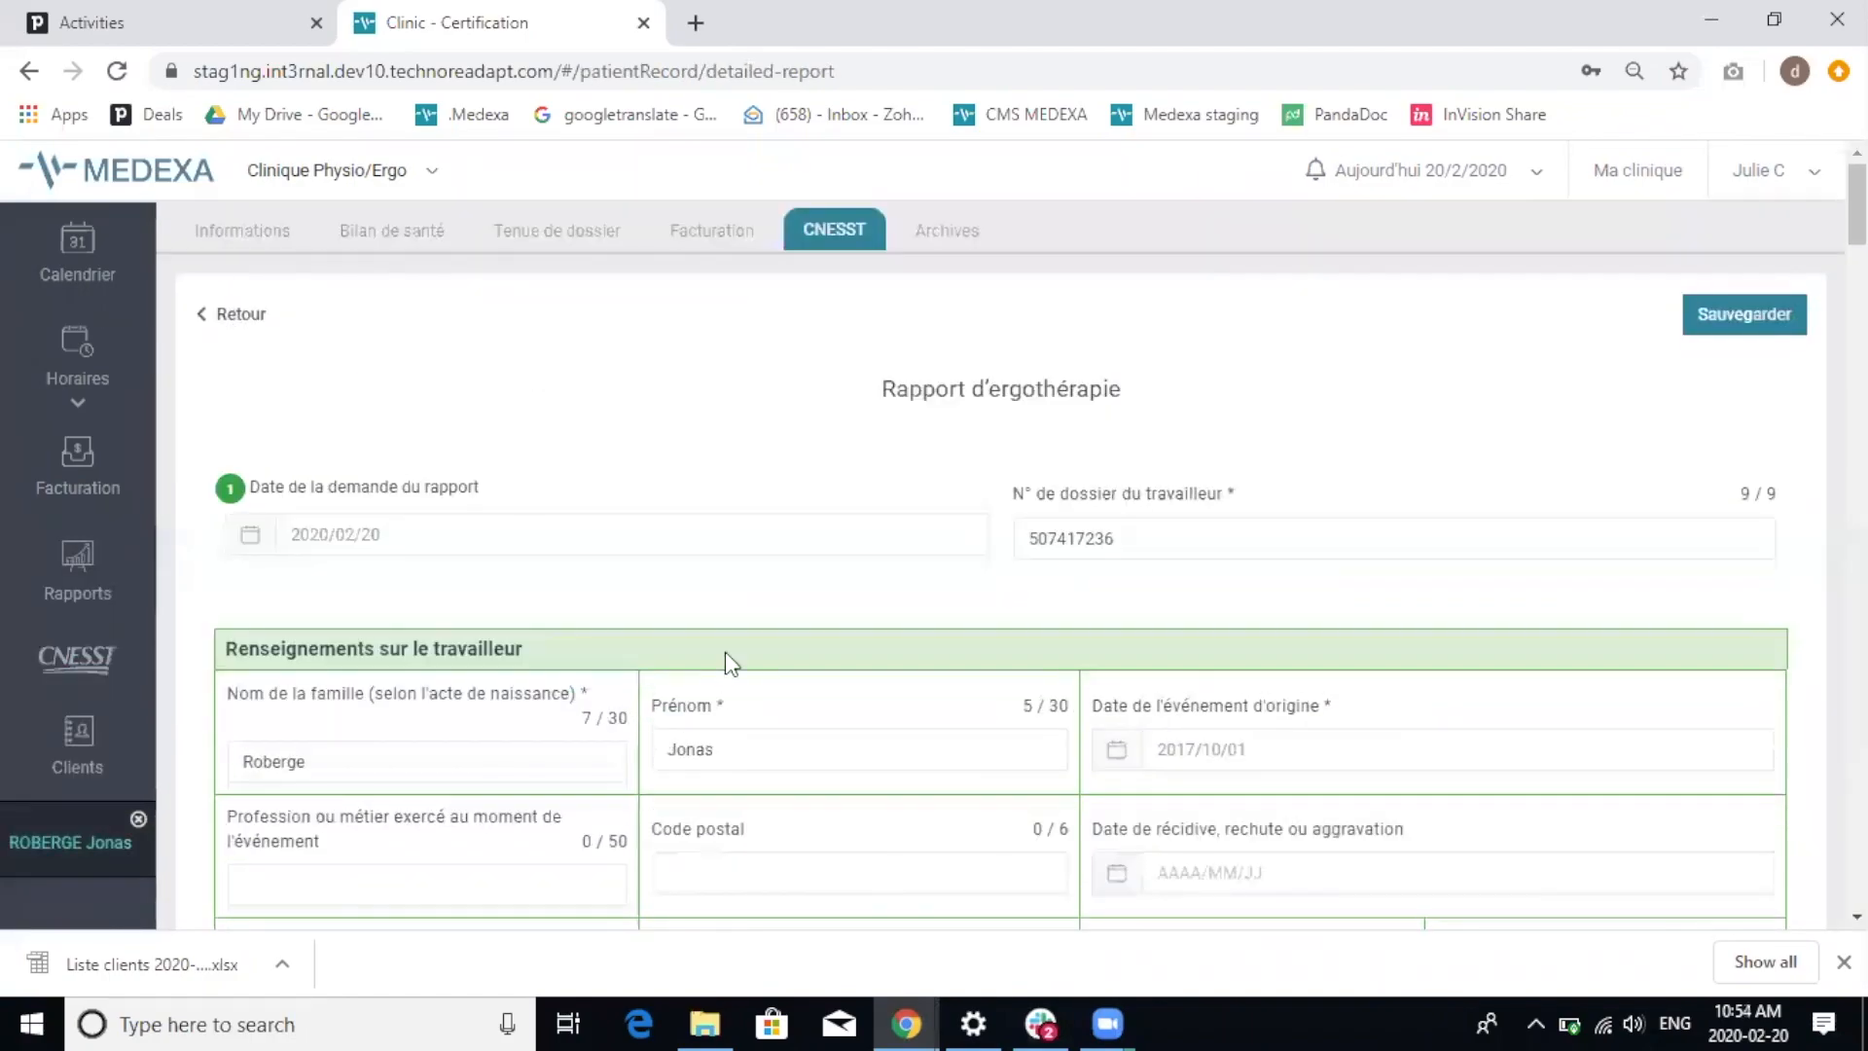
pyautogui.scroll(-10, 1425, 677)
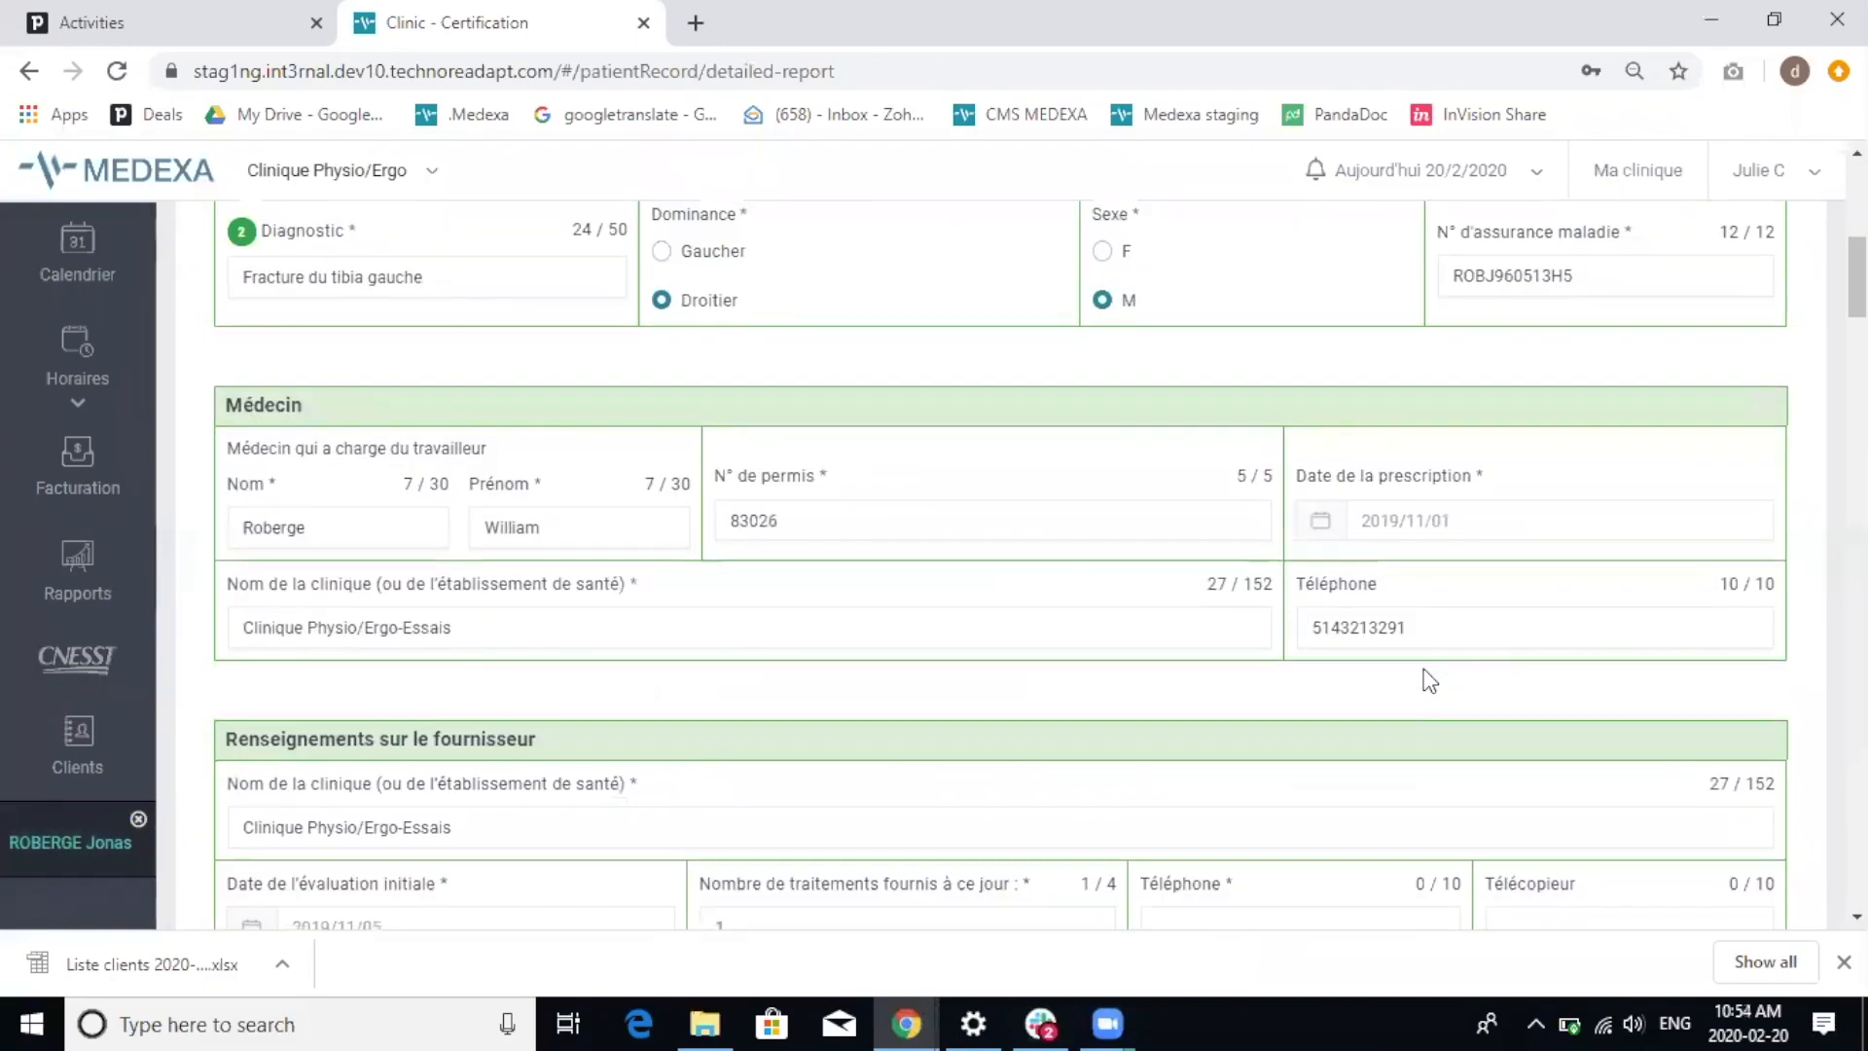
pyautogui.scroll(-5, 1427, 678)
pyautogui.scroll(2, 1405, 680)
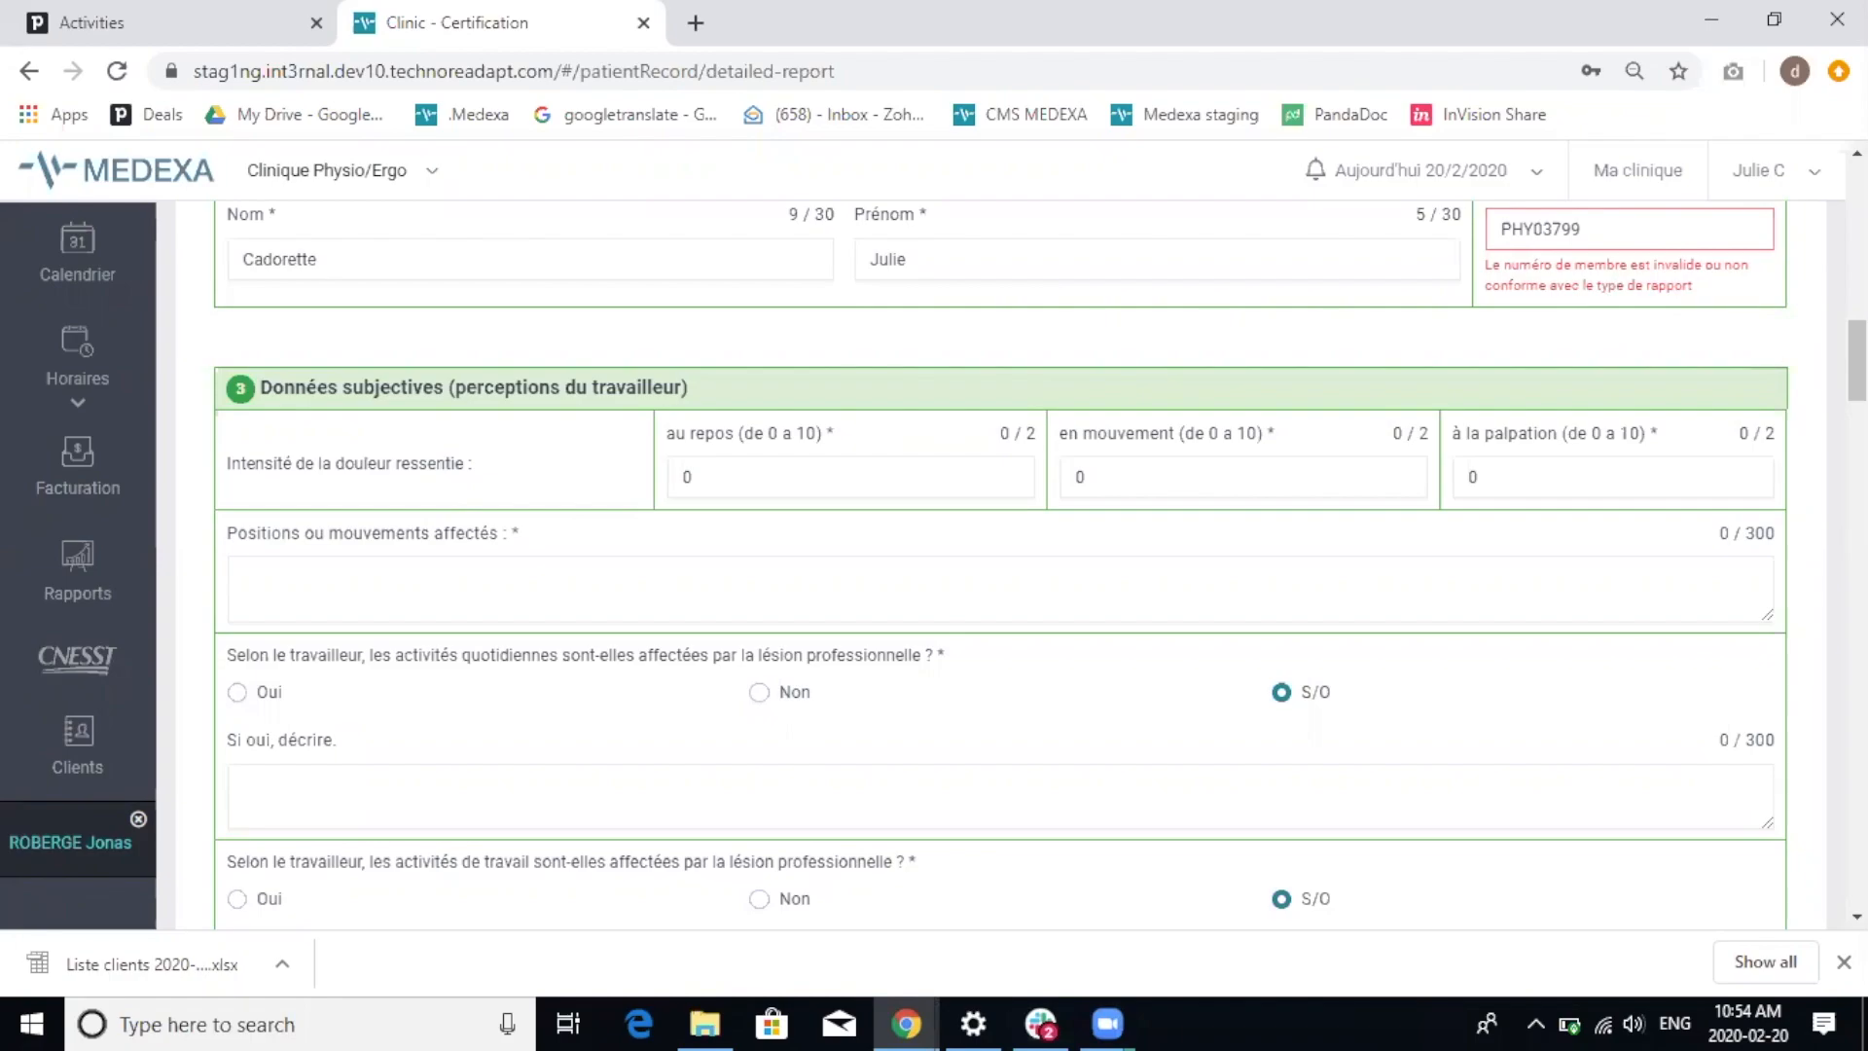
pyautogui.scroll(1, 1616, 292)
pyautogui.scroll(3, 1040, 564)
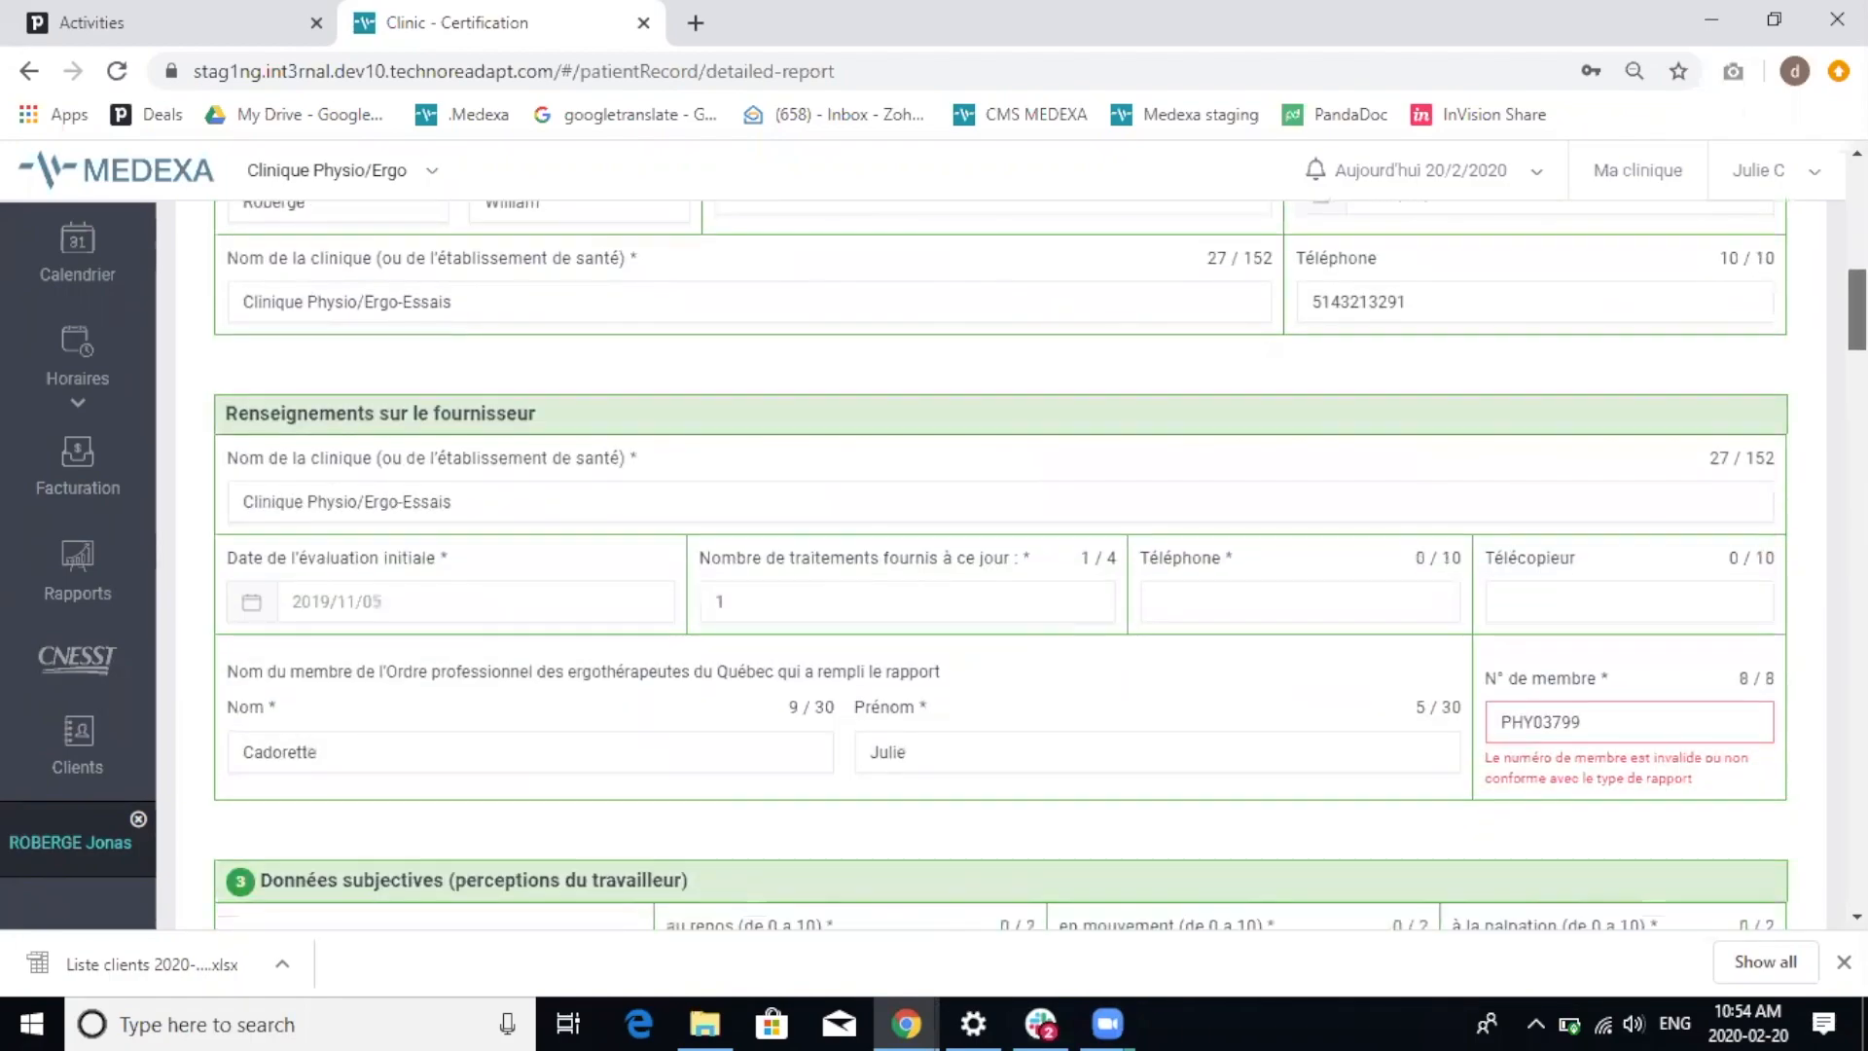
pyautogui.scroll(6, 1001, 565)
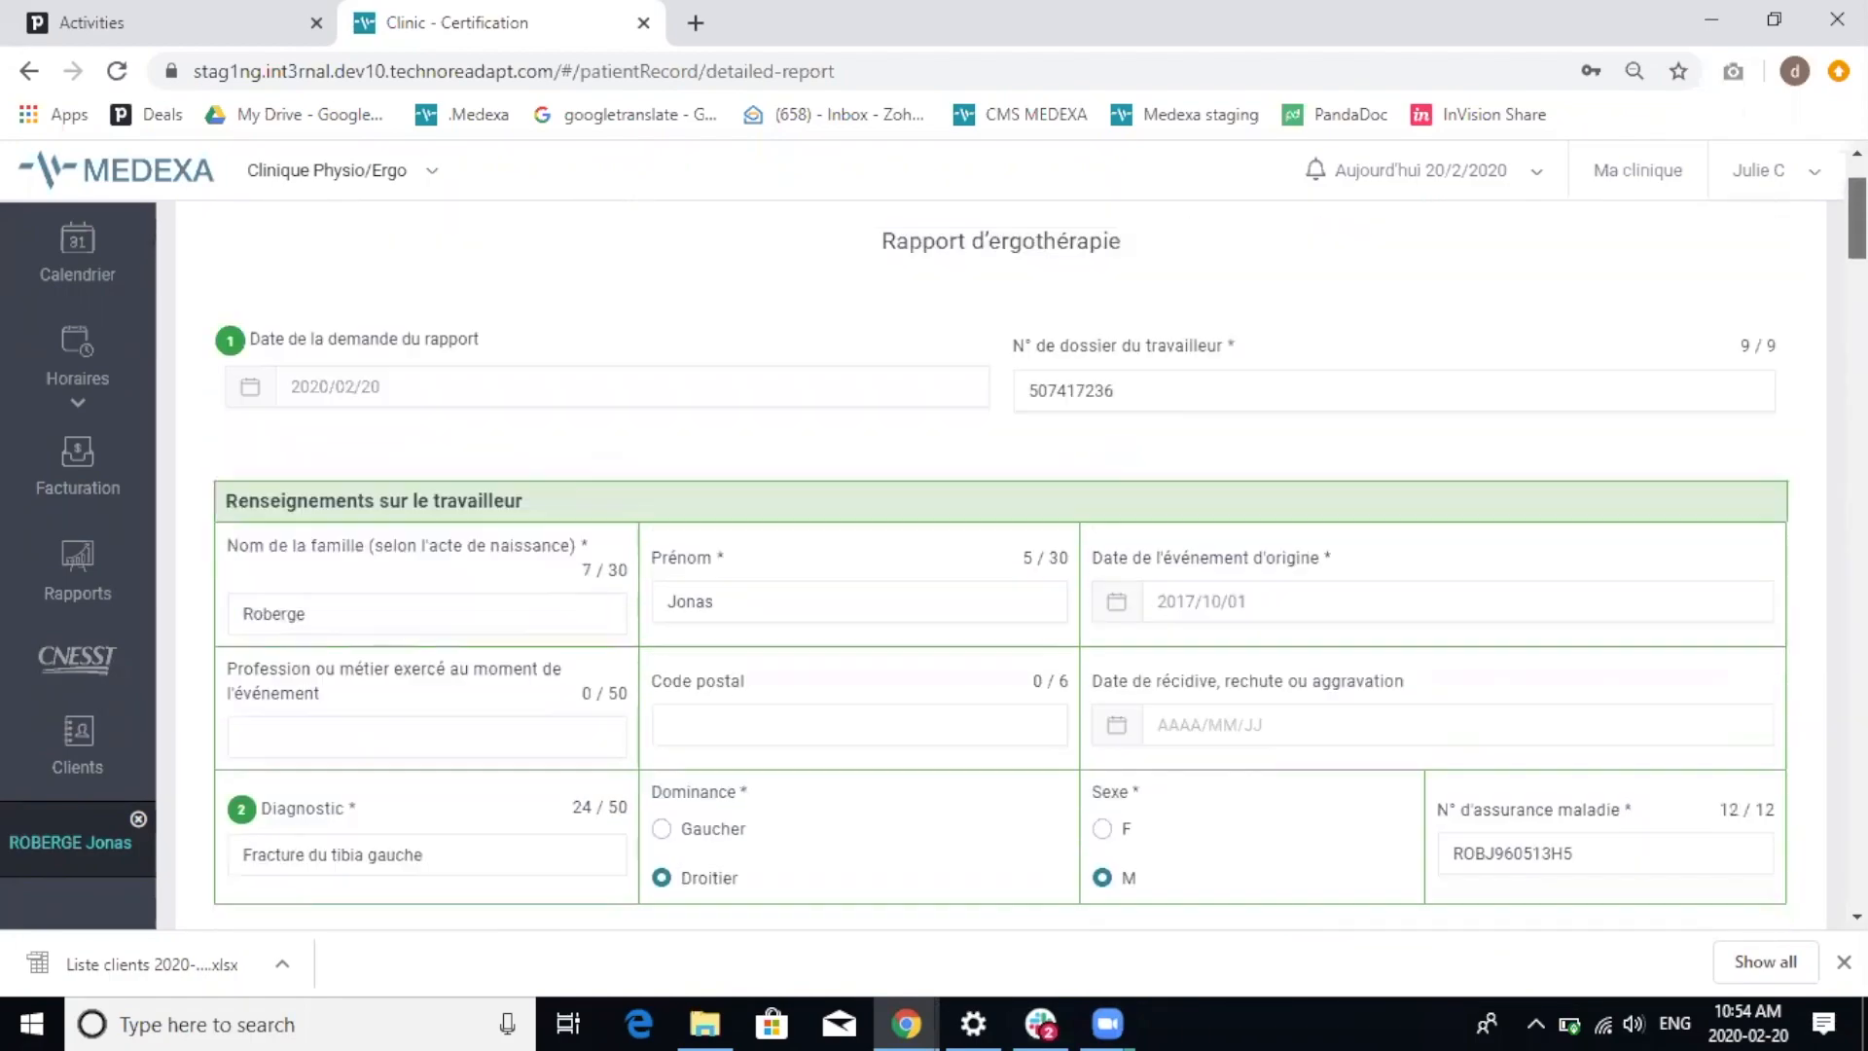
pyautogui.scroll(1, 914, 475)
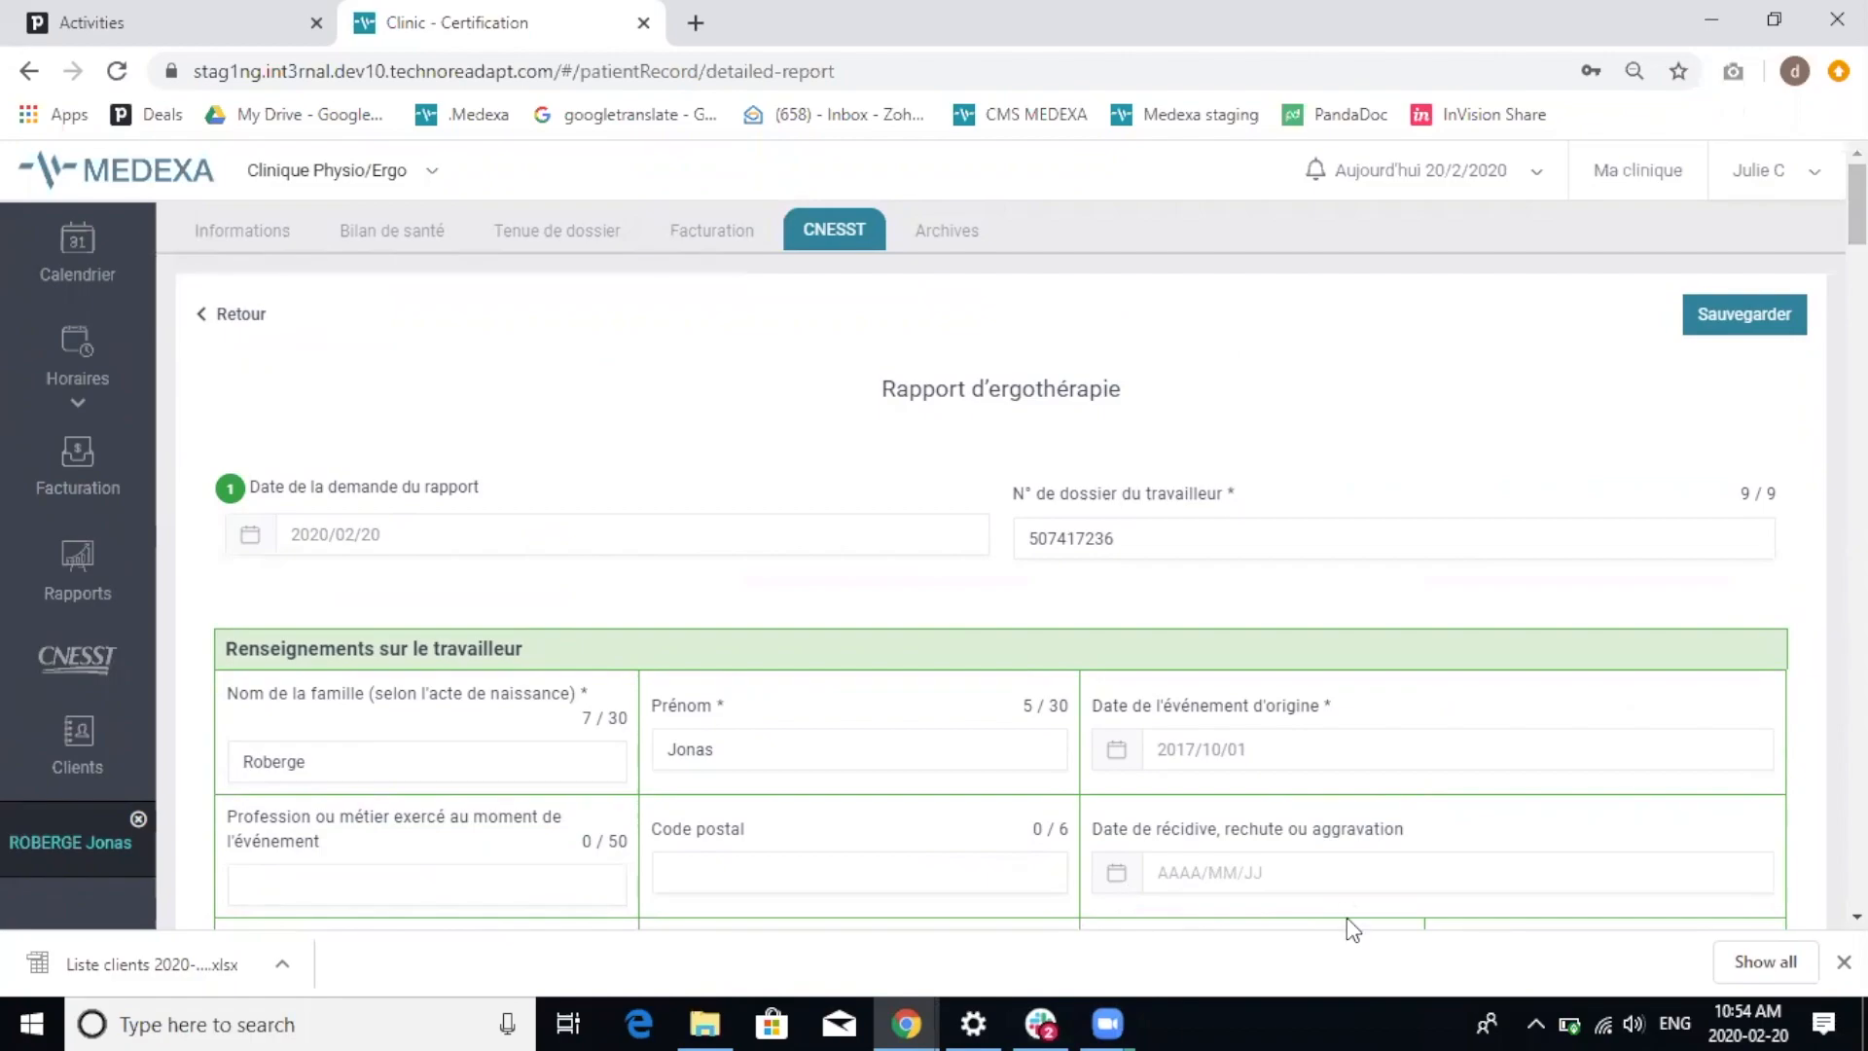
pyautogui.click(1164, 1007)
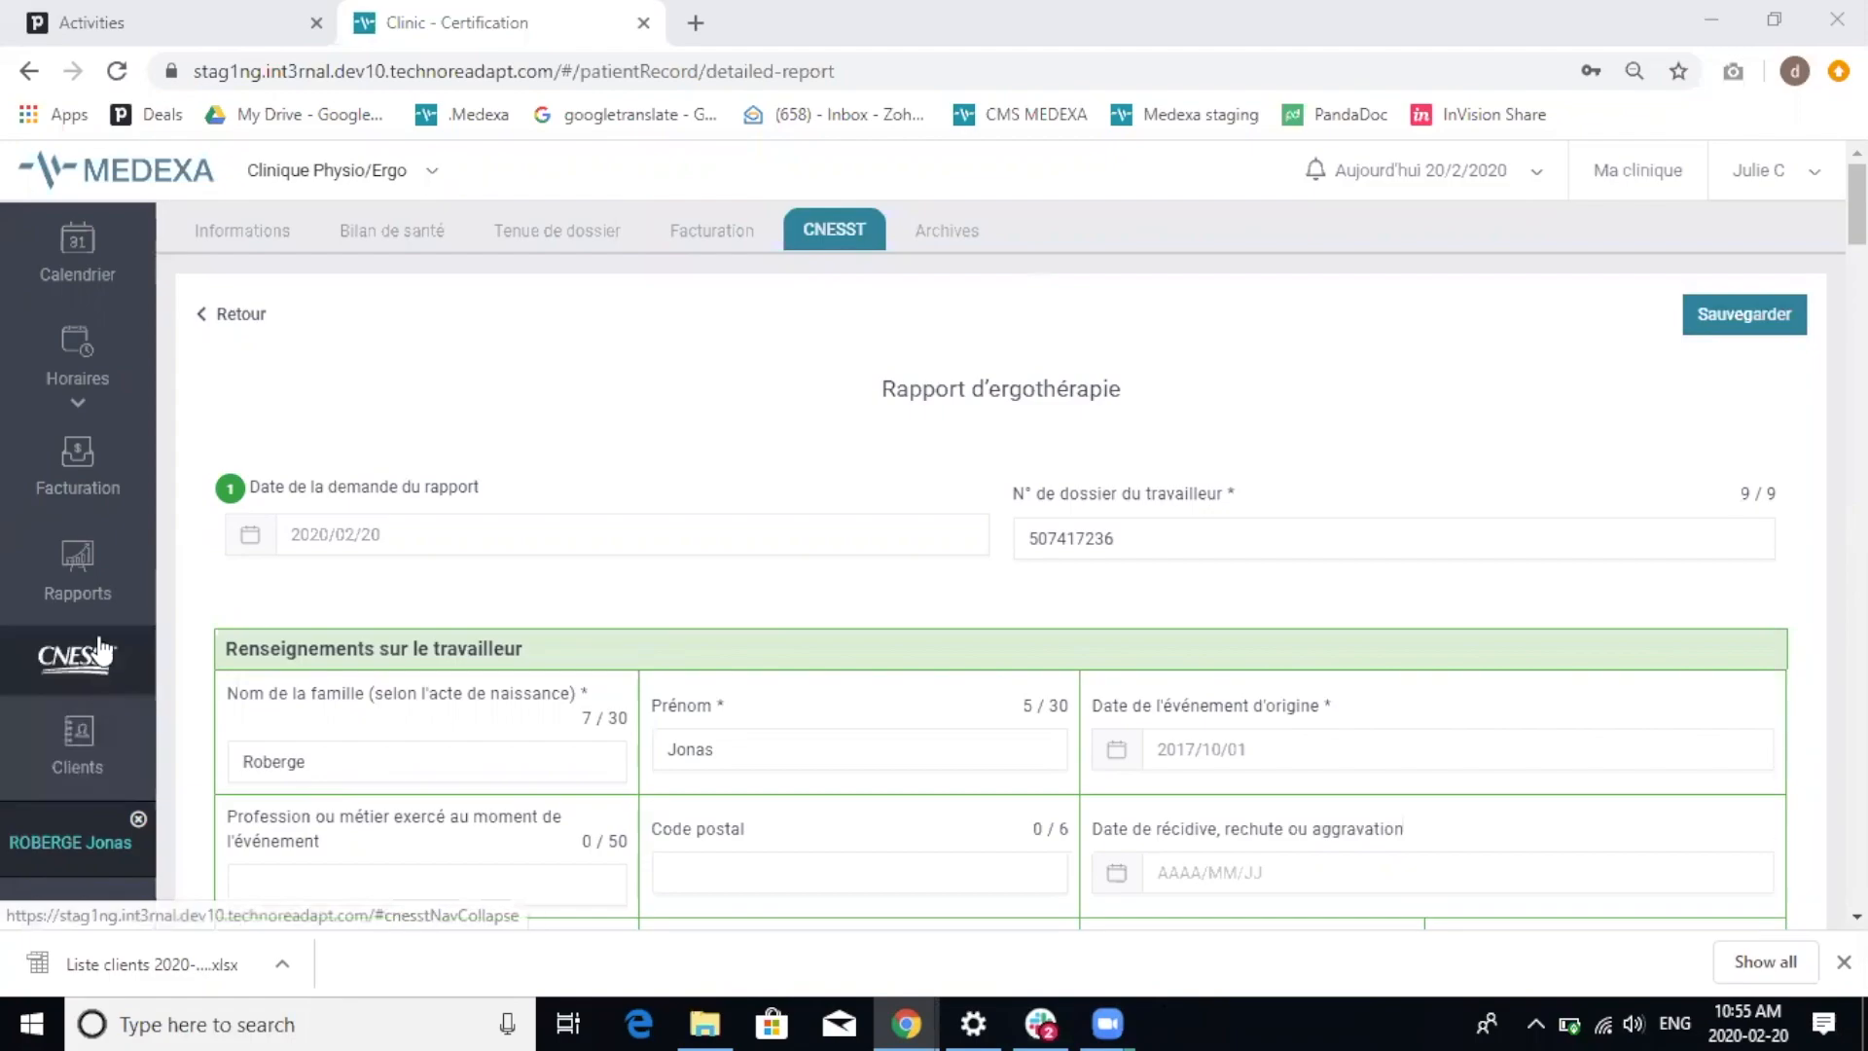
# - View the patient's general information and return to the CNESST alerts (Signalements) by way of the physiotherapy reports
pyautogui.click(248, 231)
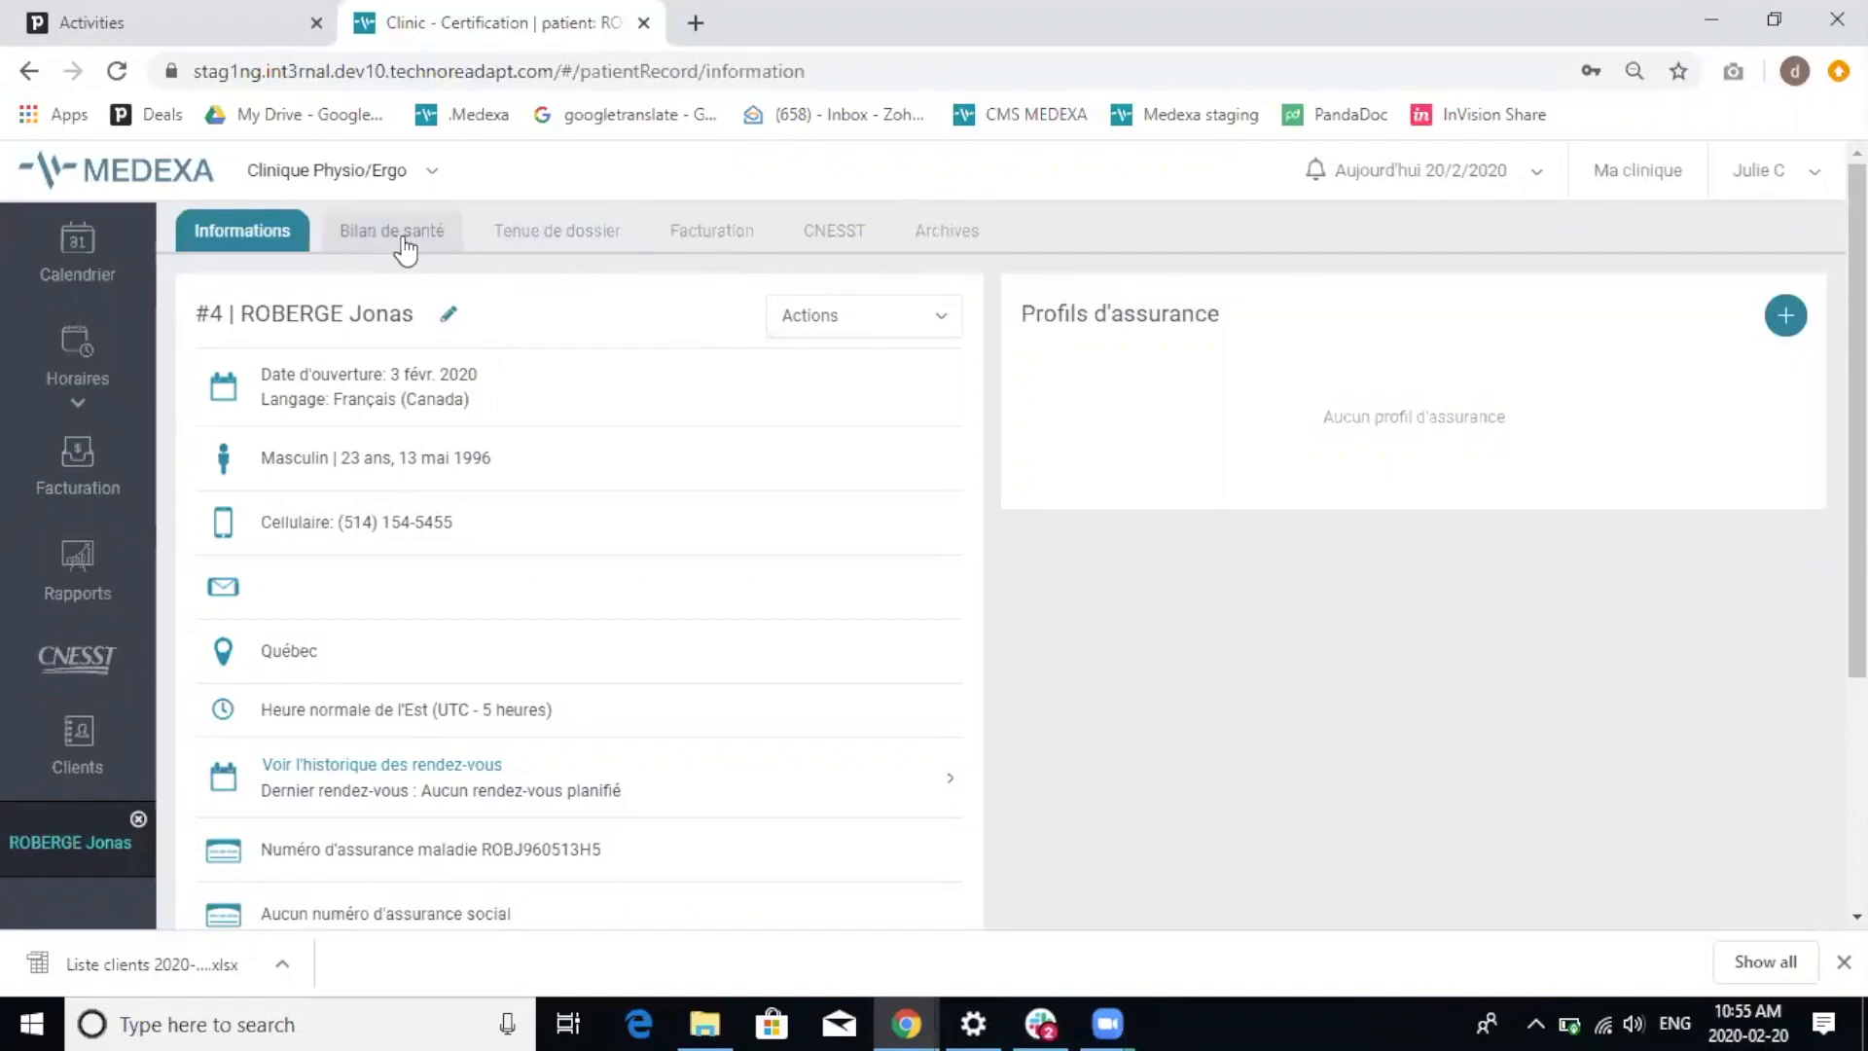
pyautogui.click(24, 676)
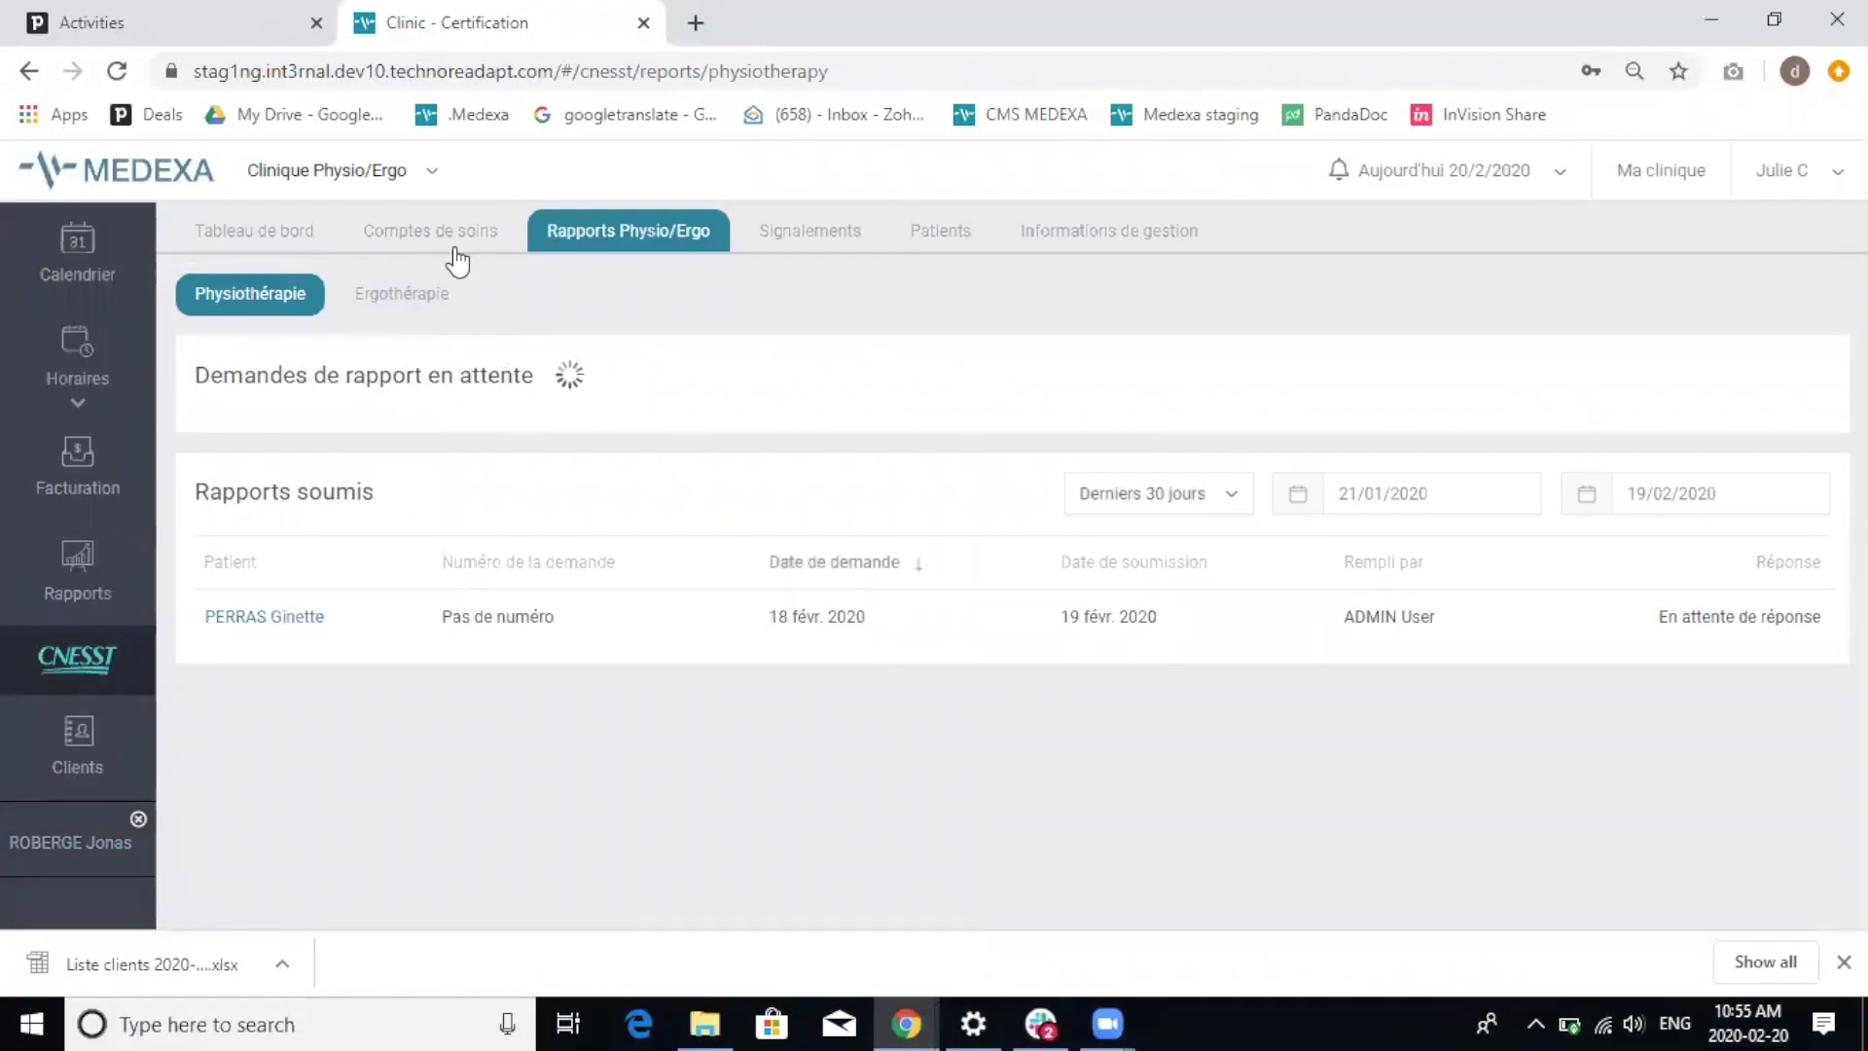
pyautogui.click(837, 243)
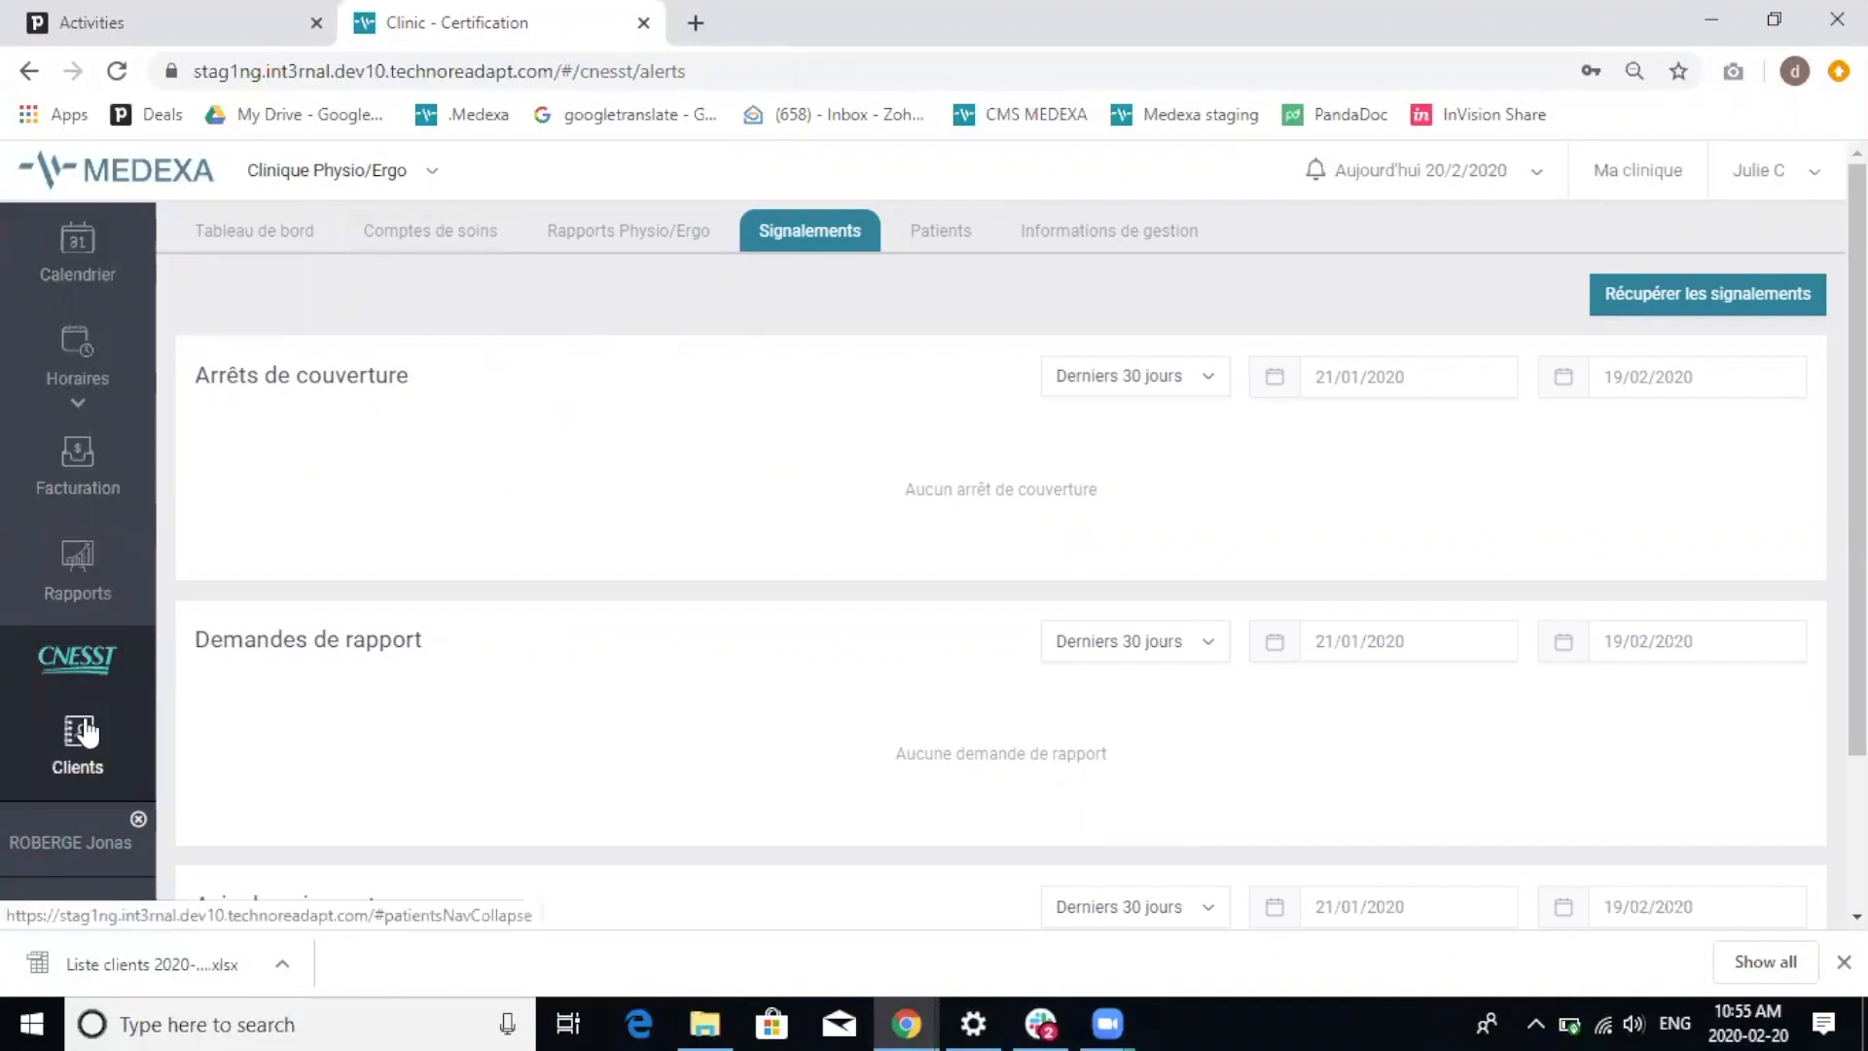
# - Open the patient's CNESST file and examine its Ergo summary, report requests, payment notices and file information
pyautogui.click(21, 869)
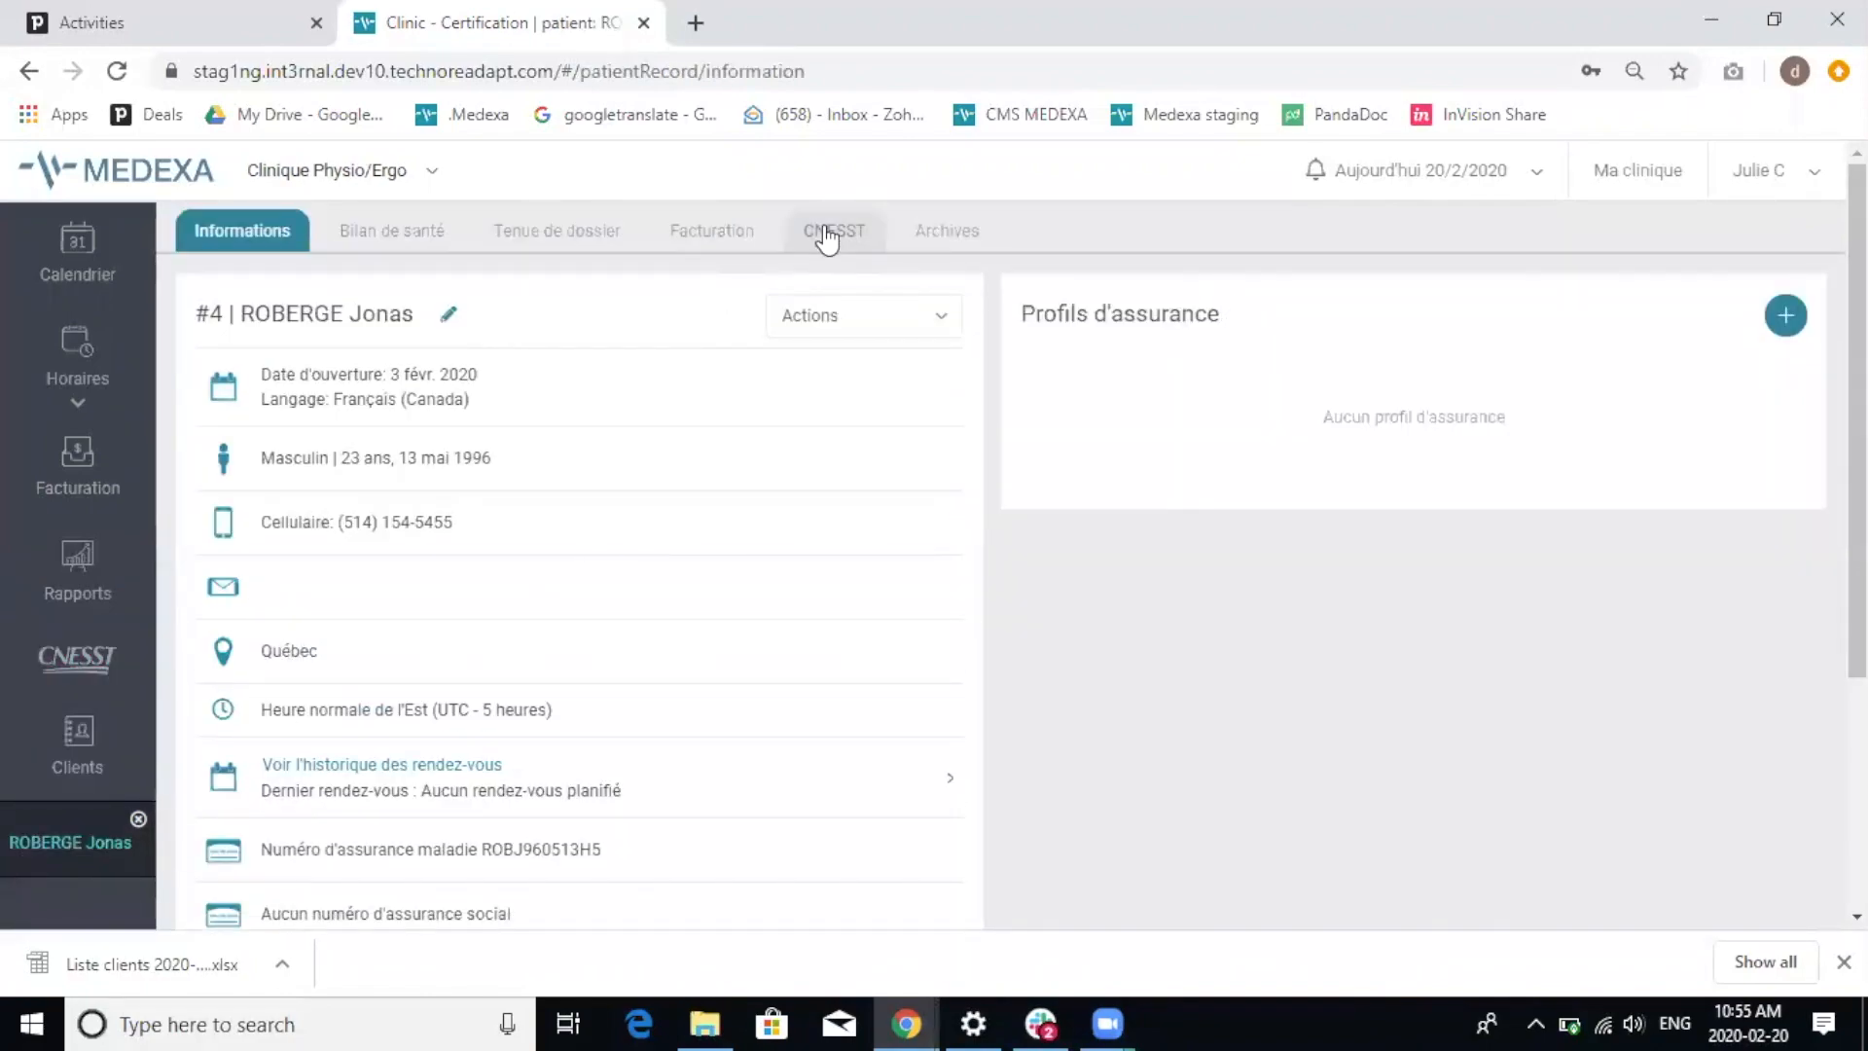
pyautogui.click(828, 234)
pyautogui.scroll(-5, 447, 661)
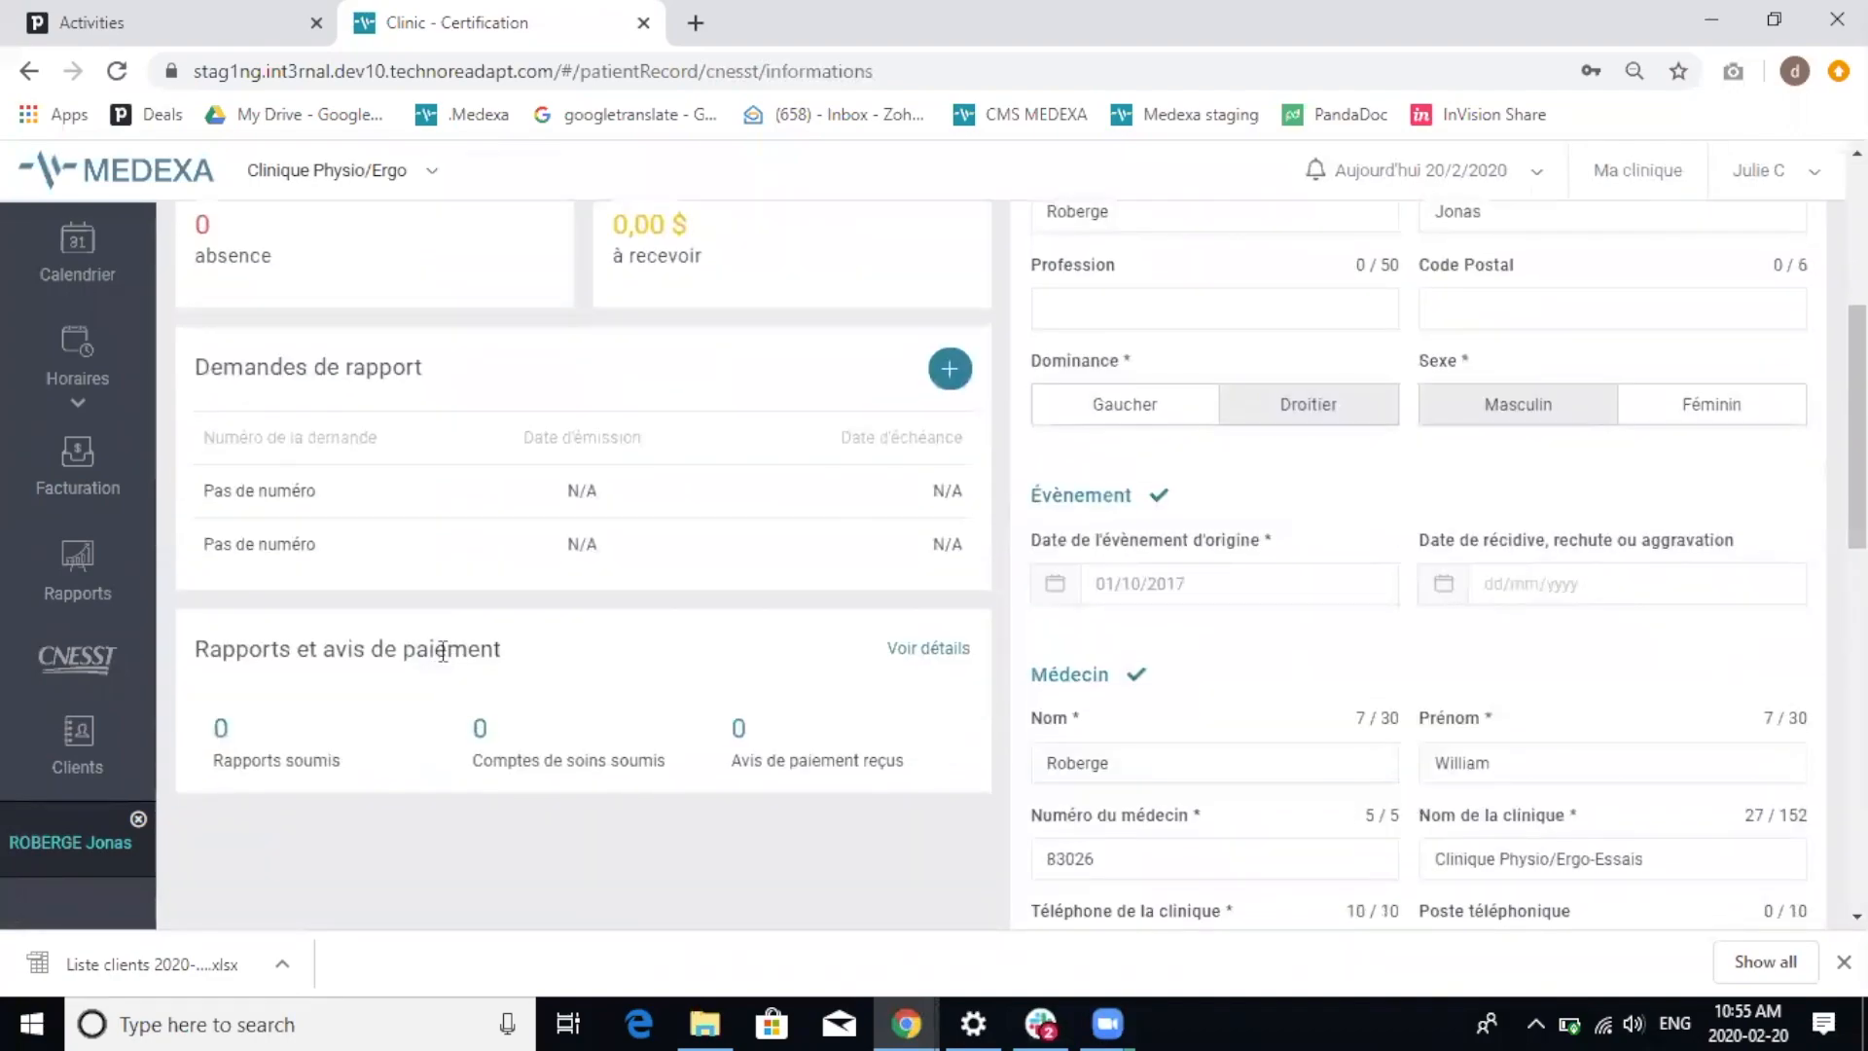
pyautogui.scroll(2, 443, 650)
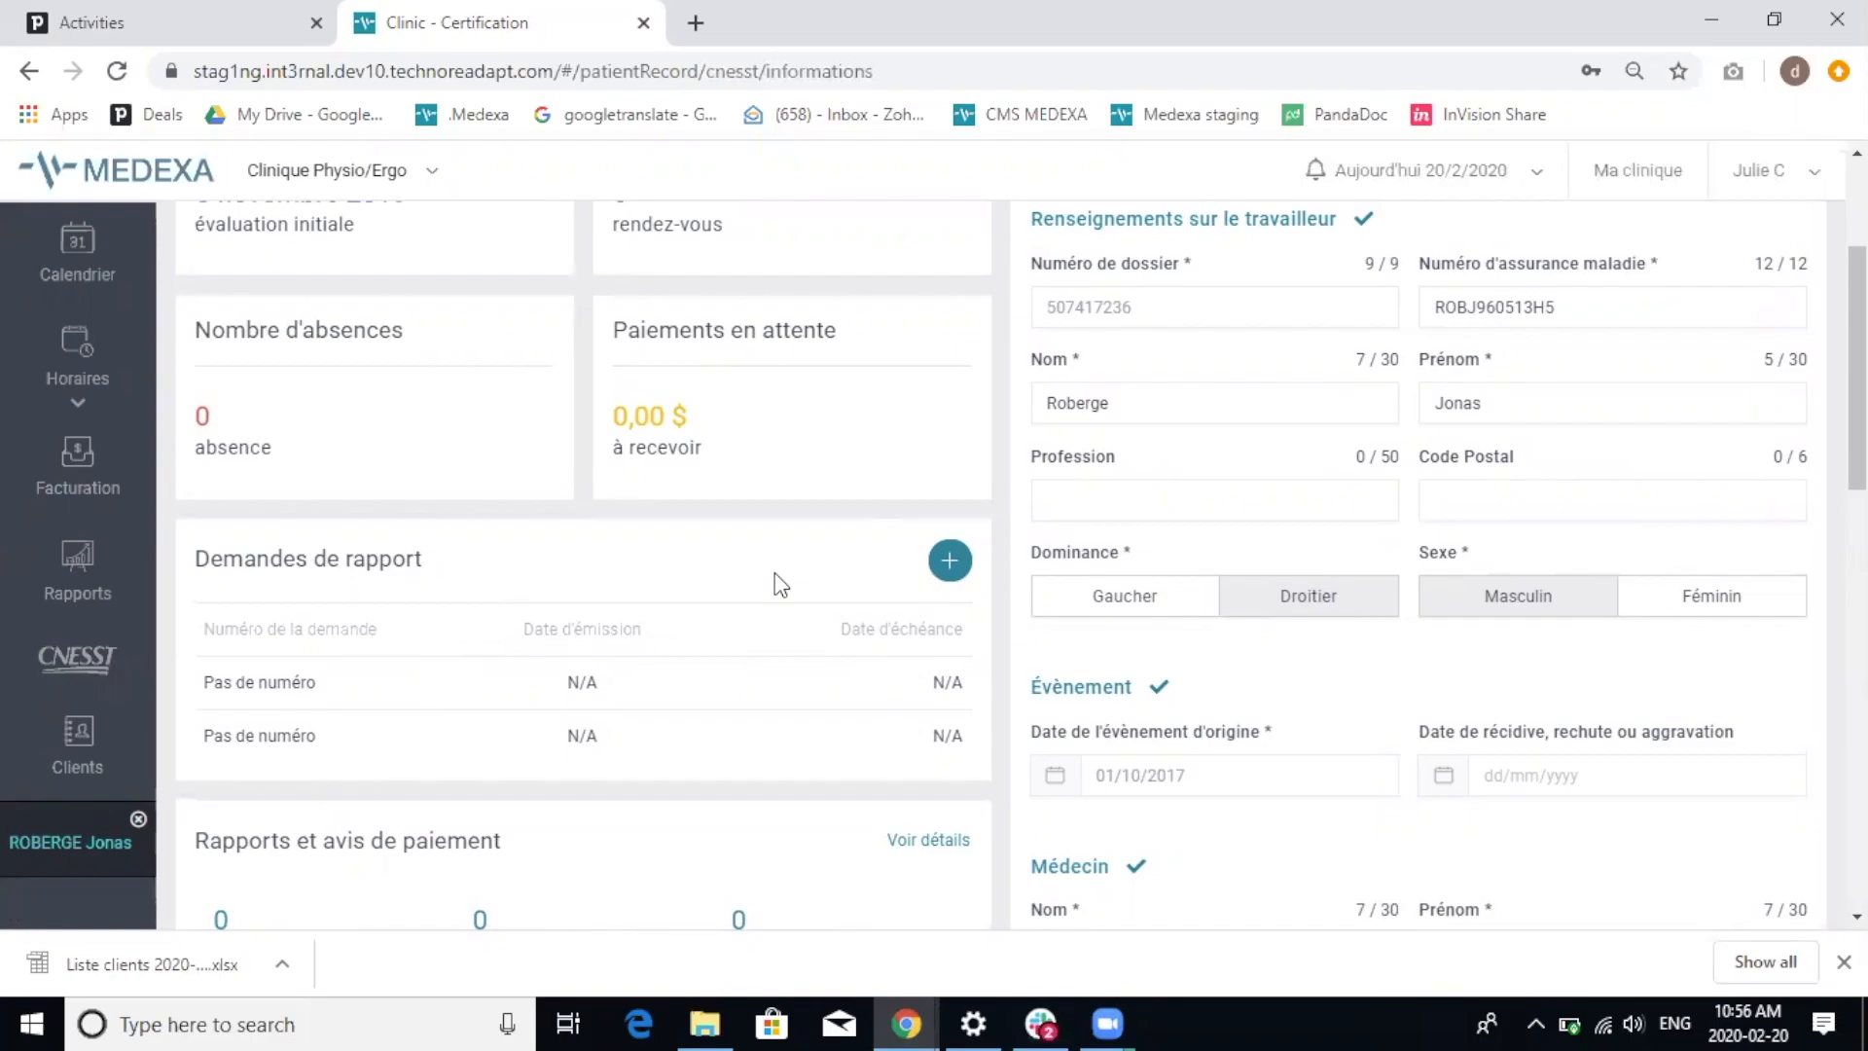
pyautogui.scroll(1, 1857, 369)
pyautogui.scroll(1, 1021, 555)
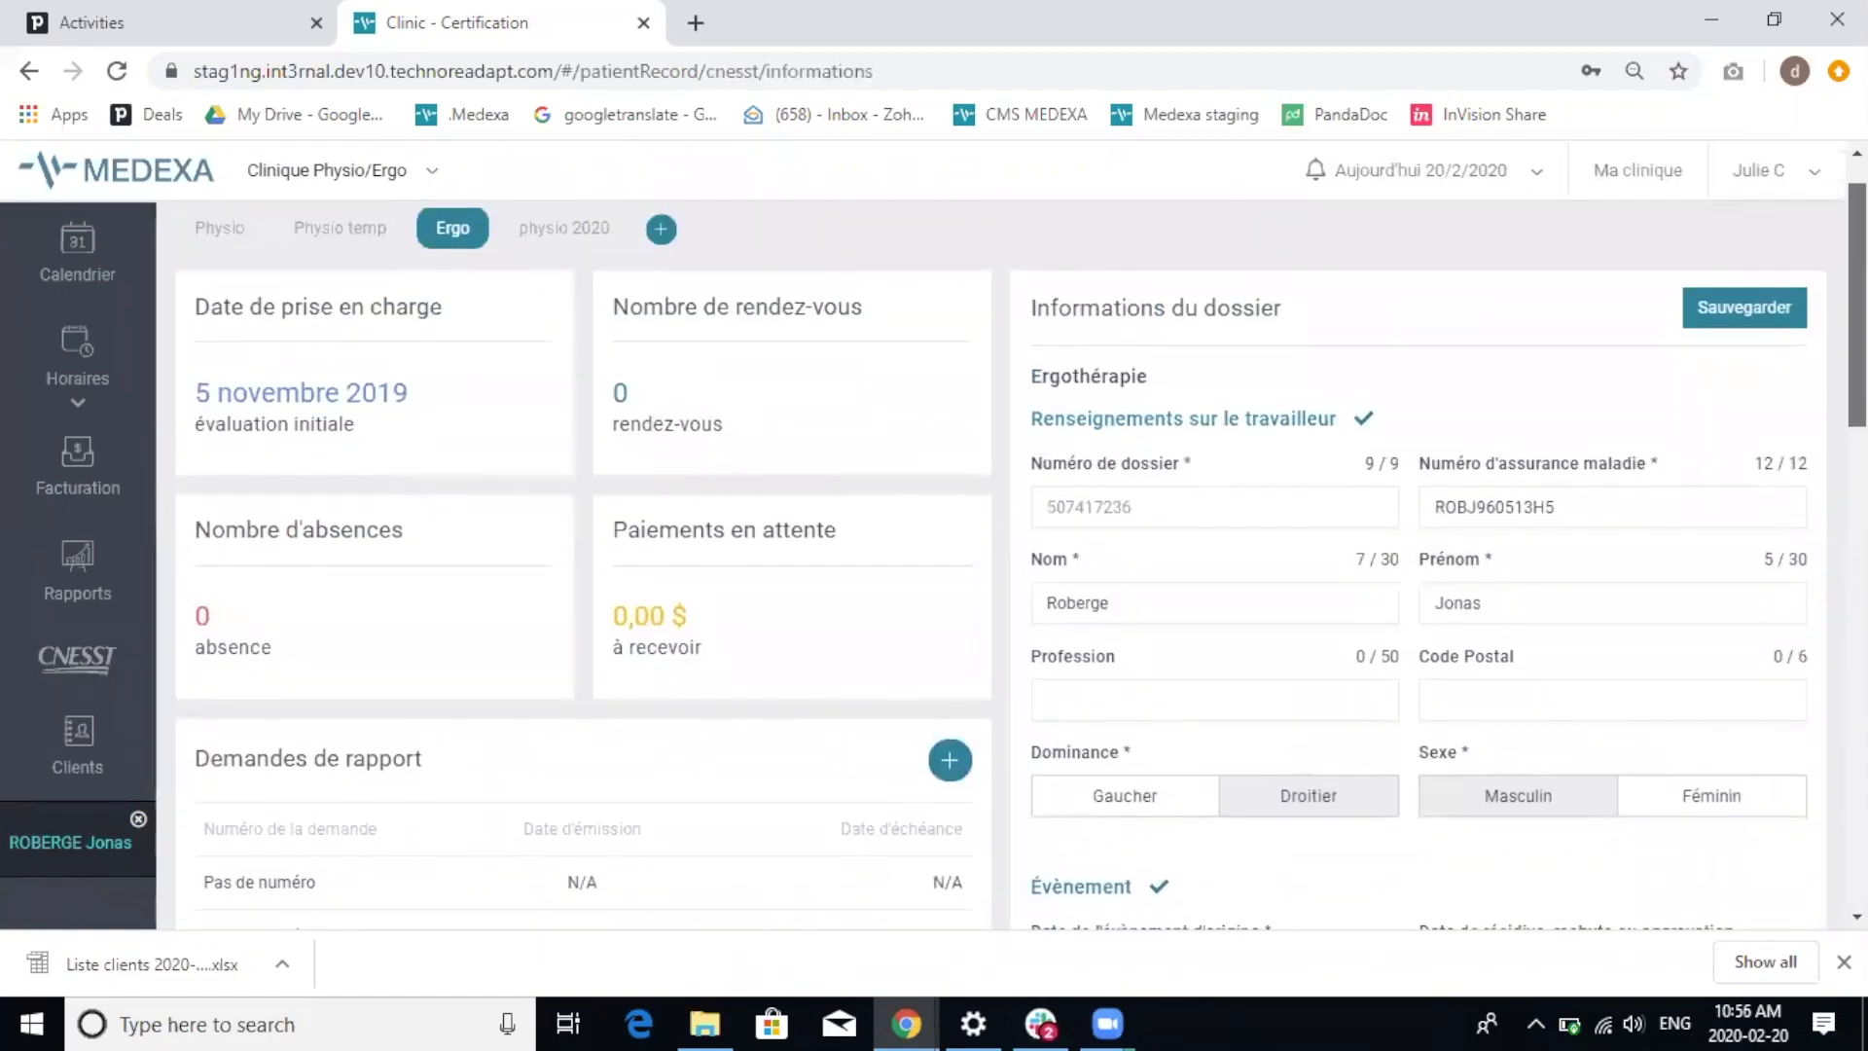
pyautogui.scroll(-2, 1022, 554)
pyautogui.scroll(-2, 1021, 565)
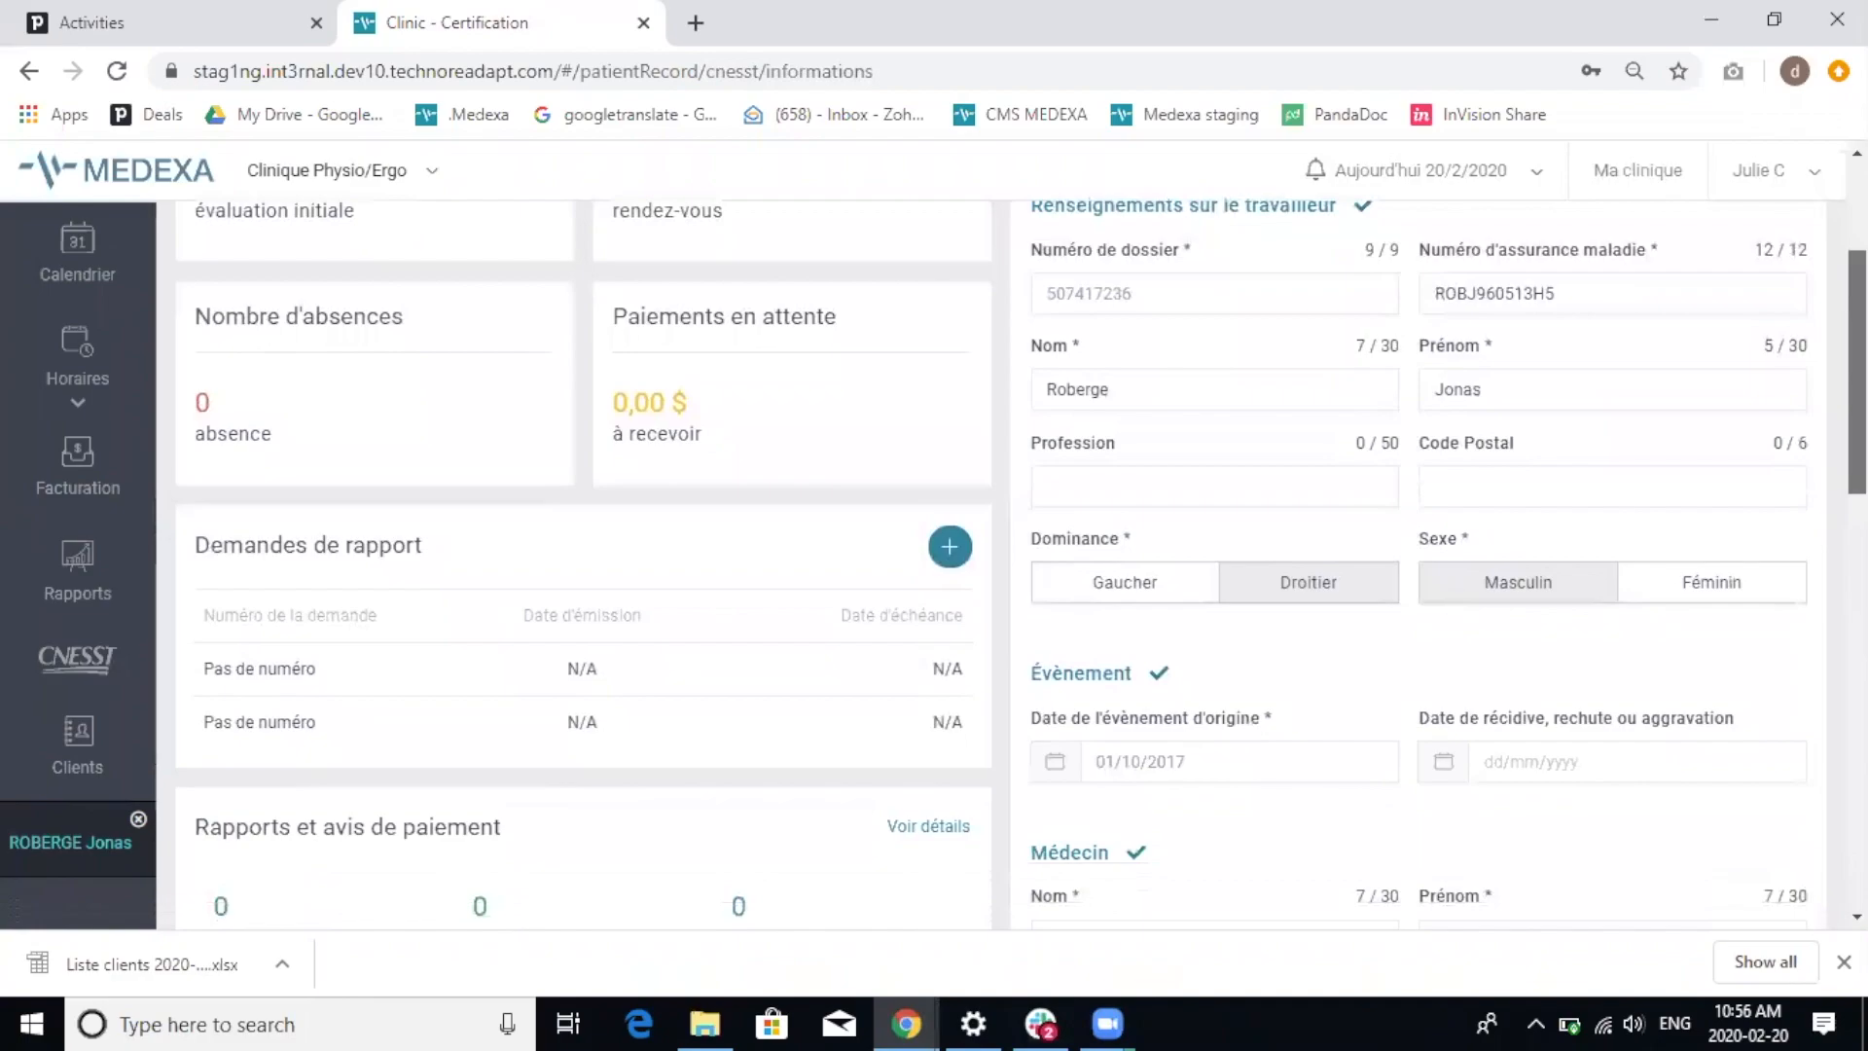